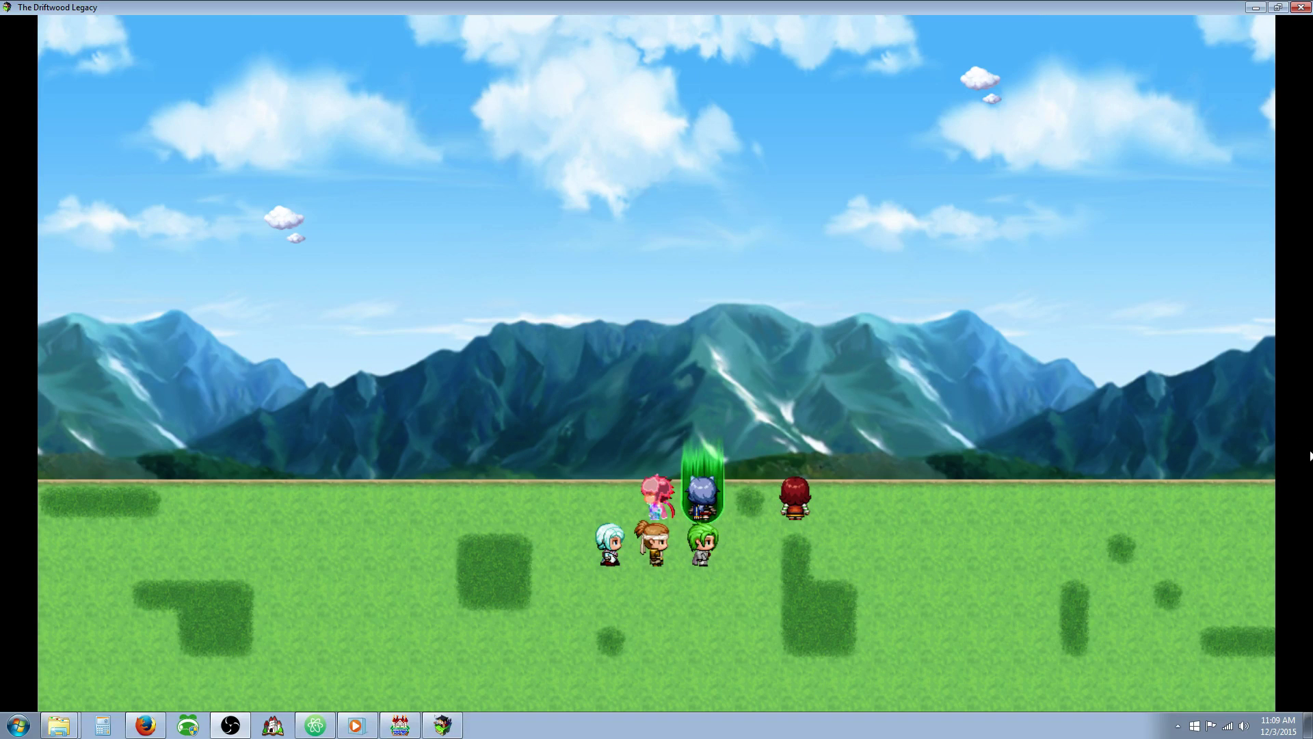
Step: Let the pink-haired member's skill finish, then bring up the main menu with the level 52 party
{"action": "left_click", "coordinate": [704, 507]}
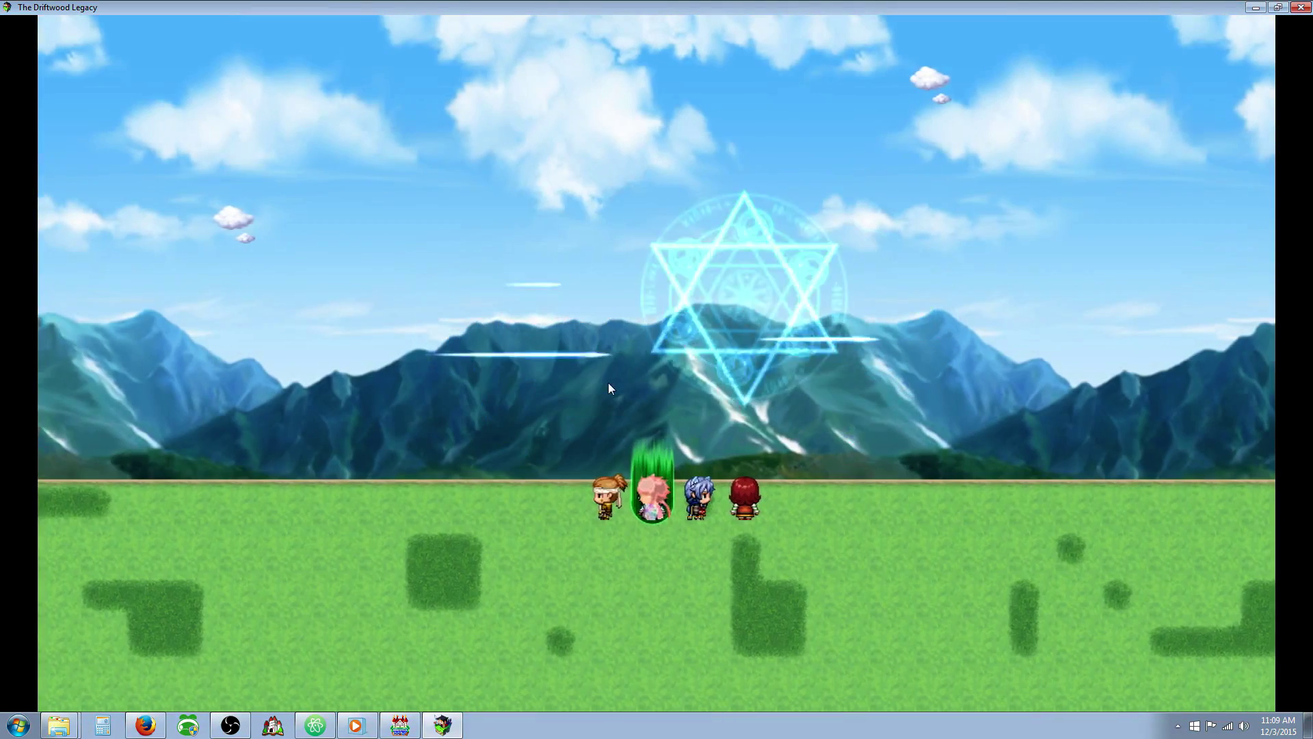
{"action": "key", "text": "Escape"}
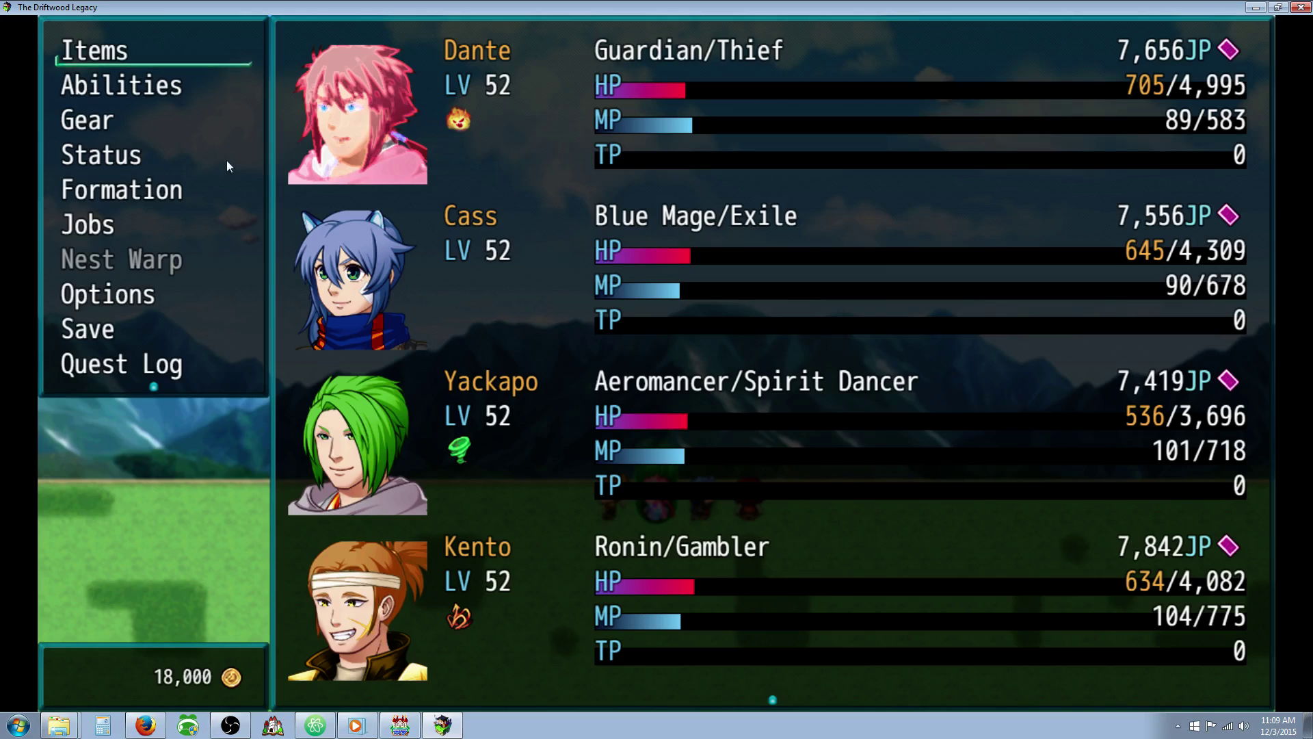
Step: Open Dante's Learn Skills list under Abilities and browse the JP costs
{"action": "left_click", "coordinate": [128, 85]}
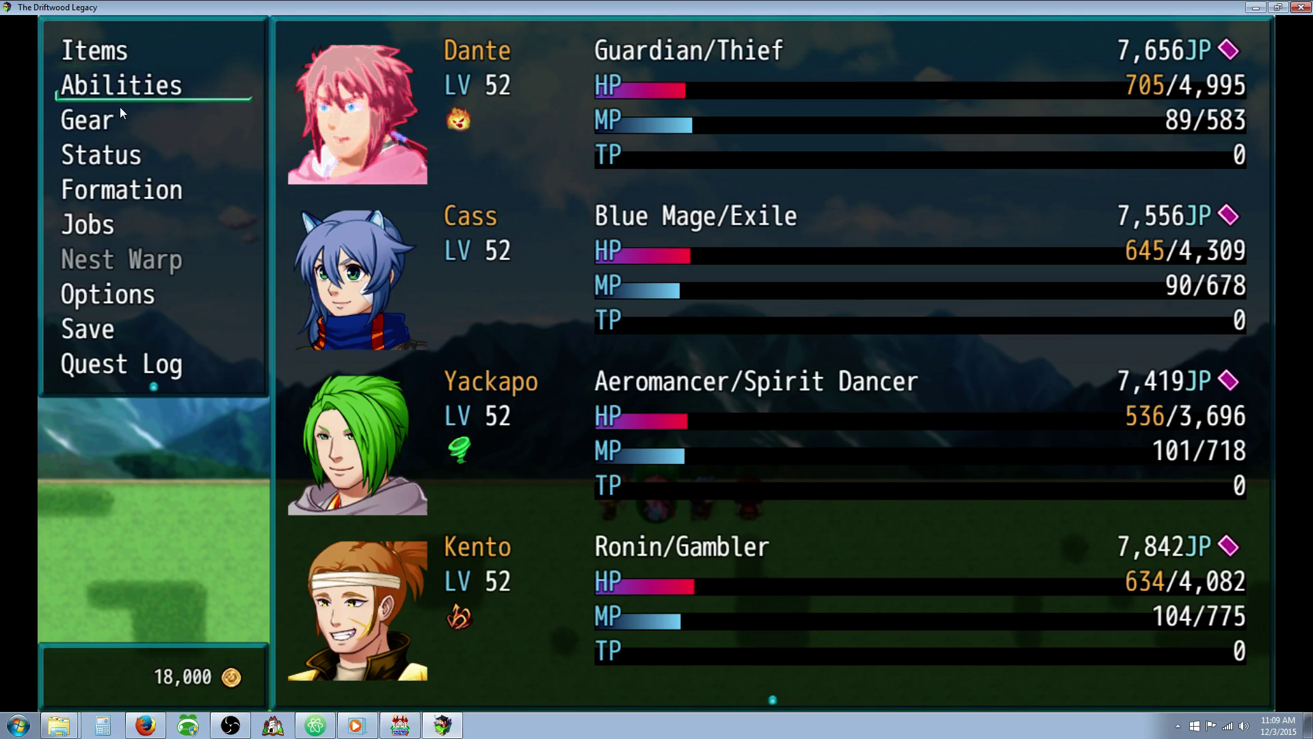
{"action": "left_click", "coordinate": [138, 93]}
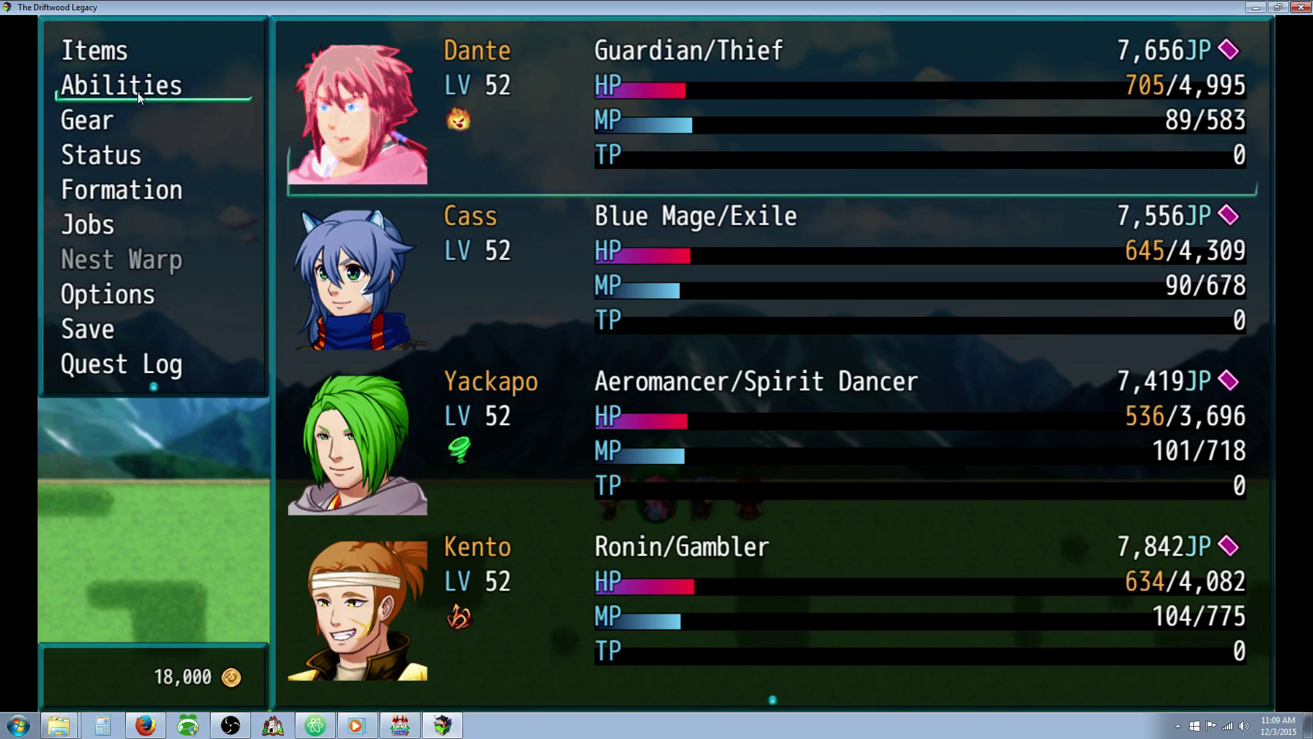
{"action": "left_click", "coordinate": [423, 105]}
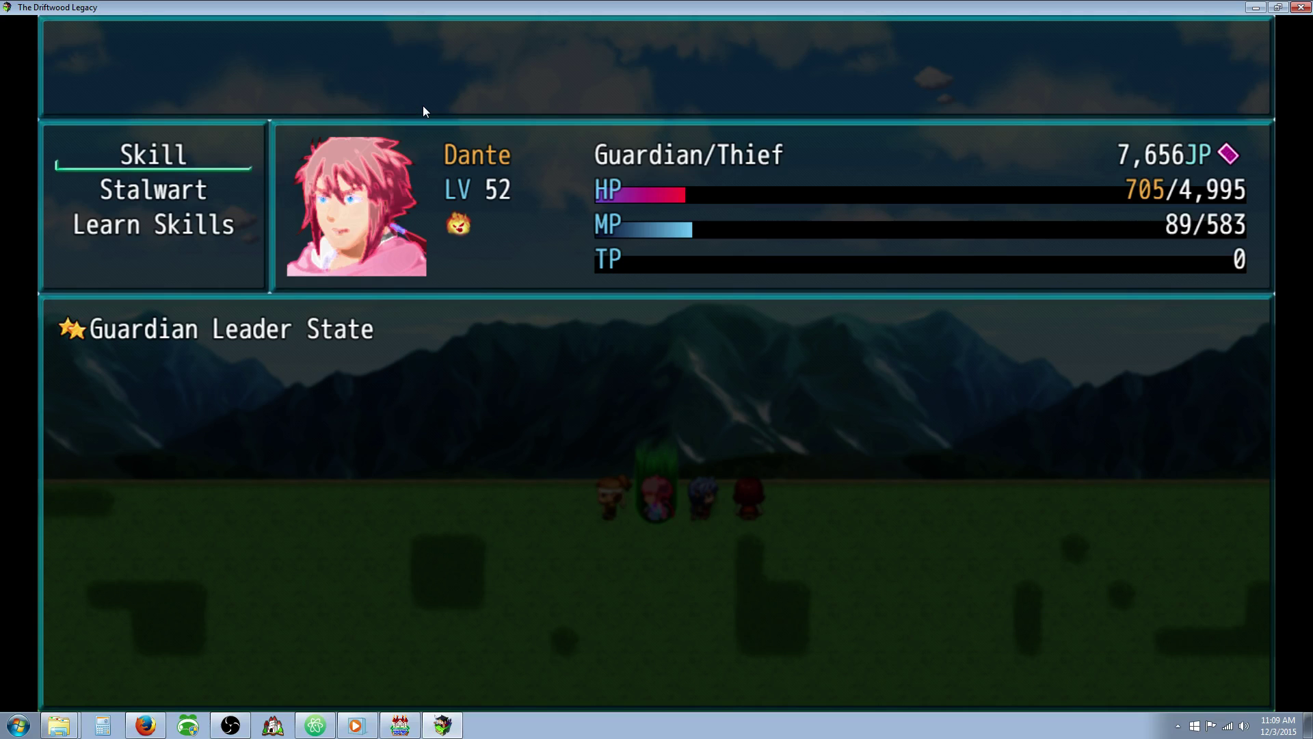
{"action": "key", "text": "Up"}
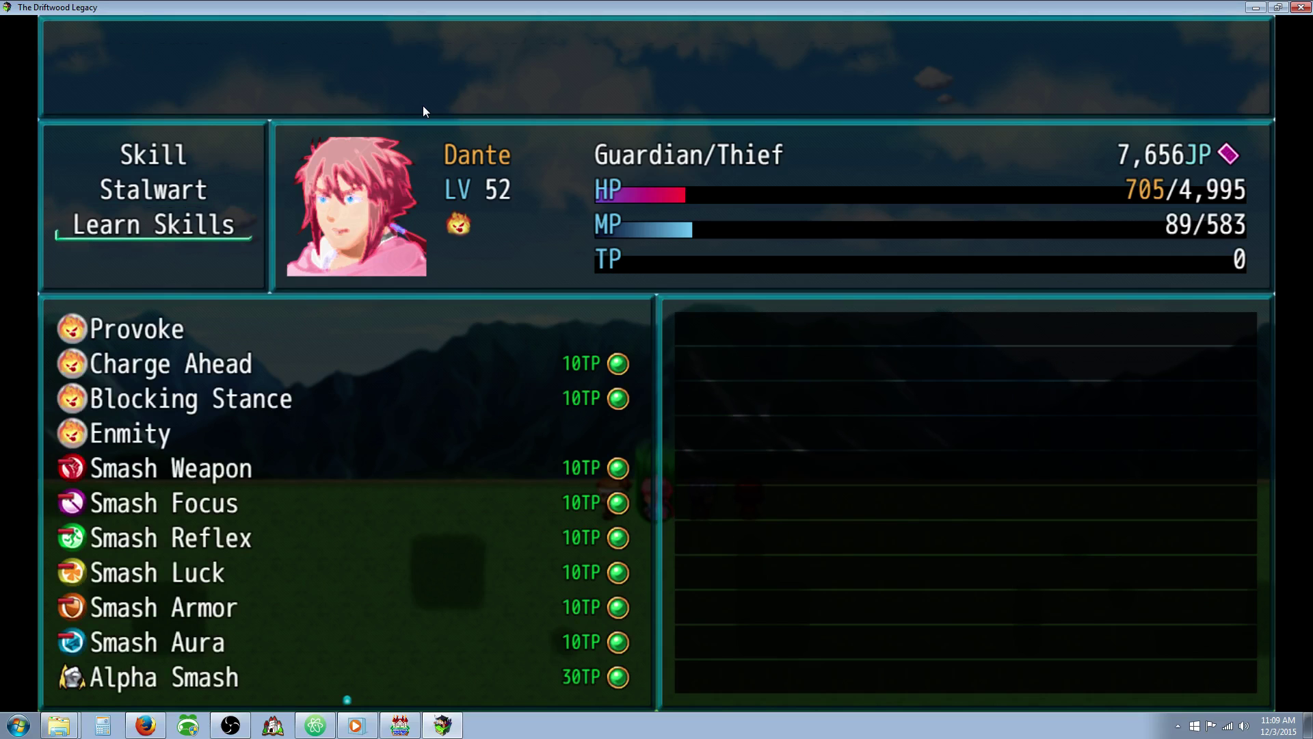
{"action": "key", "text": "Return"}
{"action": "key", "text": "Down"}
{"action": "key", "text": "Down"}
{"action": "key", "text": "Down"}
{"action": "key", "text": "Down"}
{"action": "key", "text": "Down"}
{"action": "key", "text": "Down"}
{"action": "key", "text": "Down"}
{"action": "key", "text": "Down"}
{"action": "key", "text": "Down"}
{"action": "key", "text": "Down"}
{"action": "key", "text": "Down"}
{"action": "key", "text": "Down"}
{"action": "key", "text": "Down"}
{"action": "key", "text": "Down"}
{"action": "key", "text": "Down"}
{"action": "key", "text": "Down"}
{"action": "key", "text": "Down"}
{"action": "key", "text": "Down"}
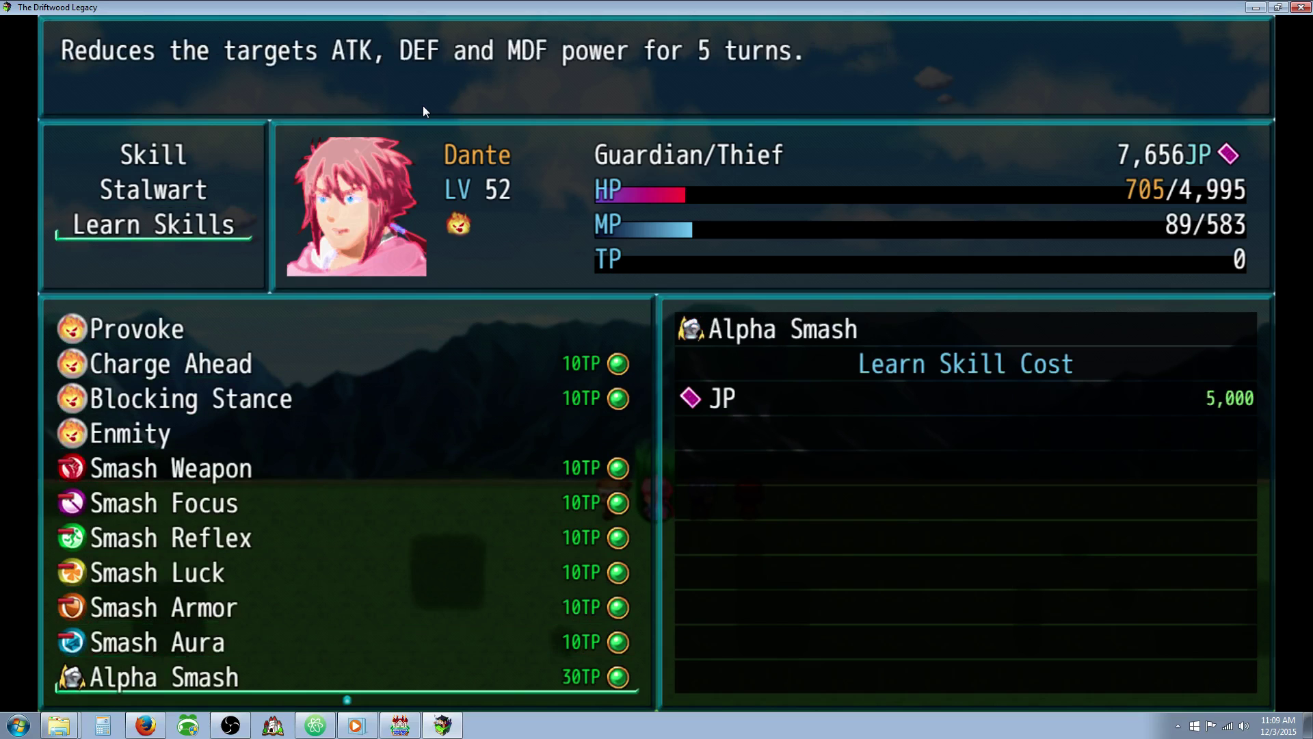
{"action": "key", "text": "Down"}
{"action": "key", "text": "Down"}
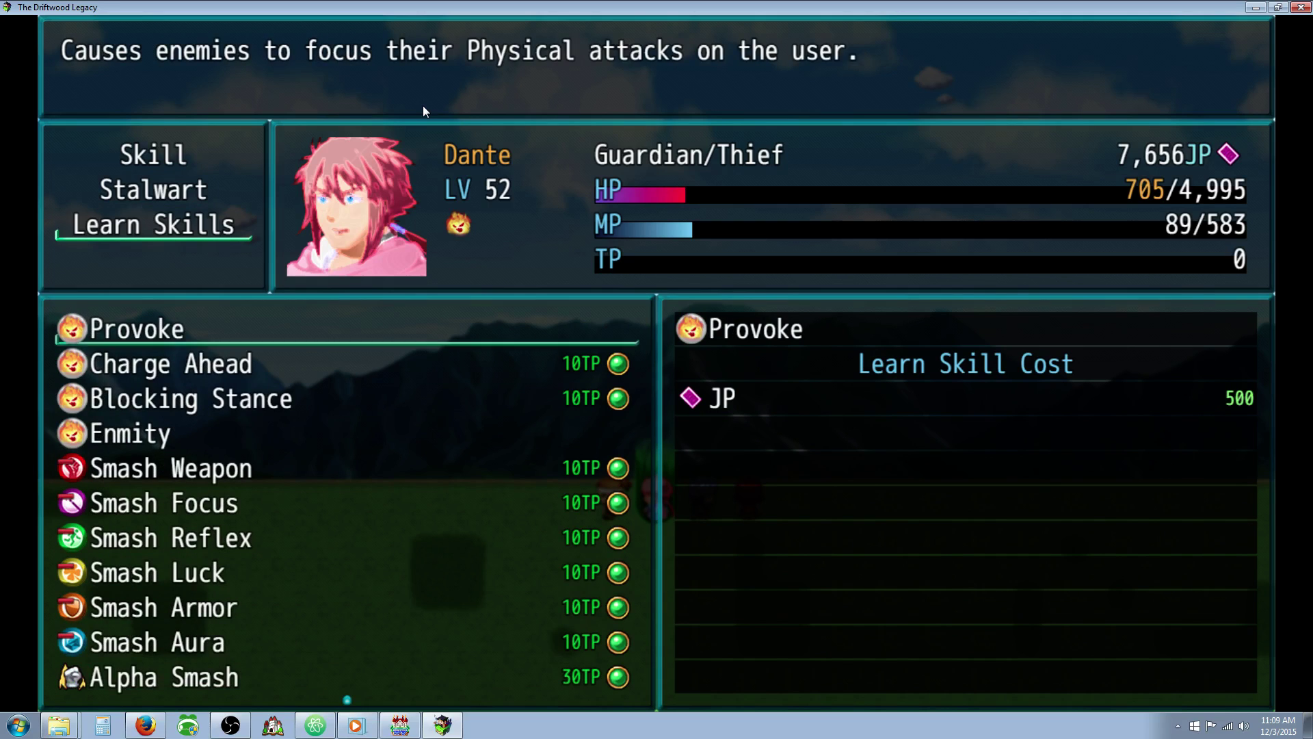
Step: Have Dante learn Smash Weapon for 2,500 JP and Charge Ahead, leaving 3,656 JP
{"action": "key", "text": "Up"}
{"action": "key", "text": "Up"}
{"action": "key", "text": "Up"}
{"action": "key", "text": "Up"}
{"action": "key", "text": "Up"}
{"action": "key", "text": "Up"}
{"action": "key", "text": "Up"}
{"action": "key", "text": "Up"}
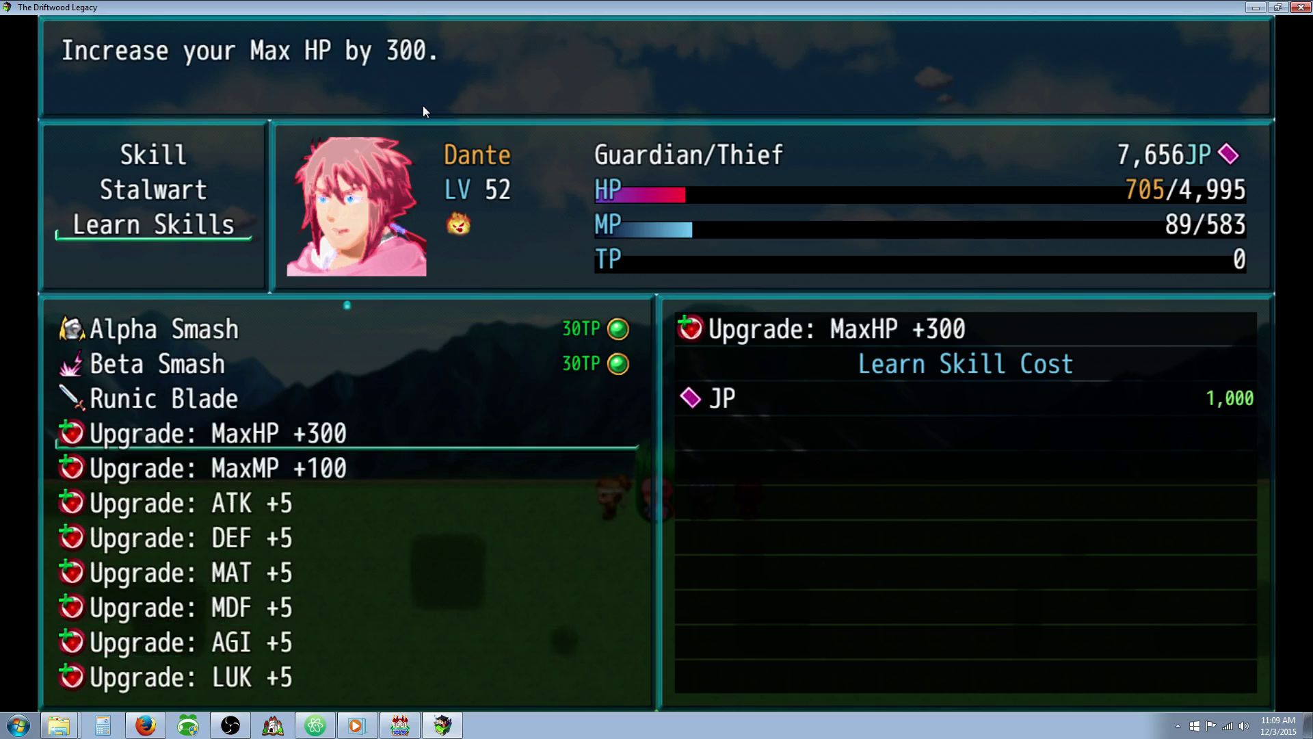
{"action": "key", "text": "Up"}
{"action": "key", "text": "Up"}
{"action": "key", "text": "Up"}
{"action": "key", "text": "Up"}
{"action": "key", "text": "Up"}
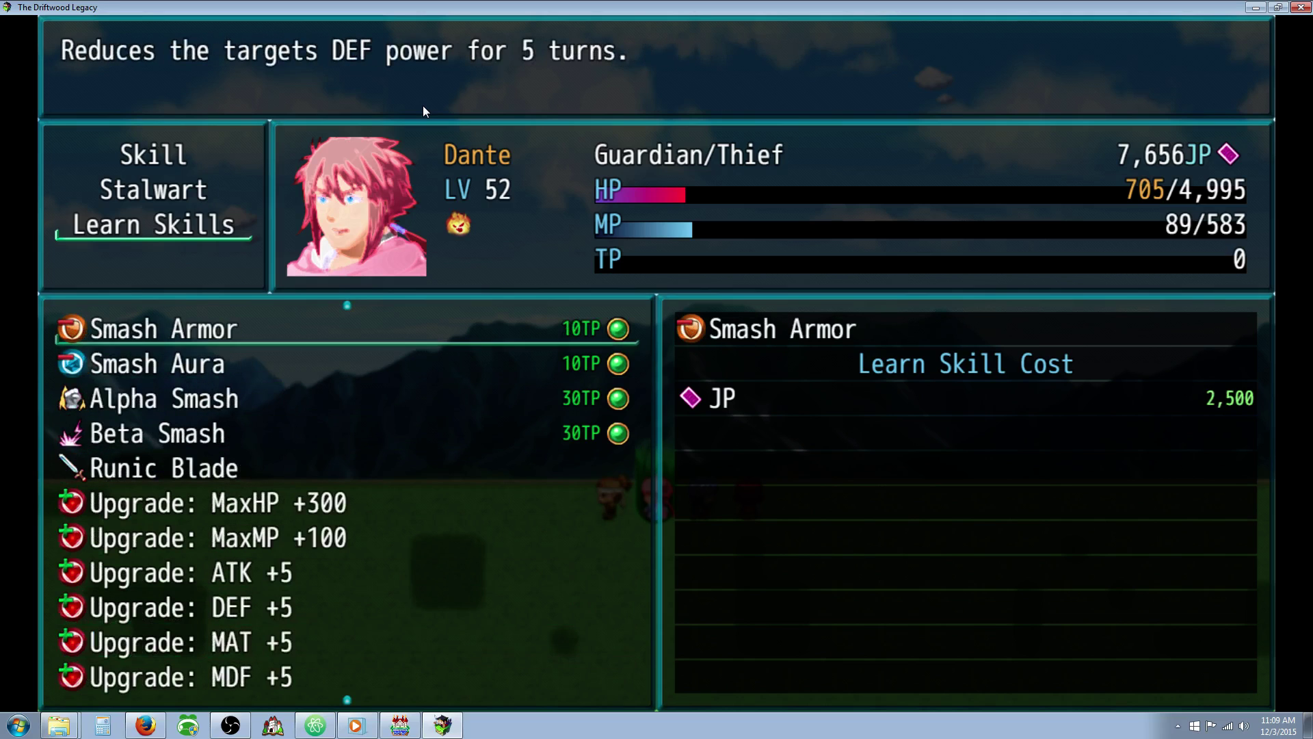
{"action": "key", "text": "Up"}
{"action": "key", "text": "Up"}
{"action": "key", "text": "Up"}
{"action": "key", "text": "Up"}
{"action": "key", "text": "Up"}
{"action": "key", "text": "Up"}
{"action": "key", "text": "Up"}
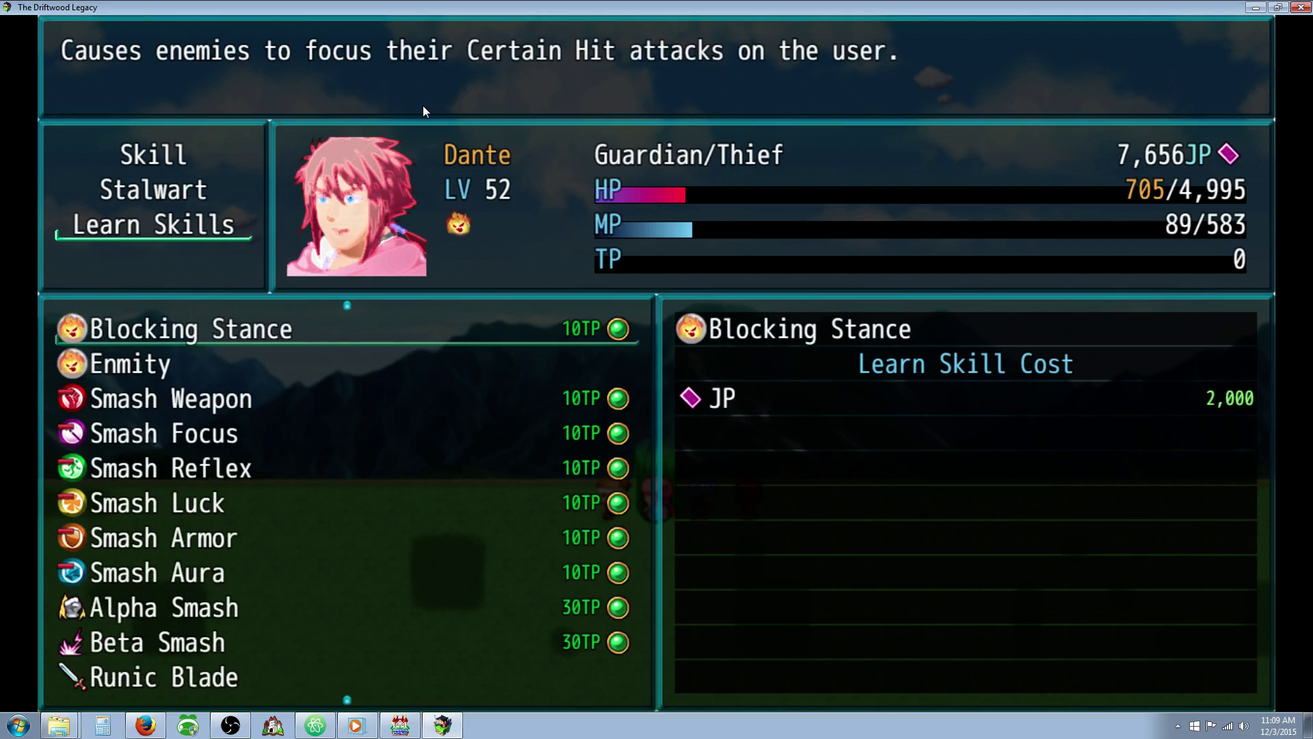
{"action": "key", "text": "Up"}
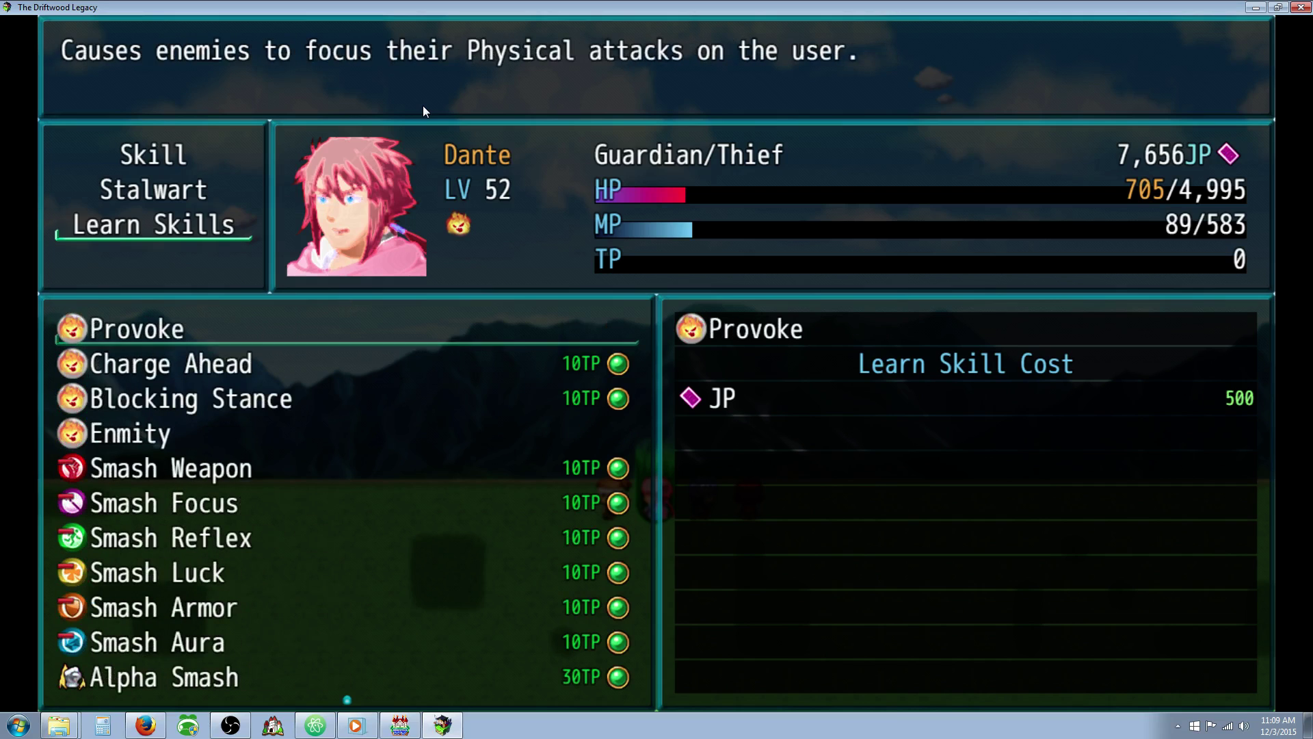
{"action": "key", "text": "Up"}
{"action": "key", "text": "Down"}
{"action": "key", "text": "Down"}
{"action": "key", "text": "Down"}
{"action": "key", "text": "Down"}
{"action": "key", "text": "Down"}
{"action": "key", "text": "Down"}
{"action": "key", "text": "Down"}
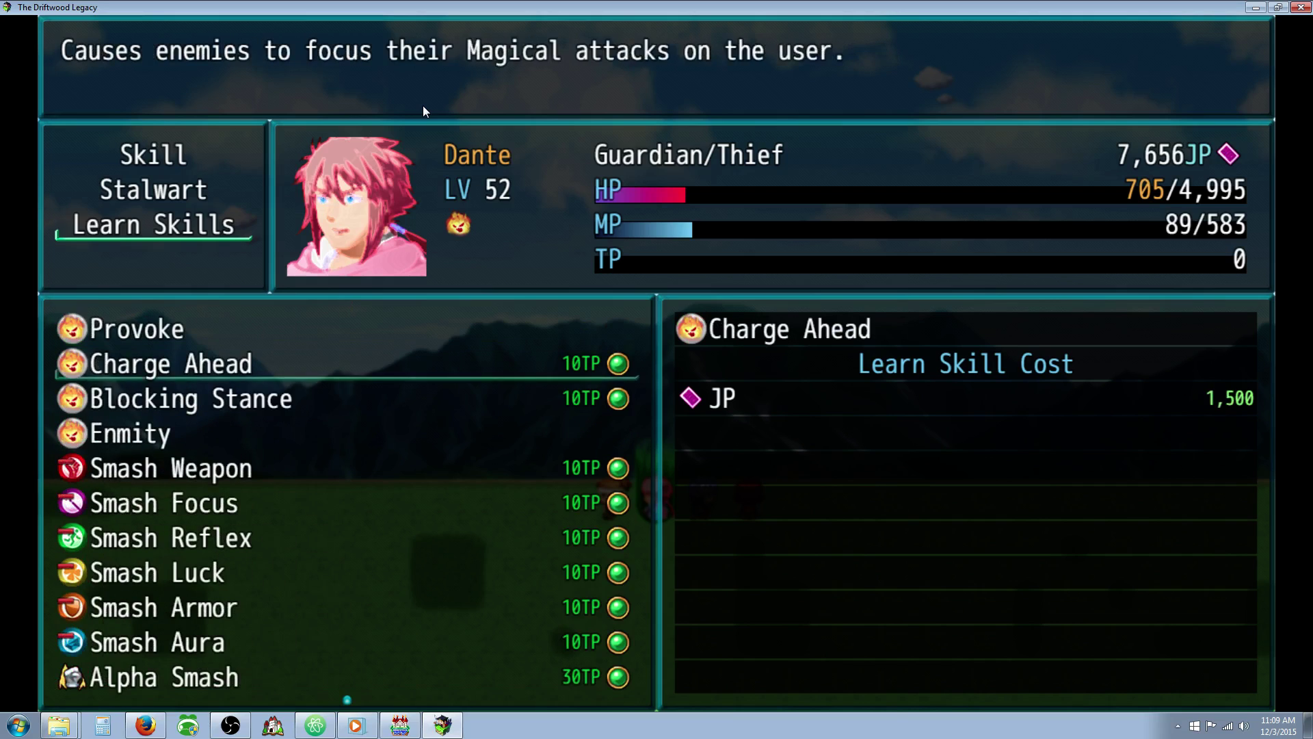
{"action": "key", "text": "Up"}
{"action": "key", "text": "Up"}
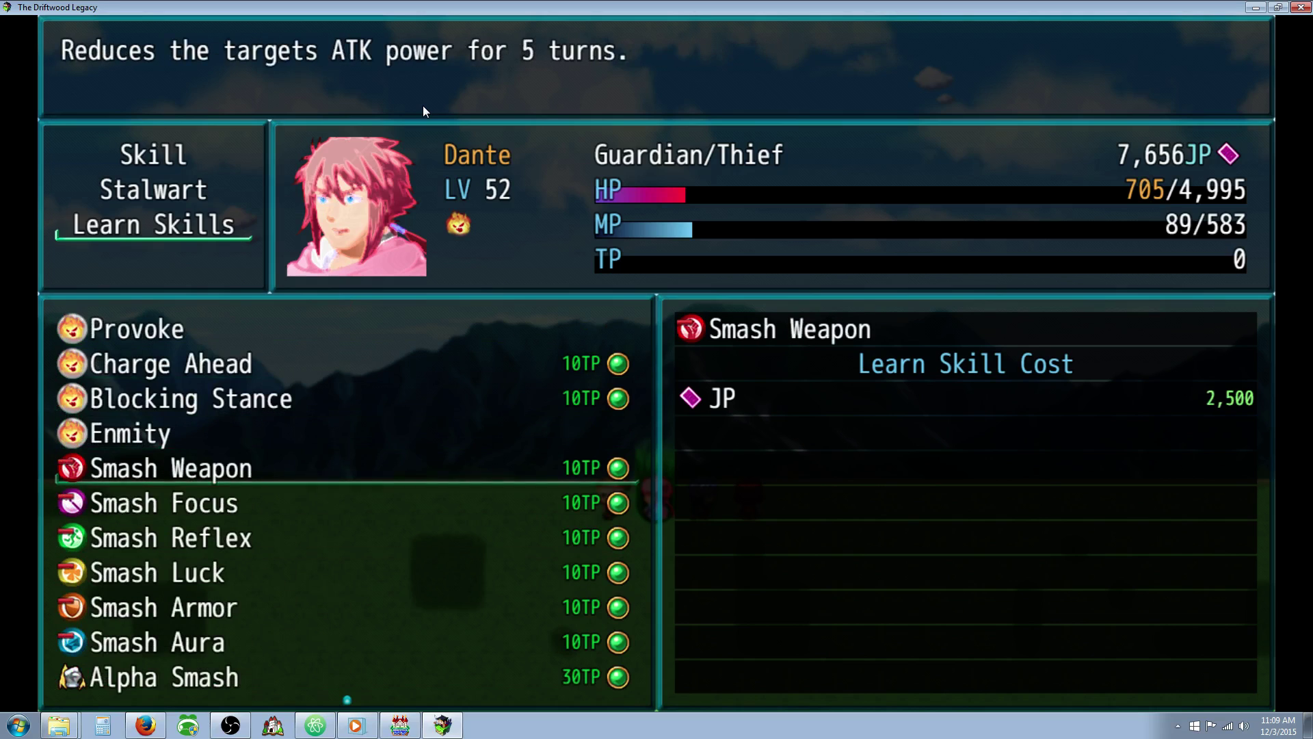
{"action": "key", "text": "Return"}
{"action": "key", "text": "Up"}
{"action": "key", "text": "Up"}
{"action": "key", "text": "Up"}
{"action": "key", "text": "Return"}
{"action": "key", "text": "Up"}
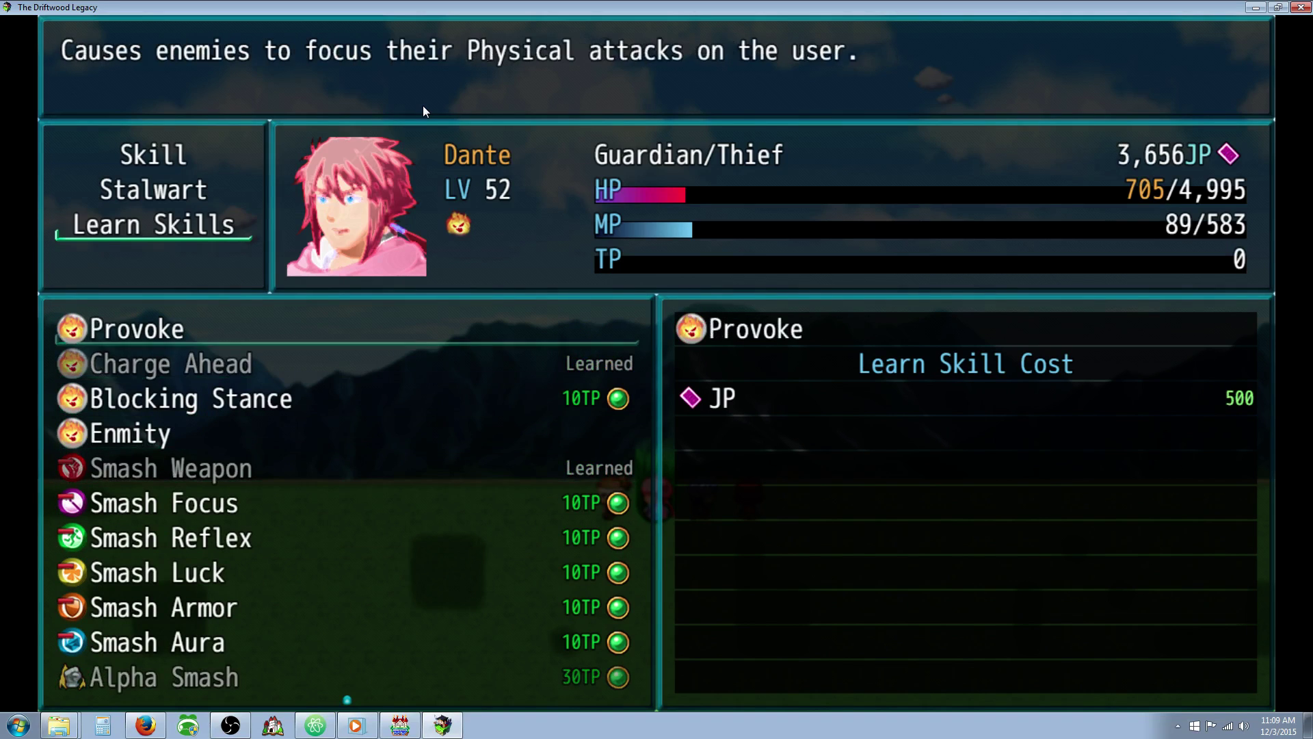
{"action": "key", "text": "Return"}
{"action": "key", "text": "Page_Down"}
Step: Browse Cass's current skill list, including Full Libra
{"action": "key", "text": "Escape"}
{"action": "key", "text": "Page_Down"}
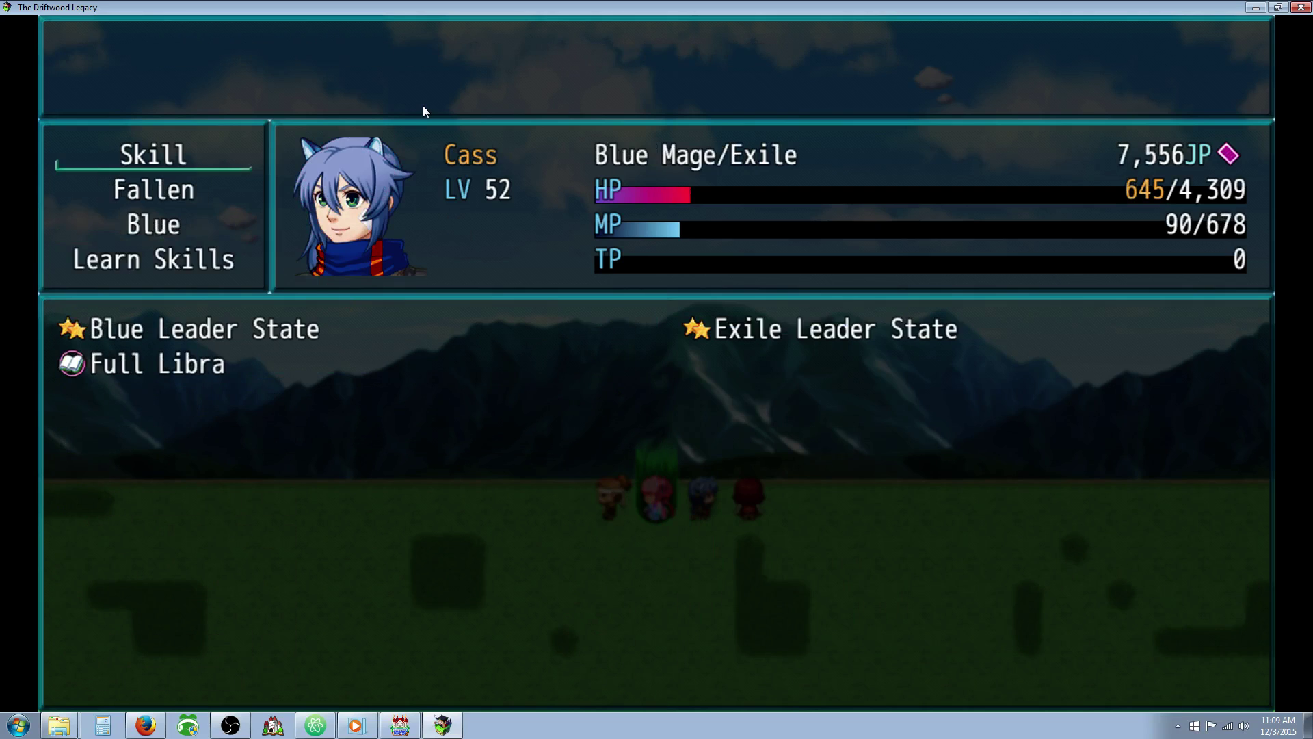
{"action": "key", "text": "Return"}
{"action": "key", "text": "Down"}
{"action": "key", "text": "Escape"}
Step: Have Cass learn Bitter End for 5,000 JP, Blue: Study and the MaxMP +100 upgrade
{"action": "key", "text": "Down"}
{"action": "key", "text": "Down"}
{"action": "key", "text": "Down"}
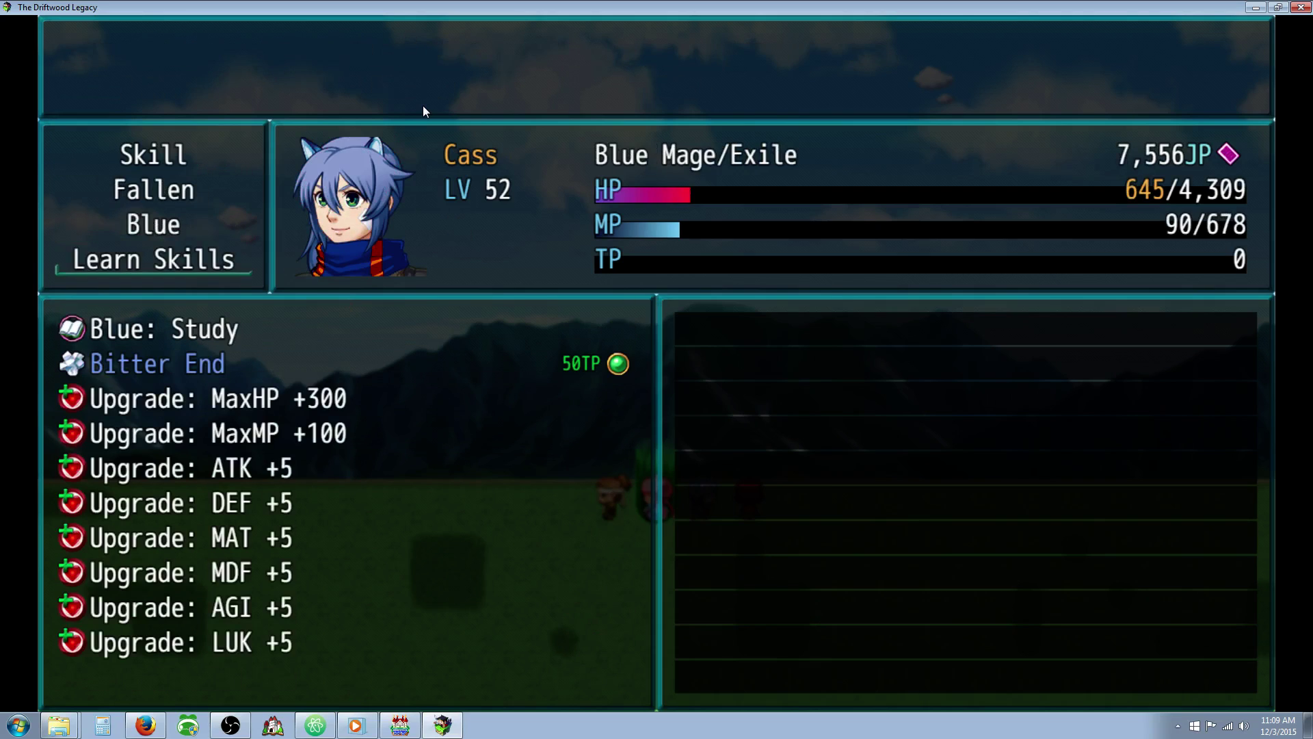
{"action": "key", "text": "Return"}
{"action": "key", "text": "Down"}
{"action": "key", "text": "Up"}
{"action": "key", "text": "Down"}
{"action": "key", "text": "Return"}
{"action": "key", "text": "Up"}
{"action": "key", "text": "Return"}
{"action": "key", "text": "Down"}
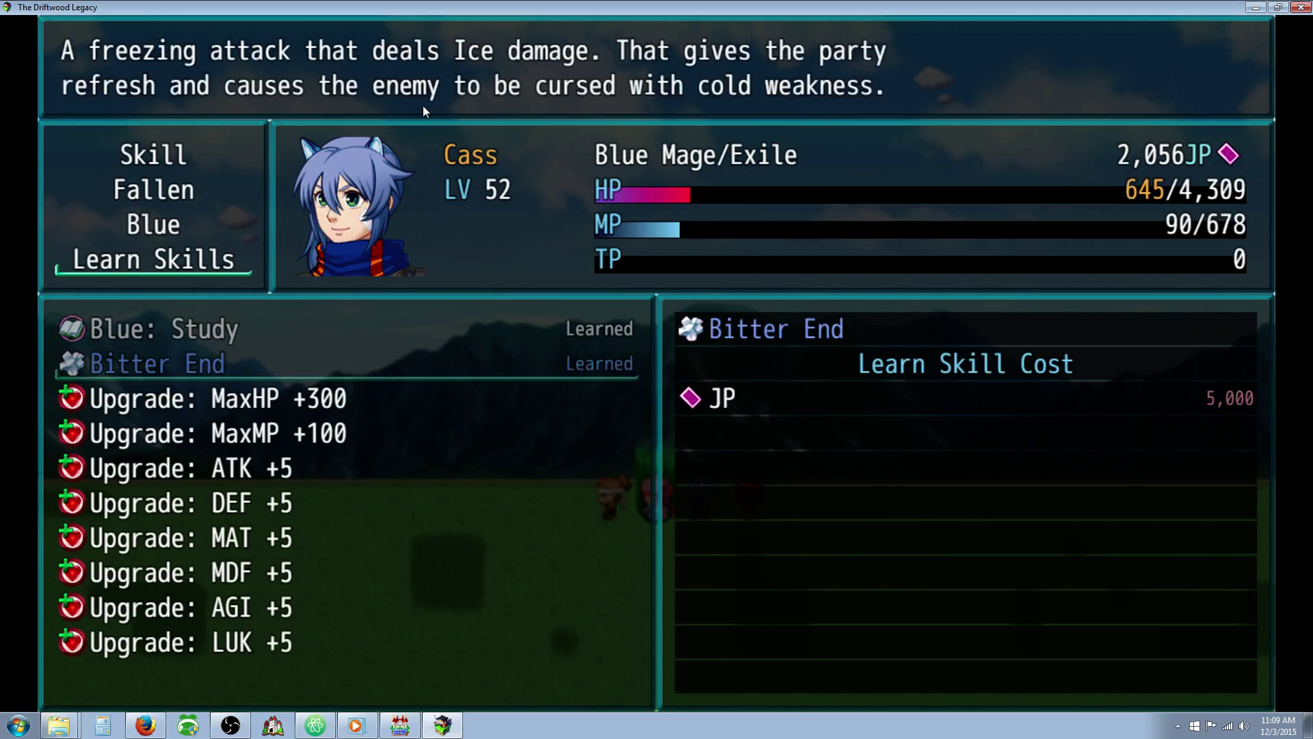
{"action": "key", "text": "Down"}
{"action": "key", "text": "Down"}
{"action": "key", "text": "Return"}
{"action": "key", "text": "Escape"}
Step: Buy Yackapo the MaxHP +300 upgrade after comparing it with the ATK upgrade cost
{"action": "key", "text": "Page_Down"}
{"action": "key", "text": "Down"}
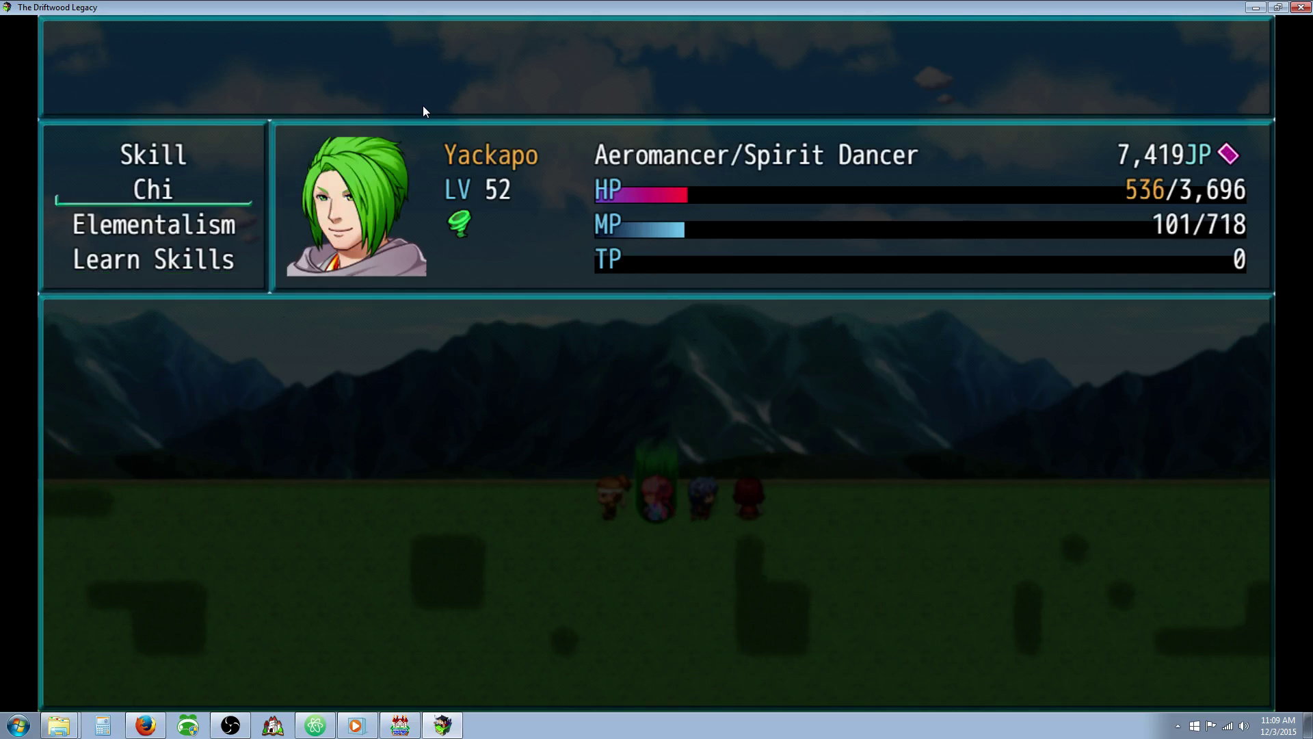
{"action": "key", "text": "Down"}
{"action": "key", "text": "Up"}
{"action": "key", "text": "Down"}
{"action": "key", "text": "Down"}
{"action": "key", "text": "Return"}
{"action": "key", "text": "Down"}
{"action": "key", "text": "Down"}
{"action": "key", "text": "Down"}
{"action": "key", "text": "Down"}
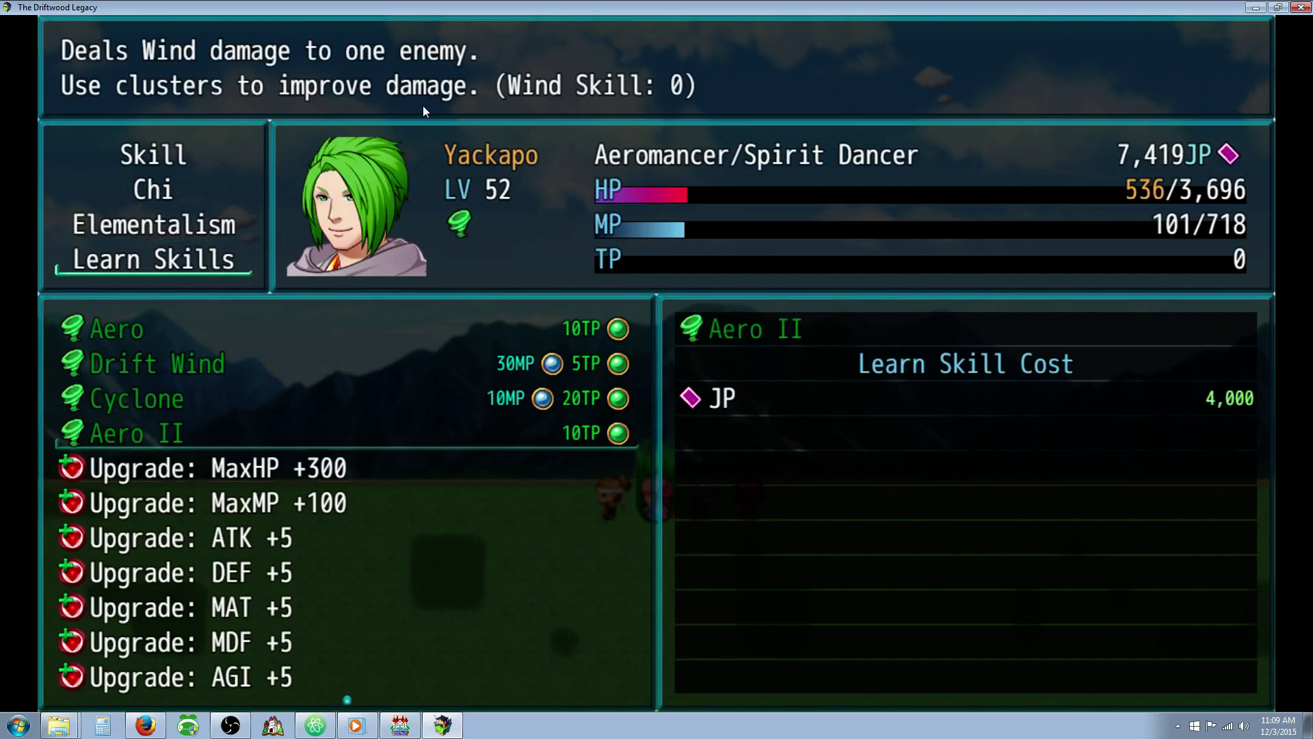
{"action": "key", "text": "Down"}
{"action": "key", "text": "Down"}
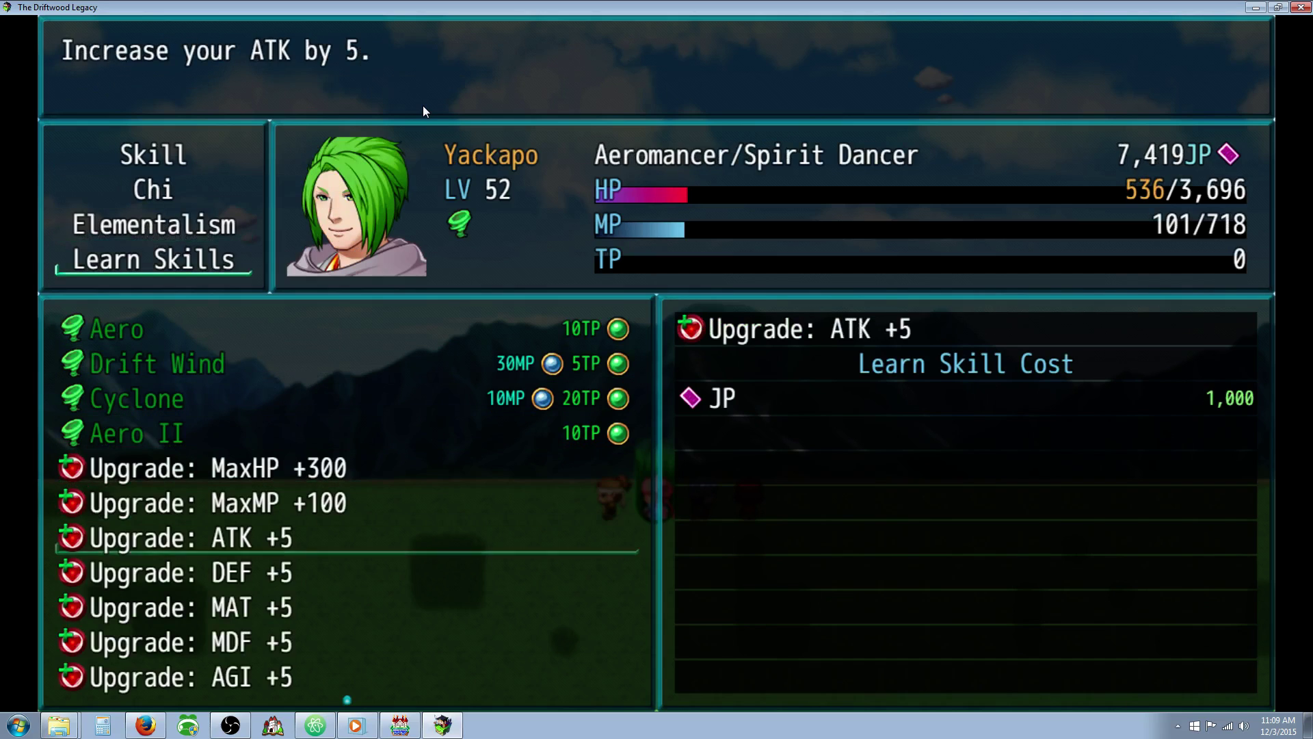
{"action": "key", "text": "Down"}
{"action": "key", "text": "Up"}
{"action": "key", "text": "Up"}
{"action": "key", "text": "Up"}
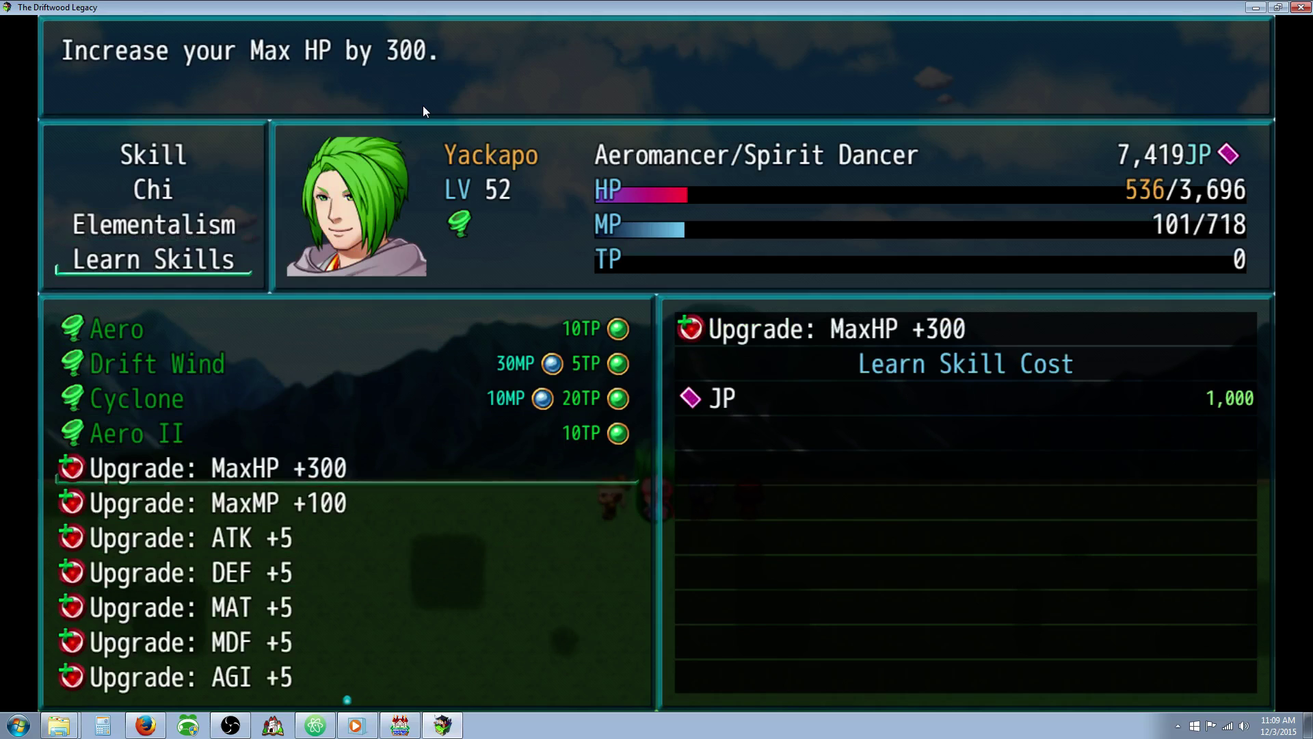
{"action": "key", "text": "Return"}
{"action": "key", "text": "Return"}
{"action": "key", "text": "Return"}
{"action": "key", "text": "Return"}
{"action": "key", "text": "Return"}
{"action": "key", "text": "Return"}
{"action": "key", "text": "Return"}
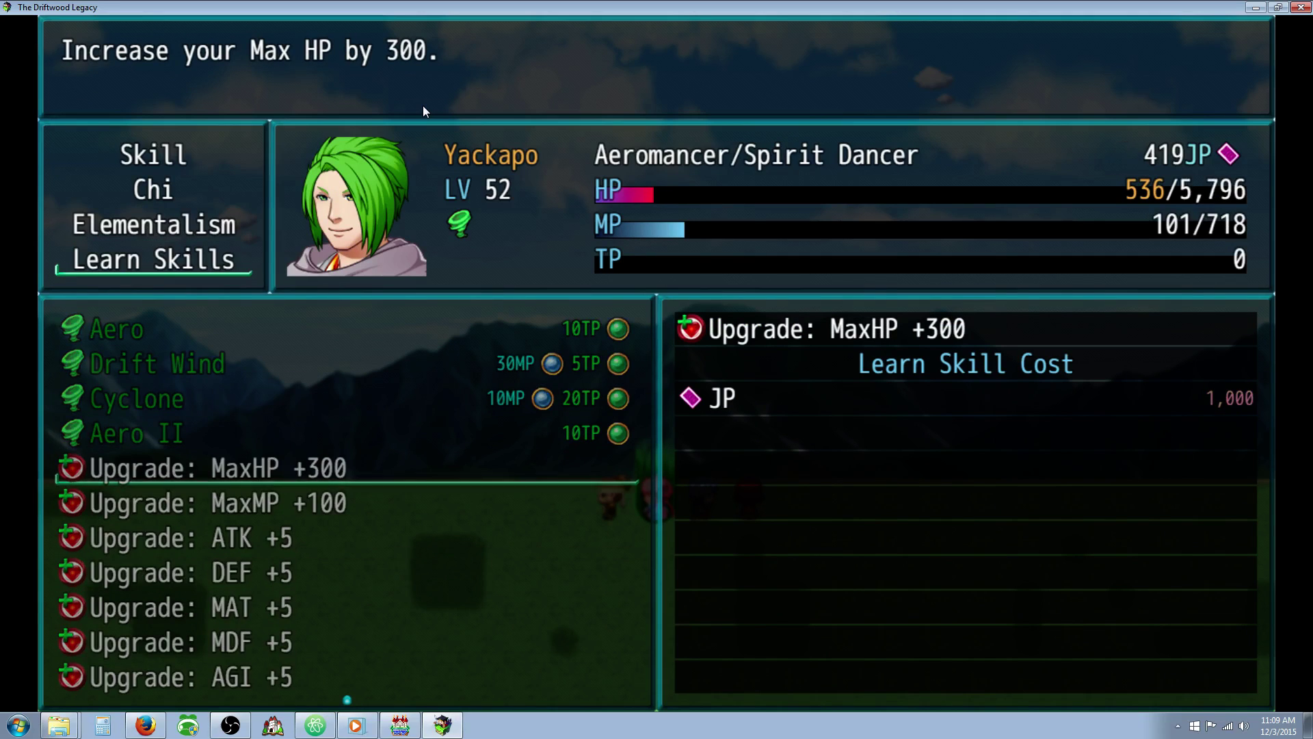
{"action": "key", "text": "Down"}
{"action": "key", "text": "Down"}
{"action": "key", "text": "Escape"}
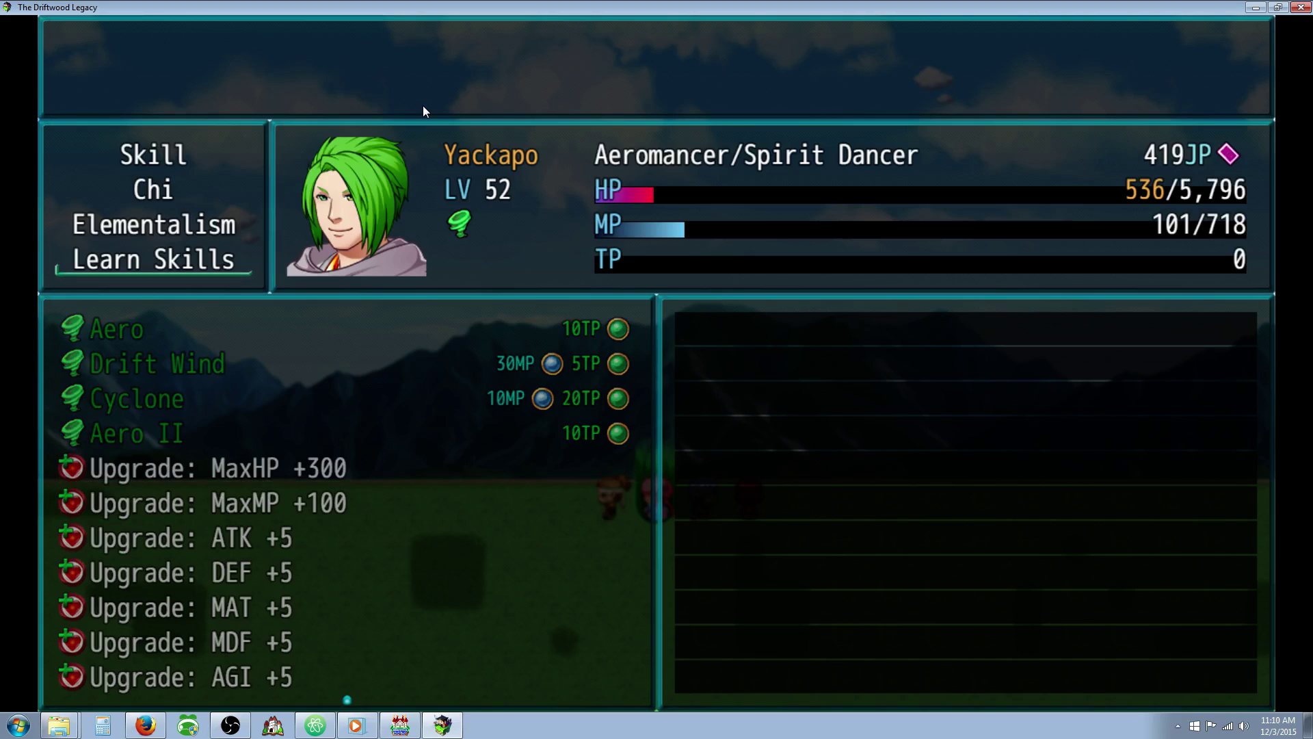
Step: Have Kento learn Dark Cut and Gokasai Suraisu, leaving 842 JP
{"action": "key", "text": "Page_Down"}
{"action": "key", "text": "Up"}
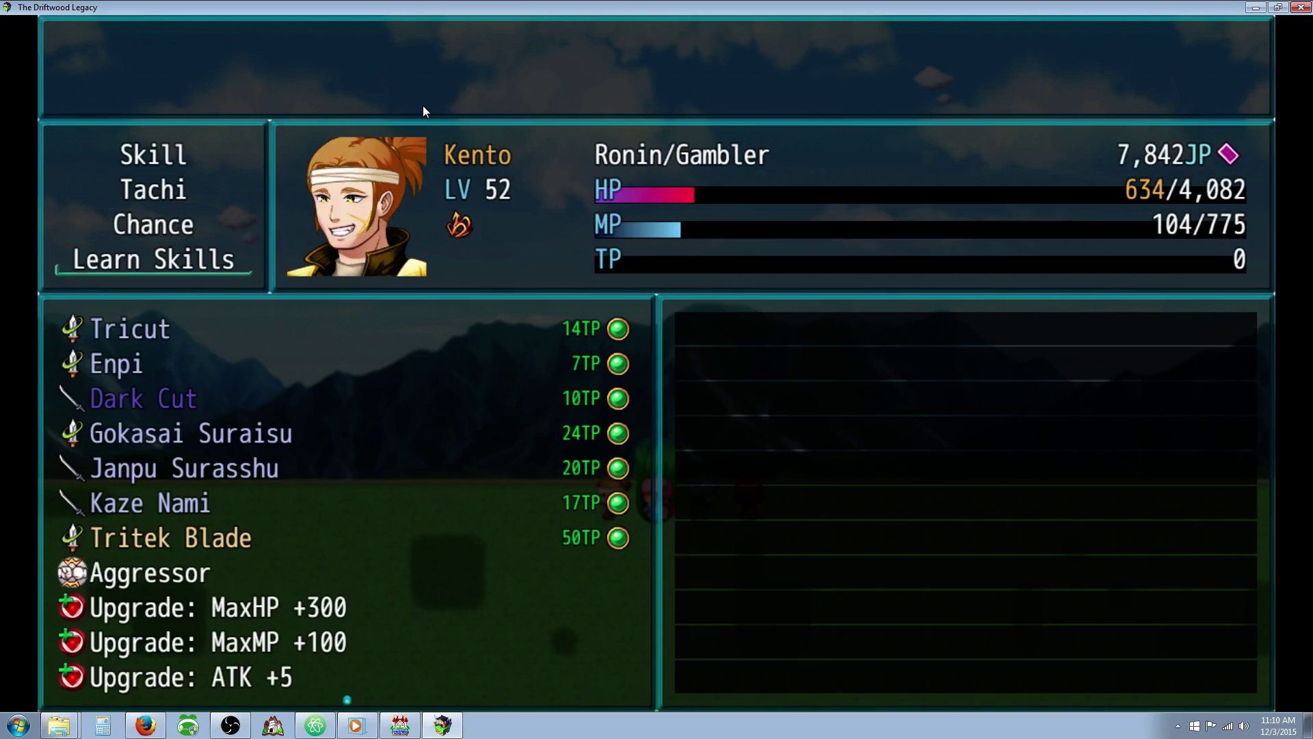
{"action": "key", "text": "Return"}
{"action": "key", "text": "Down"}
{"action": "key", "text": "Down"}
{"action": "key", "text": "Return"}
{"action": "key", "text": "Down"}
Step: Glance at Mia's Chi skills, then close the menus and quit the playtest
{"action": "key", "text": "Return"}
{"action": "key", "text": "Down"}
{"action": "key", "text": "Down"}
{"action": "key", "text": "Page_Down"}
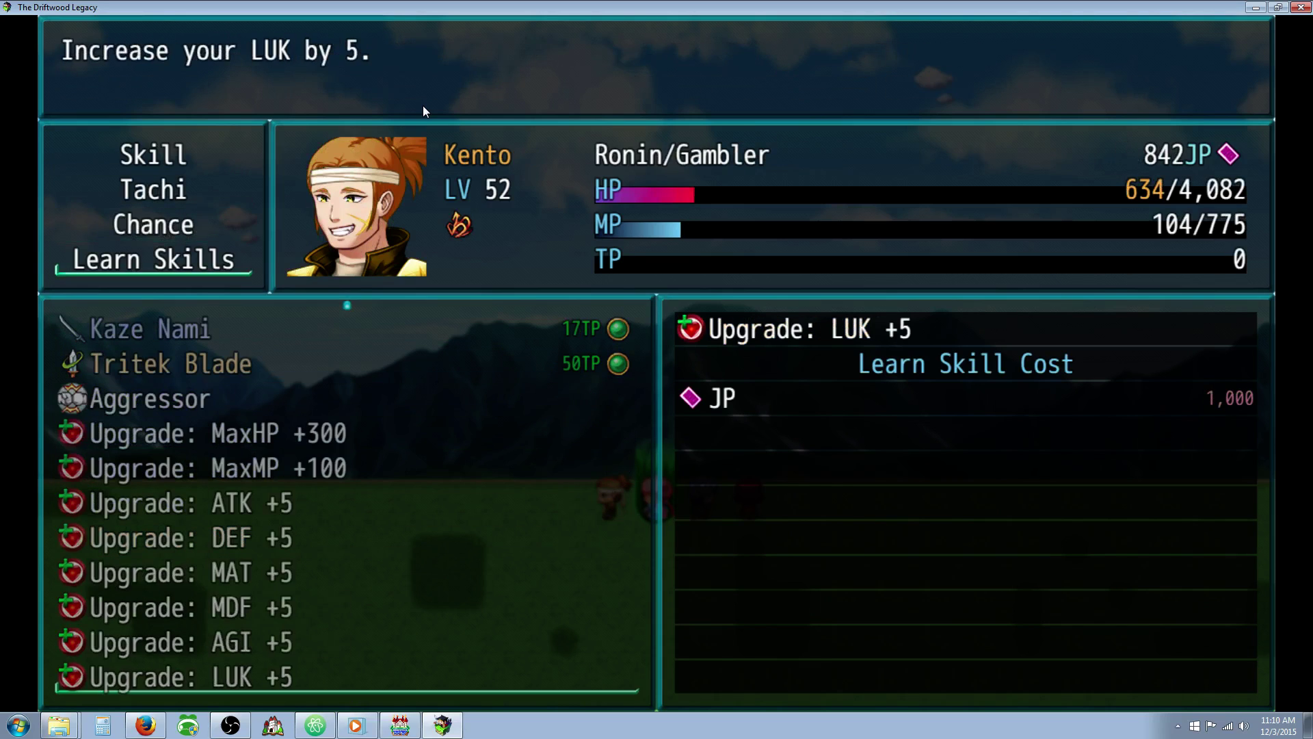
{"action": "key", "text": "Escape"}
{"action": "key", "text": "Page_Down"}
{"action": "key", "text": "Return"}
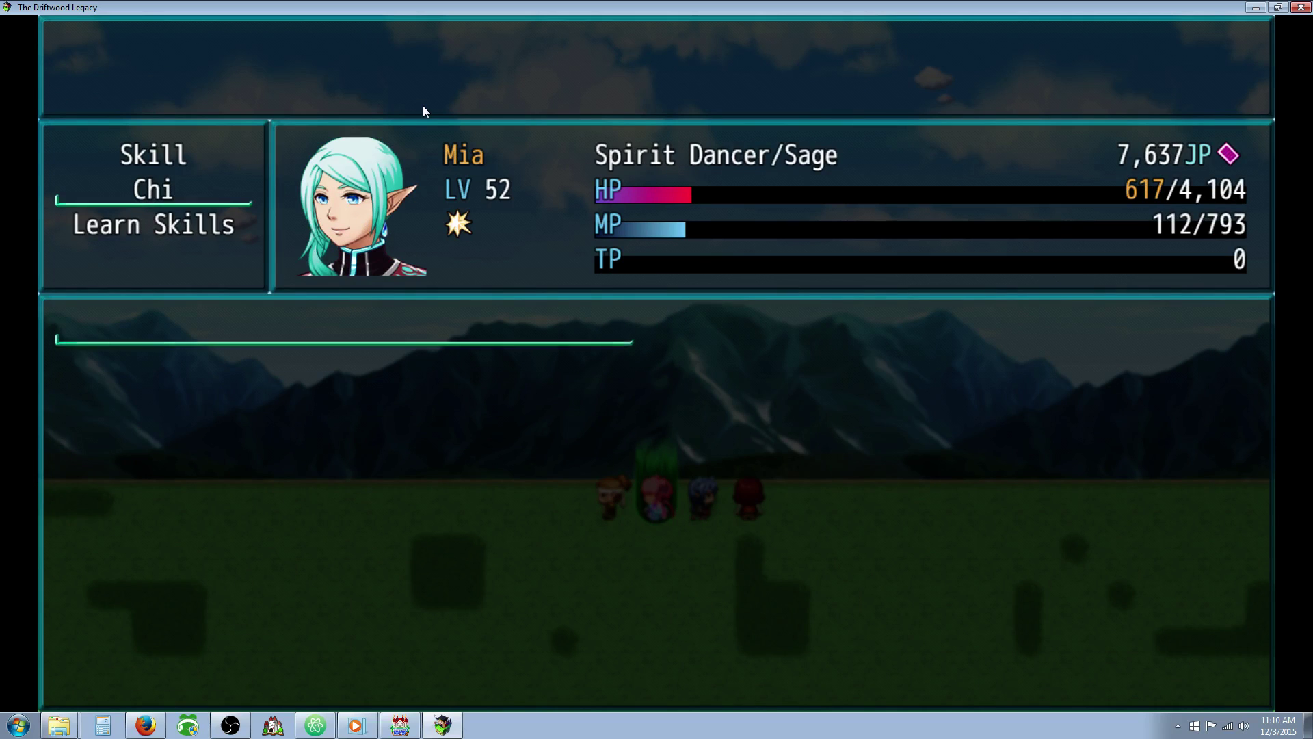
{"action": "key", "text": "Escape"}
{"action": "key", "text": "Page_Down"}
{"action": "key", "text": "Page_Down"}
{"action": "key", "text": "Escape"}
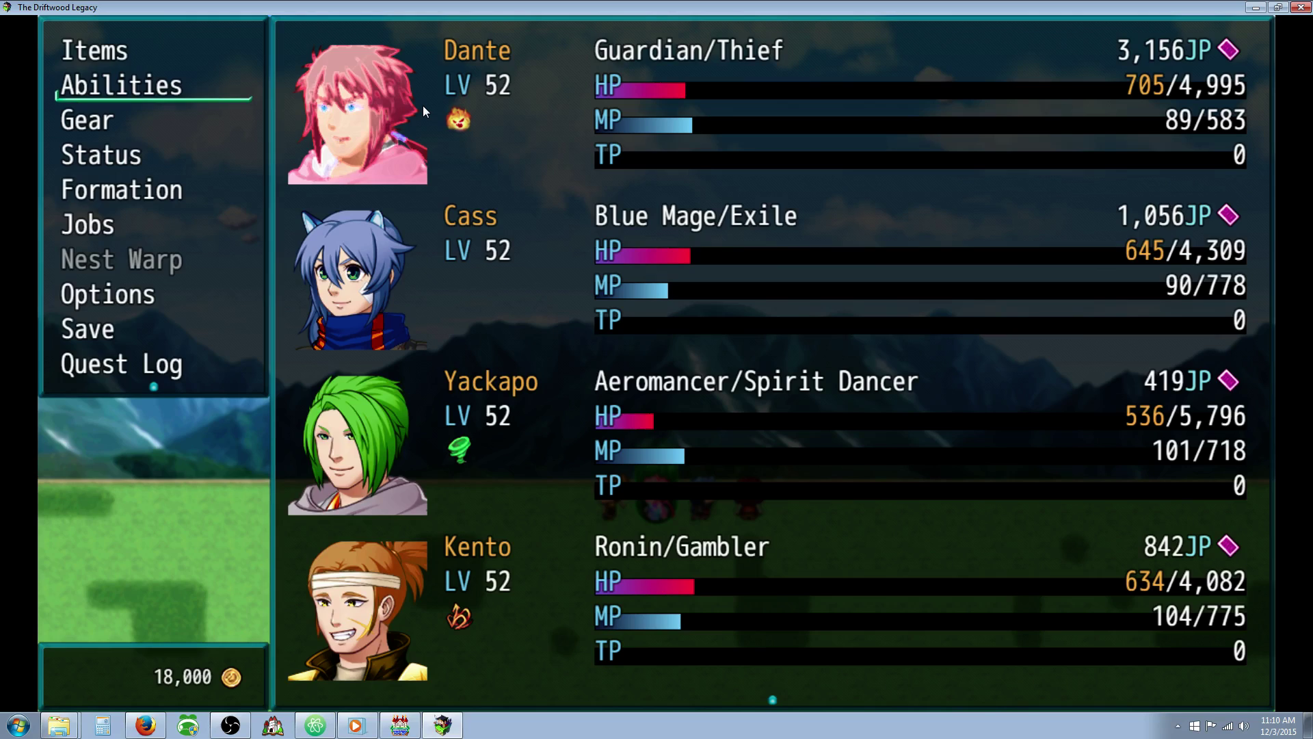
{"action": "key", "text": "Escape"}
{"action": "key", "text": "Escape"}
{"action": "key", "text": "Escape"}
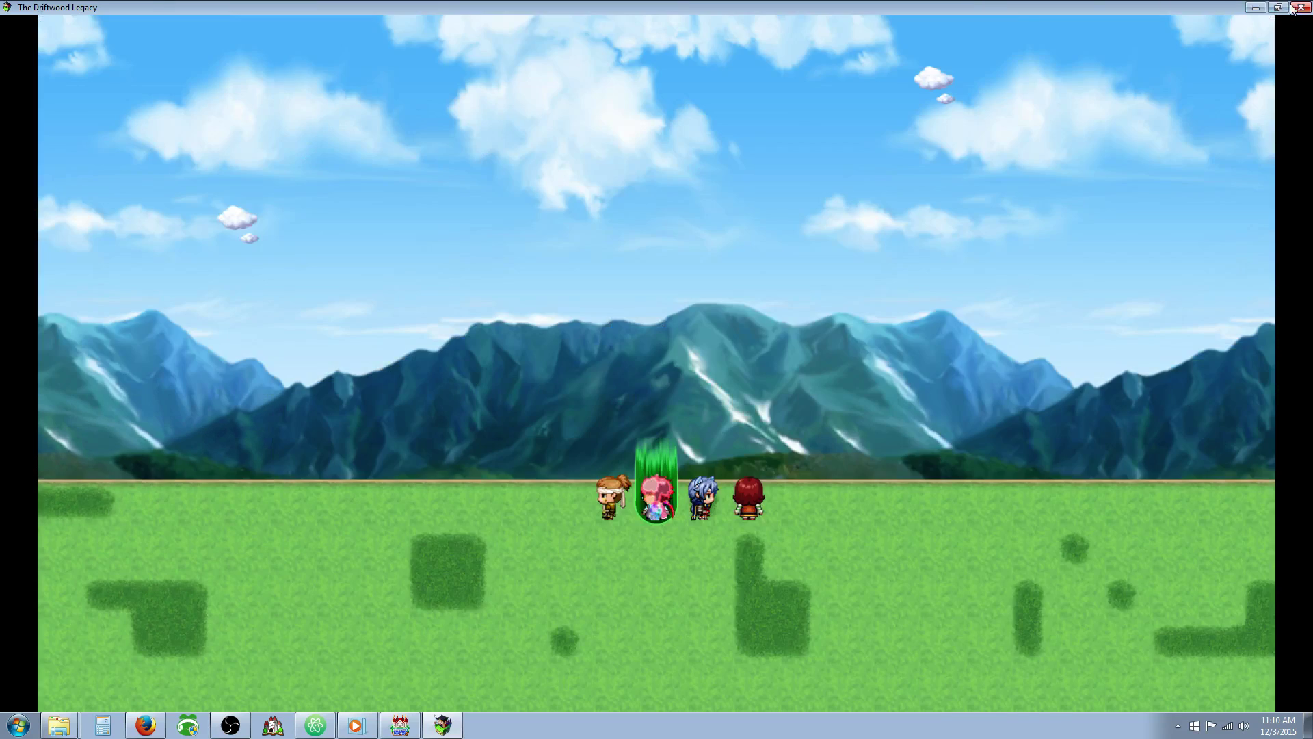
{"action": "key", "text": "alt+F4"}
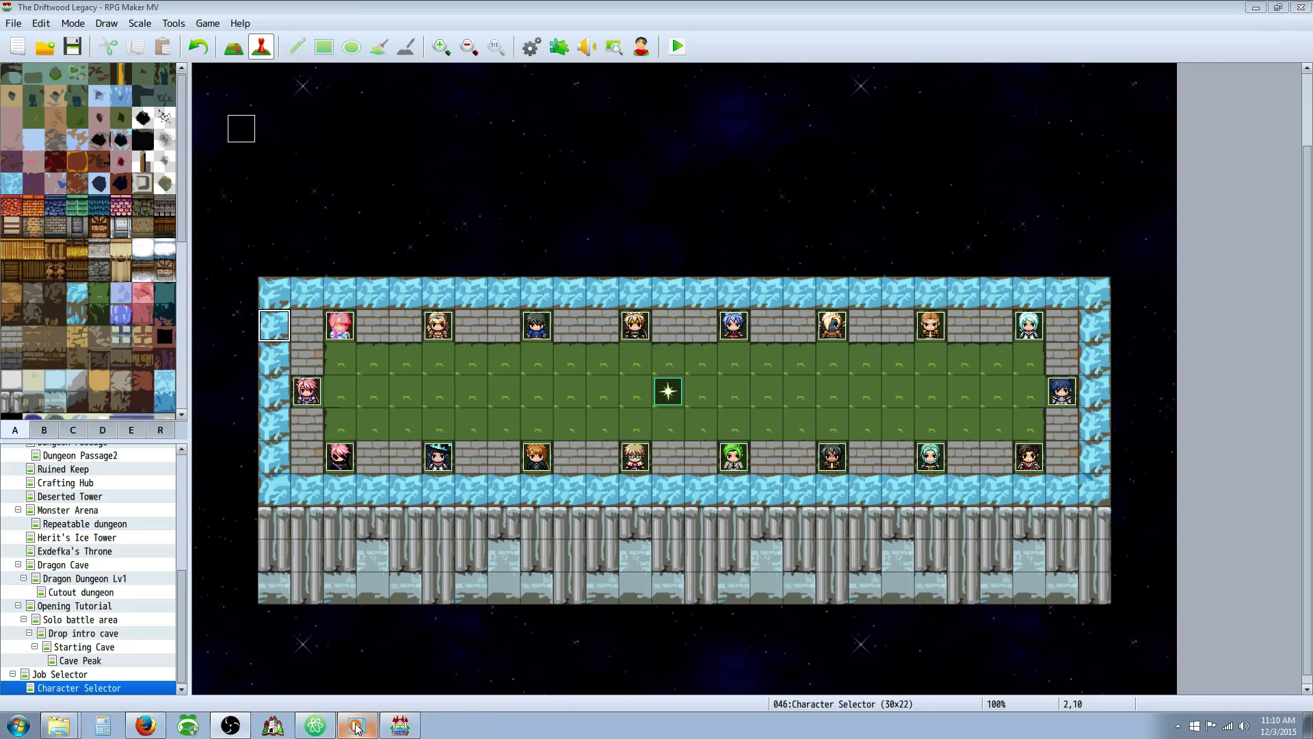
Step: Open the Plugin Manager and look over YEP_MainMenuManager, YEP_CoreEngine, YEP_ClassChangeCore and YEP_X_Subclass
{"action": "left_click", "coordinate": [558, 47]}
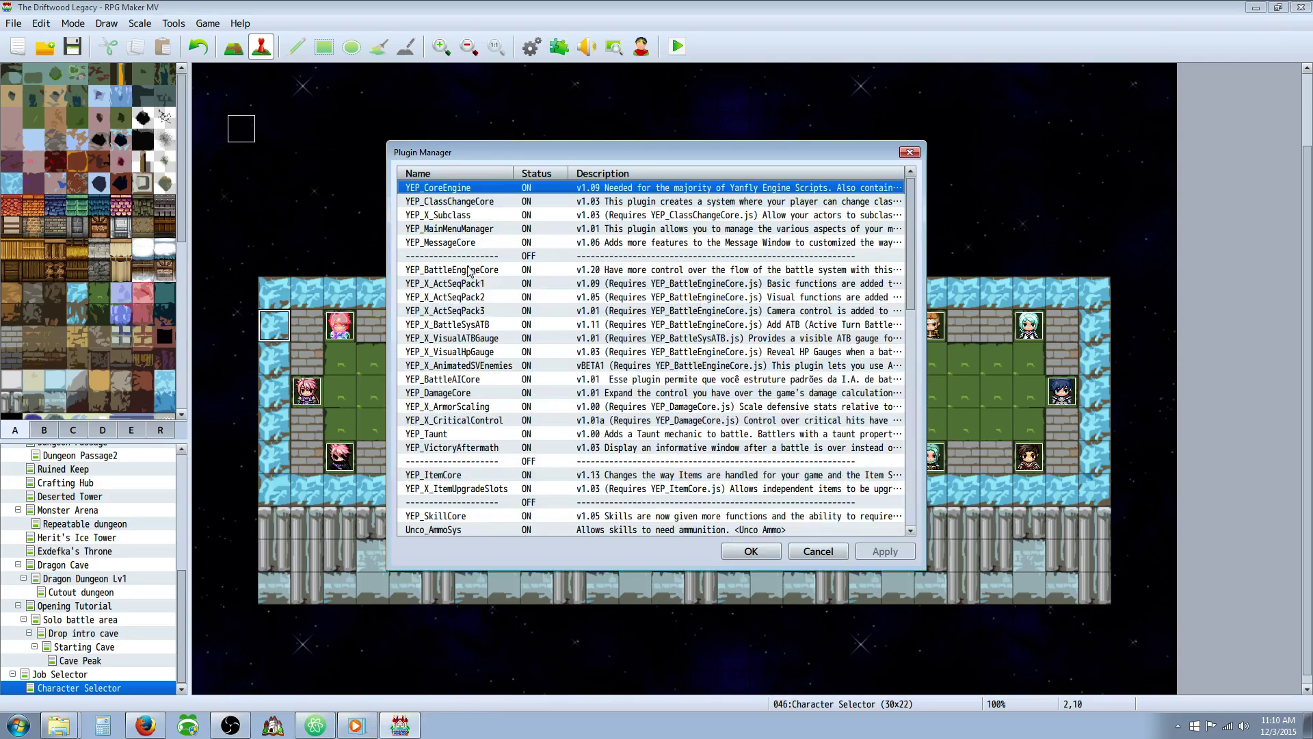
{"action": "left_click", "coordinate": [493, 229]}
{"action": "left_click", "coordinate": [462, 188]}
{"action": "left_click", "coordinate": [491, 204]}
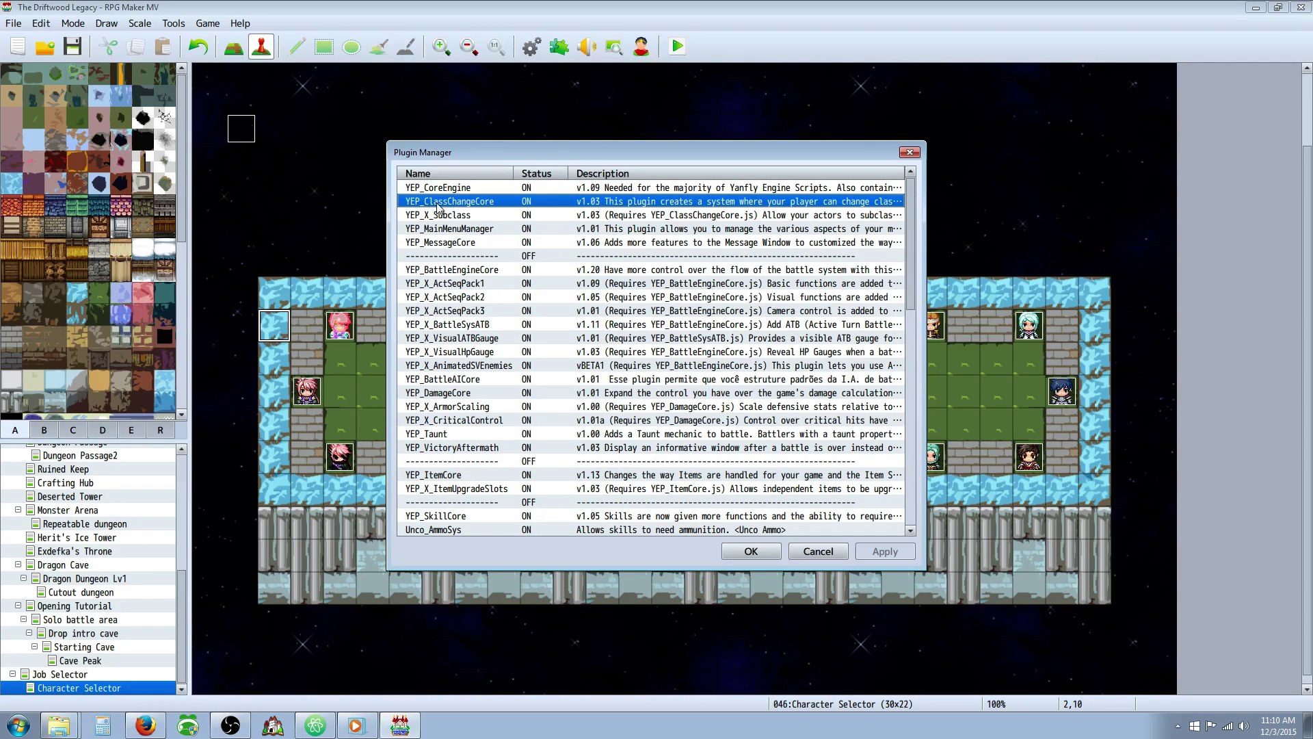
{"action": "left_click", "coordinate": [459, 215]}
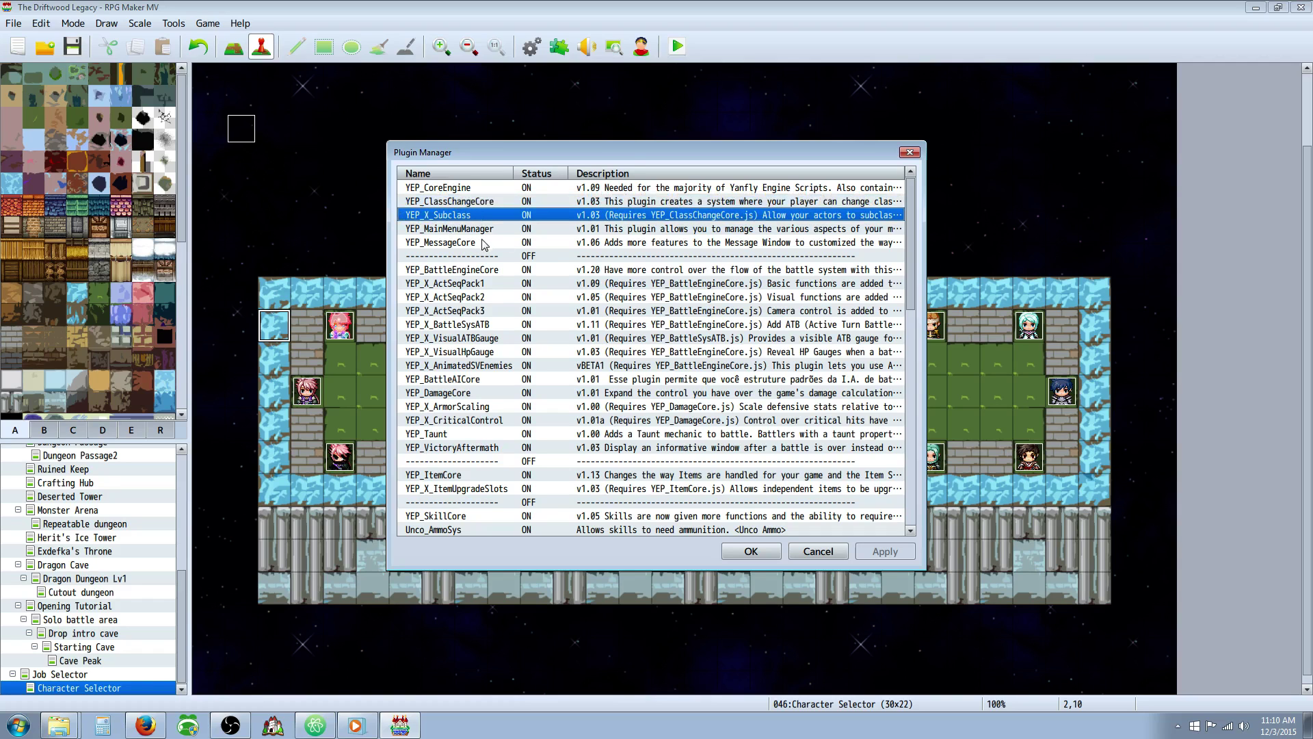
Step: Scroll the plugin list down to YEP_SkillLearnSystem and YEP_JobPoints and select them
{"action": "scroll", "coordinate": [484, 245], "scroll_direction": "down", "scroll_amount": 13}
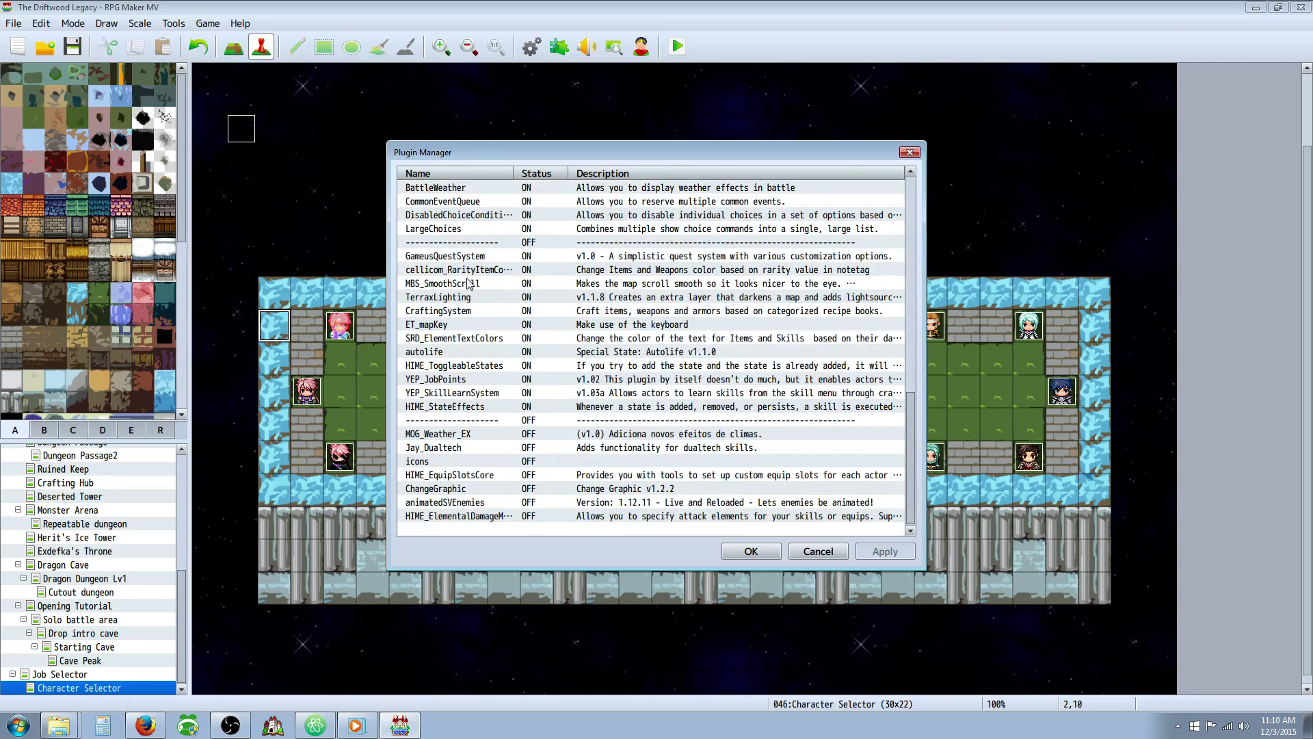
{"action": "scroll", "coordinate": [519, 322], "scroll_direction": "up", "scroll_amount": 2}
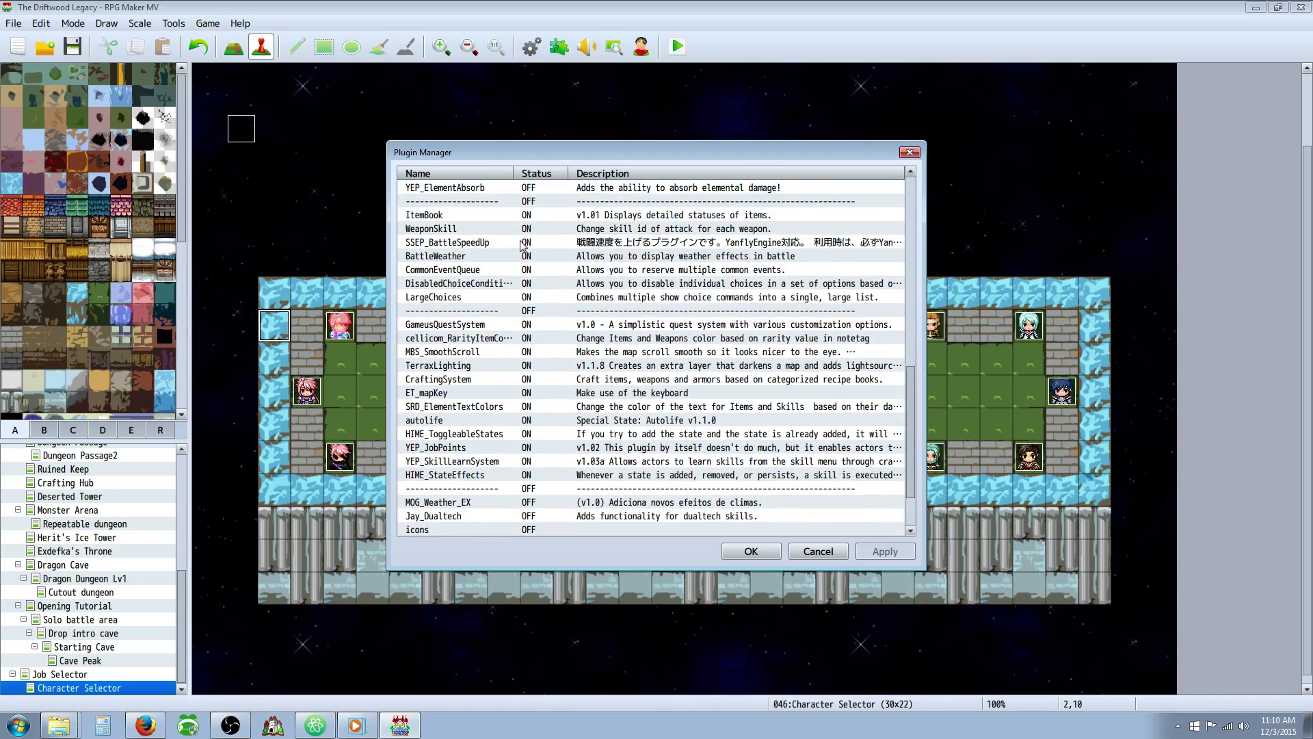
{"action": "scroll", "coordinate": [573, 294], "scroll_direction": "up", "scroll_amount": 8}
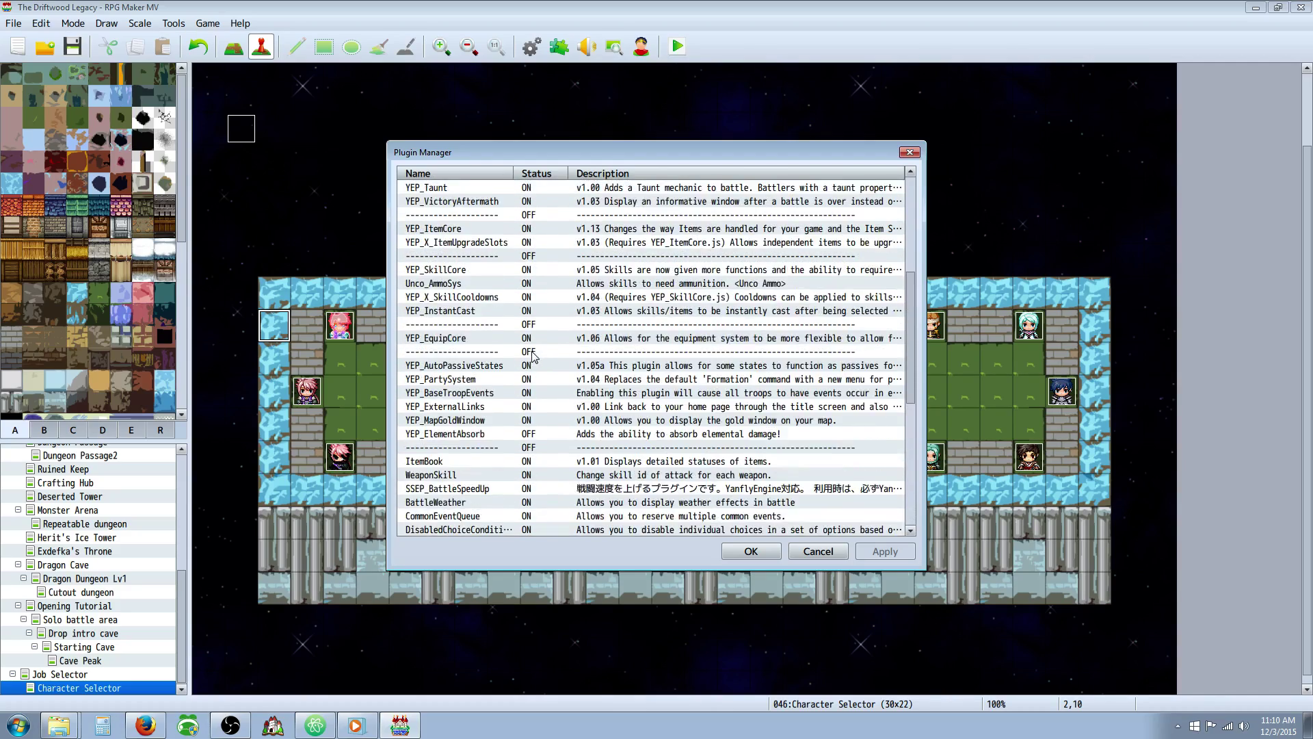
{"action": "scroll", "coordinate": [491, 299], "scroll_direction": "up", "scroll_amount": 3}
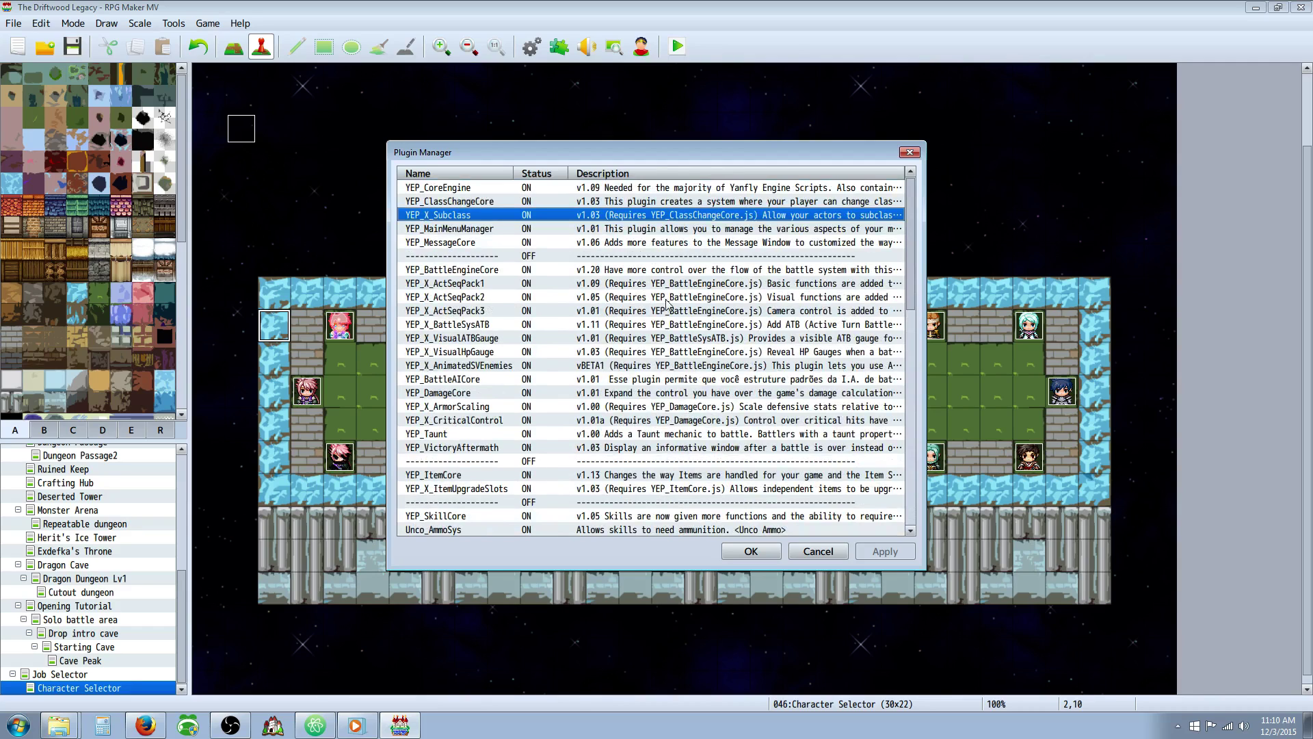
{"action": "scroll", "coordinate": [657, 322], "scroll_direction": "down", "scroll_amount": 4}
{"action": "scroll", "coordinate": [574, 301], "scroll_direction": "up", "scroll_amount": 4}
{"action": "scroll", "coordinate": [573, 299], "scroll_direction": "down", "scroll_amount": 12}
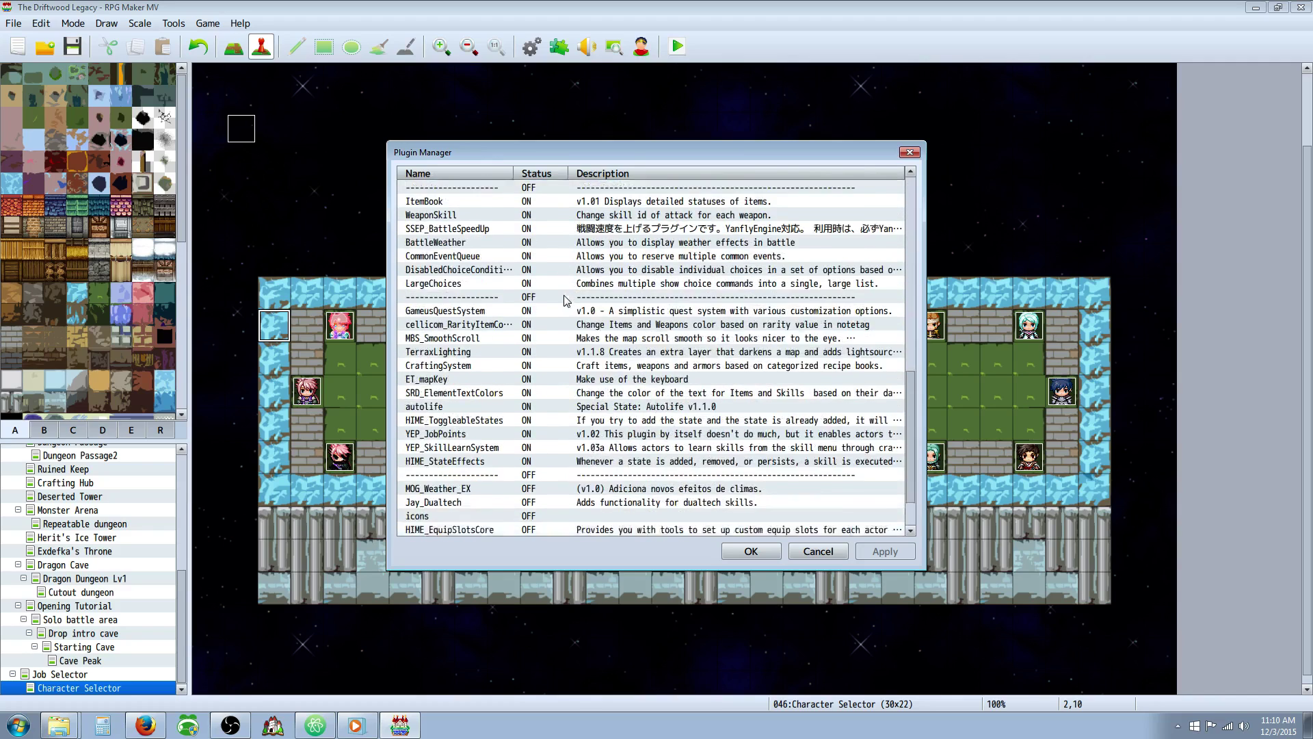
{"action": "scroll", "coordinate": [547, 325], "scroll_direction": "down", "scroll_amount": 2}
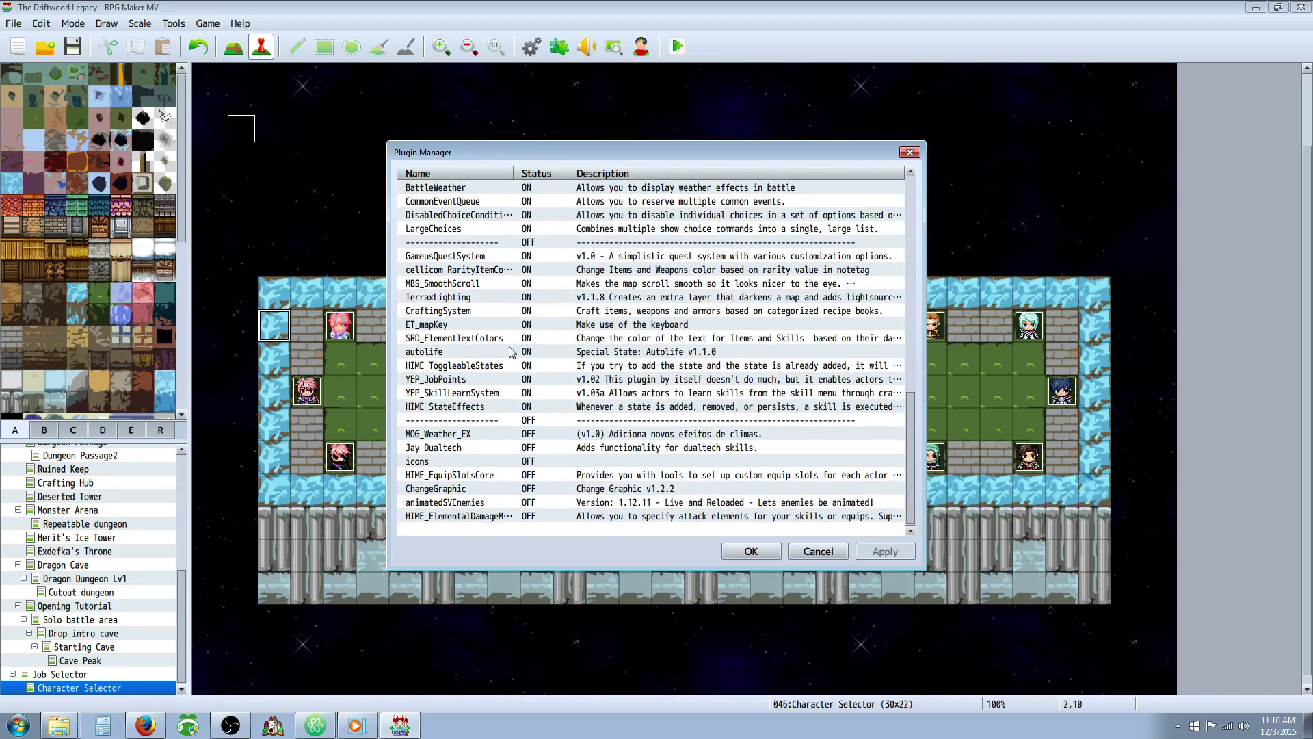
{"action": "left_click", "coordinate": [459, 394]}
{"action": "left_click", "coordinate": [463, 379]}
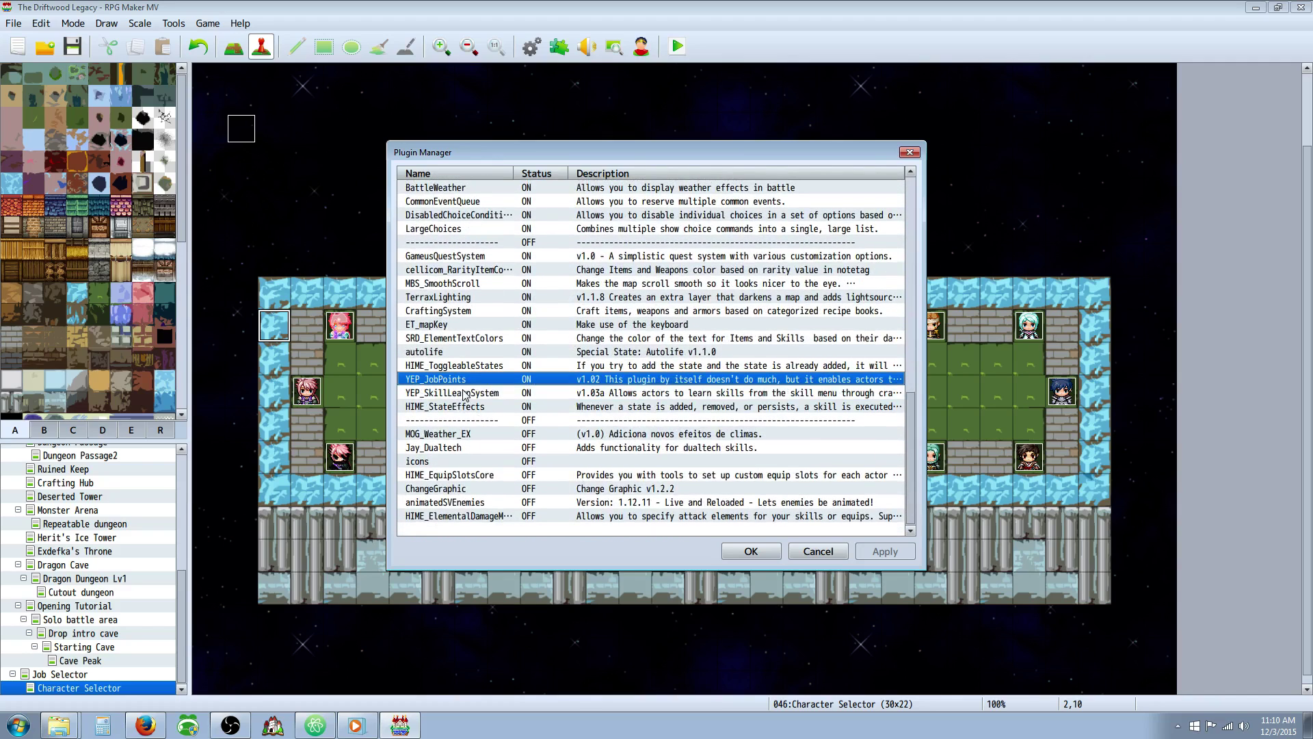
Step: Compare YEP_JobPoints with YEP_SkillLearnSystem again, ending on YEP_SkillLearnSystem's help text
{"action": "scroll", "coordinate": [463, 392], "scroll_direction": "up", "scroll_amount": 10}
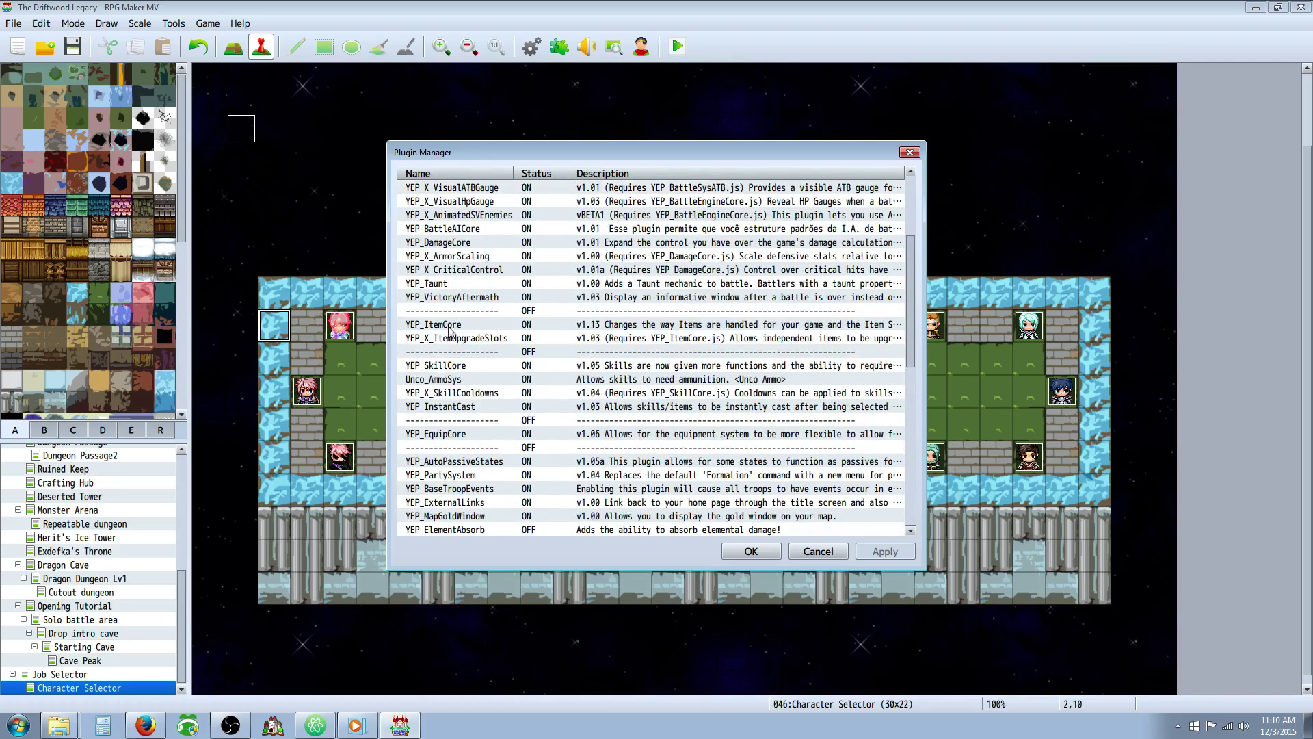
{"action": "scroll", "coordinate": [451, 333], "scroll_direction": "down", "scroll_amount": 10}
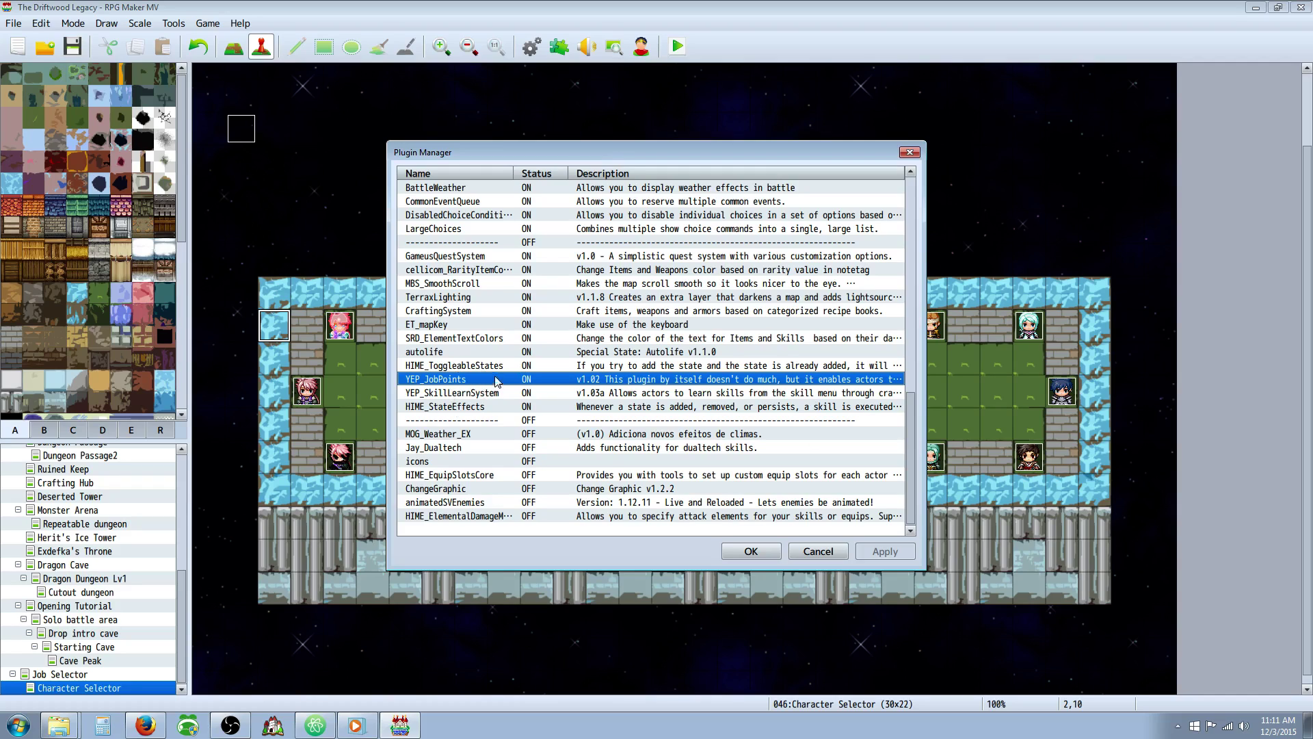
{"action": "left_click", "coordinate": [459, 397]}
{"action": "left_click", "coordinate": [477, 383]}
{"action": "left_click", "coordinate": [485, 394]}
Step: Read YEP_SkillLearnSystem's help, focusing on the ShowLearnSkill and HideLearnSkill plugin commands
{"action": "left_click", "coordinate": [480, 382]}
{"action": "double_click", "coordinate": [482, 394]}
{"action": "left_click", "coordinate": [746, 265]}
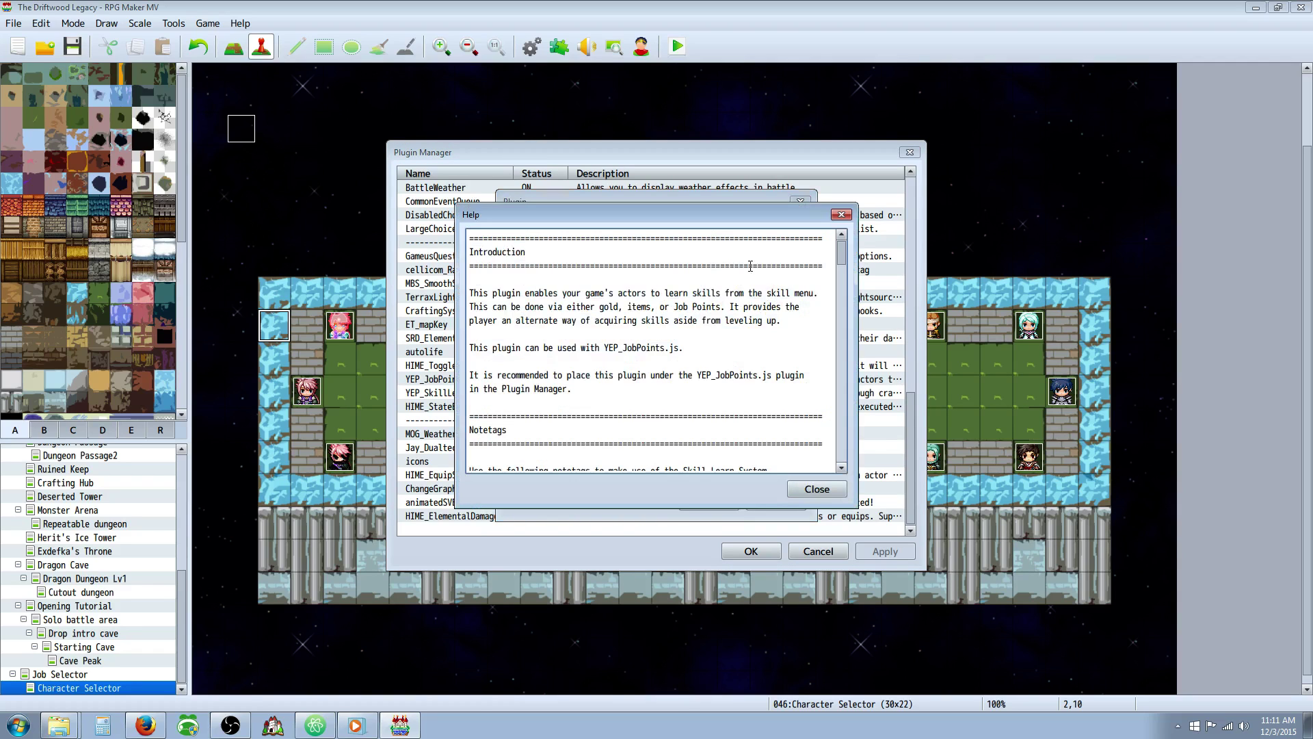
{"action": "left_click_drag", "start_coordinate": [844, 257], "coordinate": [850, 429]}
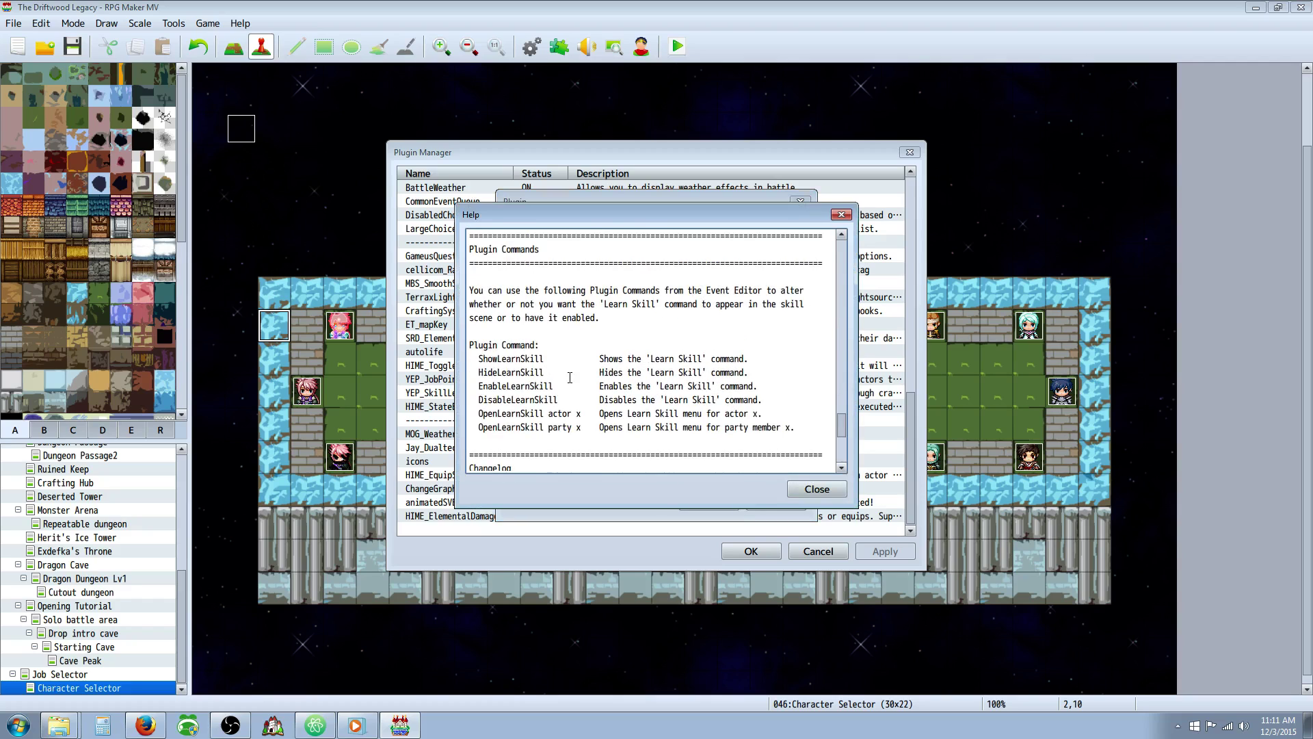
{"action": "left_click_drag", "start_coordinate": [481, 354], "coordinate": [580, 426]}
{"action": "left_click", "coordinate": [591, 423]}
{"action": "left_click_drag", "start_coordinate": [494, 357], "coordinate": [547, 381]}
{"action": "left_click", "coordinate": [533, 386]}
{"action": "left_click", "coordinate": [805, 490]}
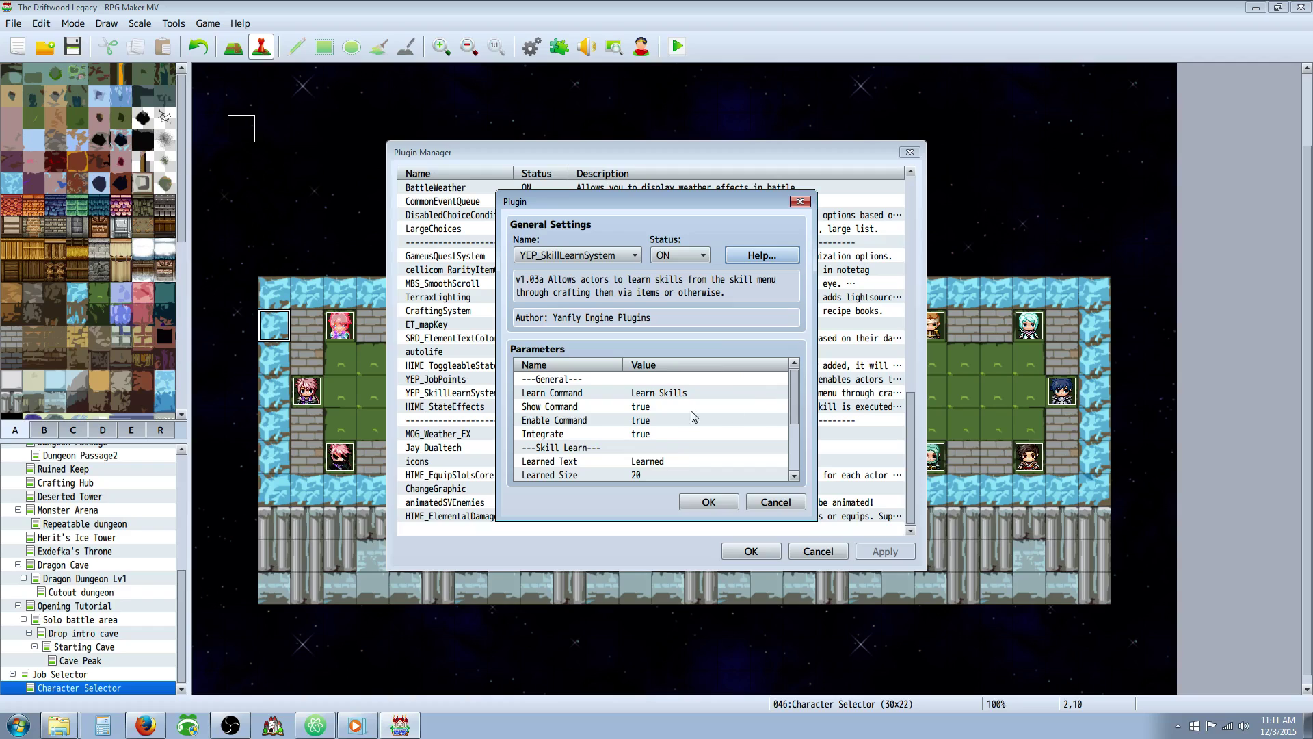
Step: Check the Integrate and Enable Command parameters, recheck ShowLearnSkill in the help, then close the Plugin Manager
{"action": "left_click", "coordinate": [671, 433]}
{"action": "left_click", "coordinate": [651, 421]}
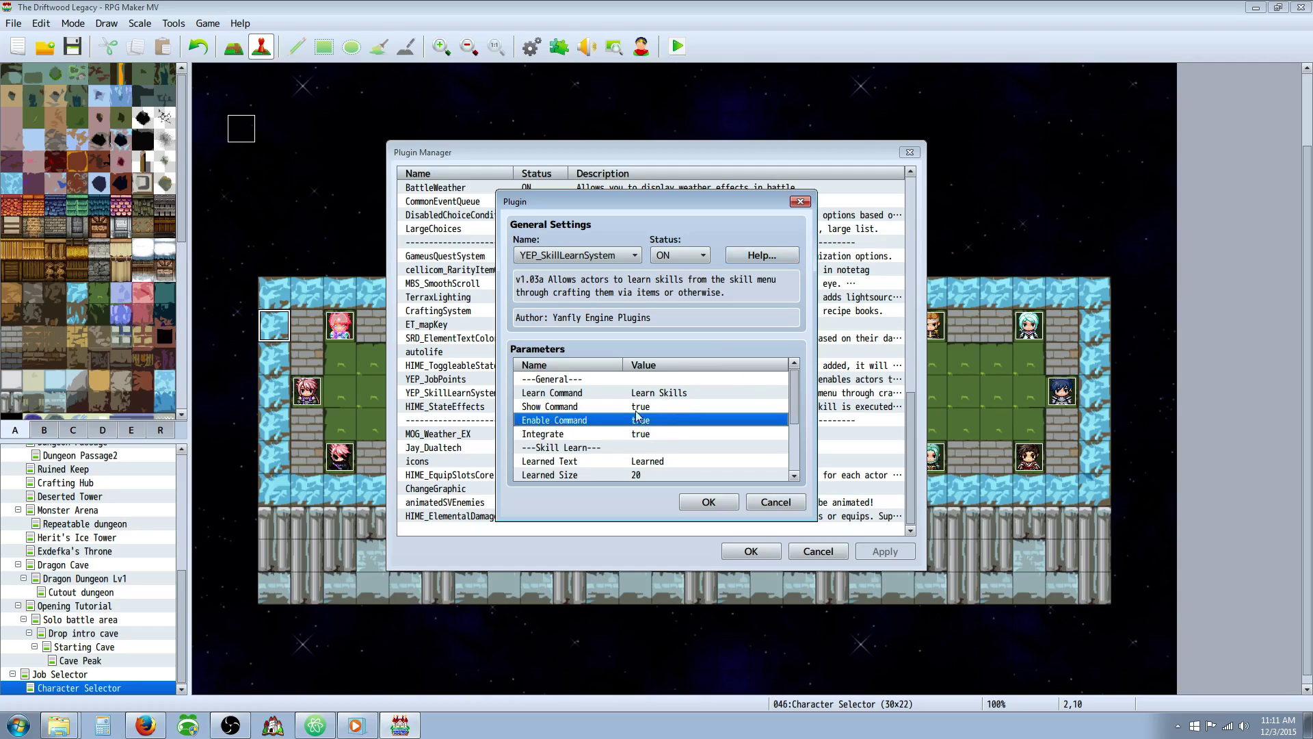
{"action": "left_click", "coordinate": [702, 502]}
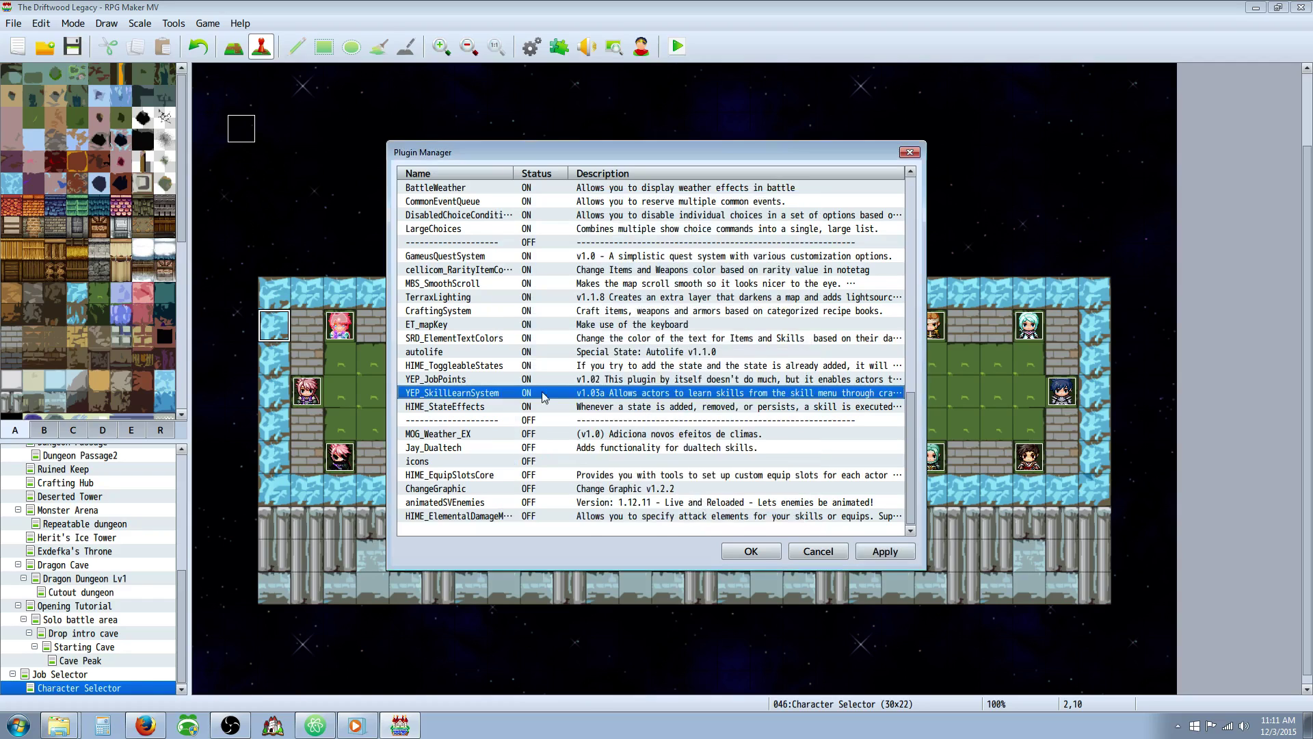
{"action": "double_click", "coordinate": [496, 393]}
{"action": "left_click", "coordinate": [766, 258]}
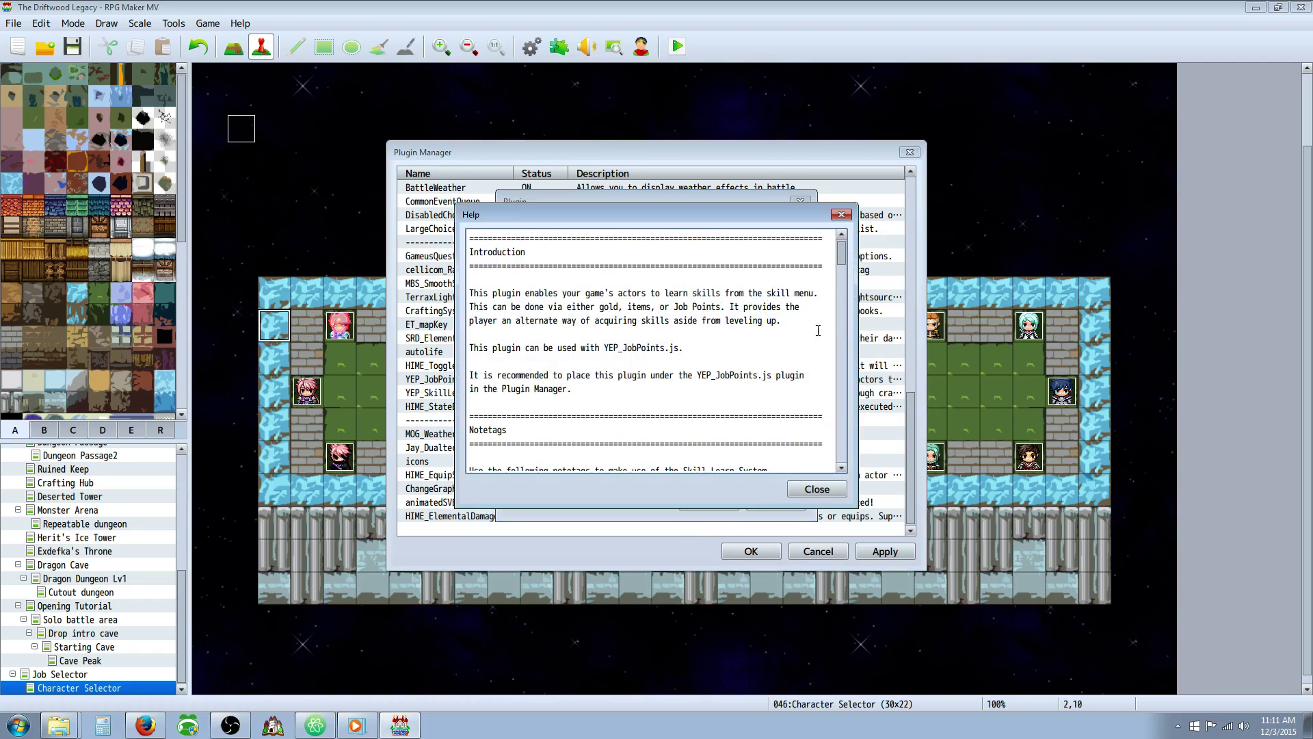
{"action": "left_click_drag", "start_coordinate": [842, 254], "coordinate": [834, 438]}
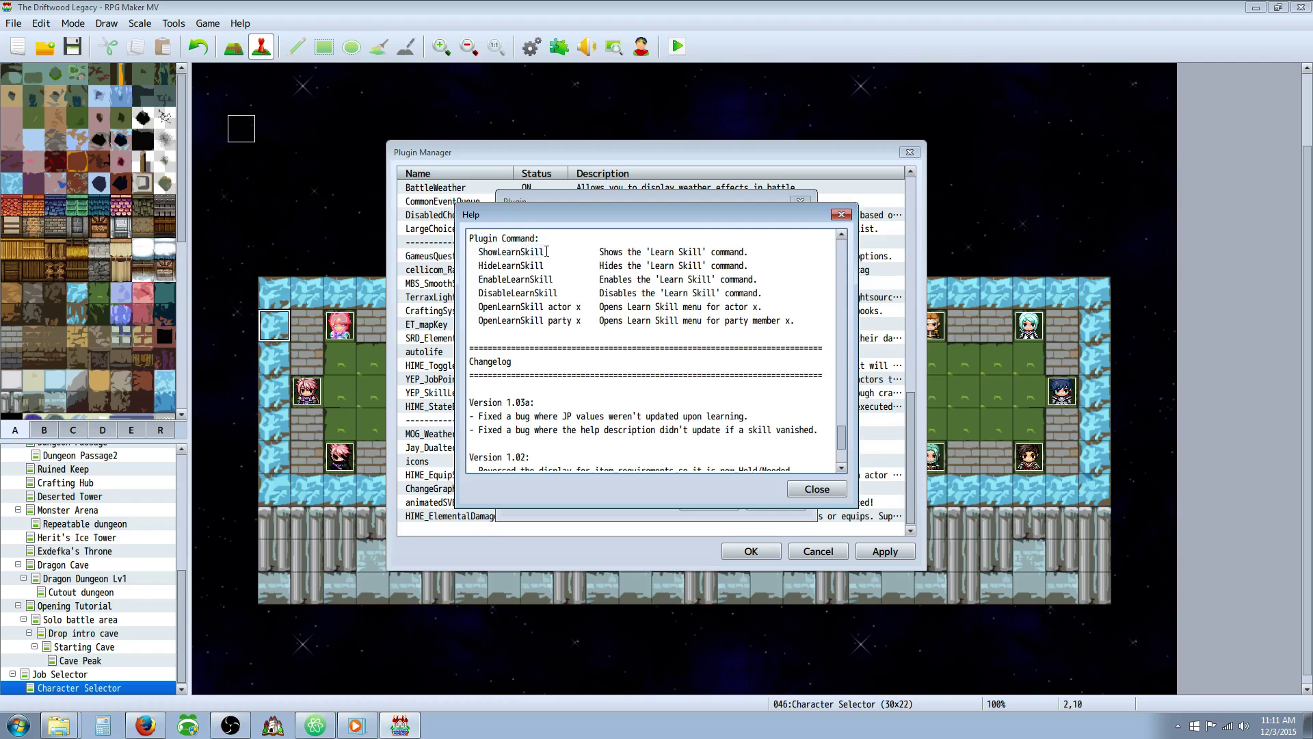
{"action": "left_click_drag", "start_coordinate": [545, 252], "coordinate": [488, 267]}
{"action": "left_click", "coordinate": [817, 488]}
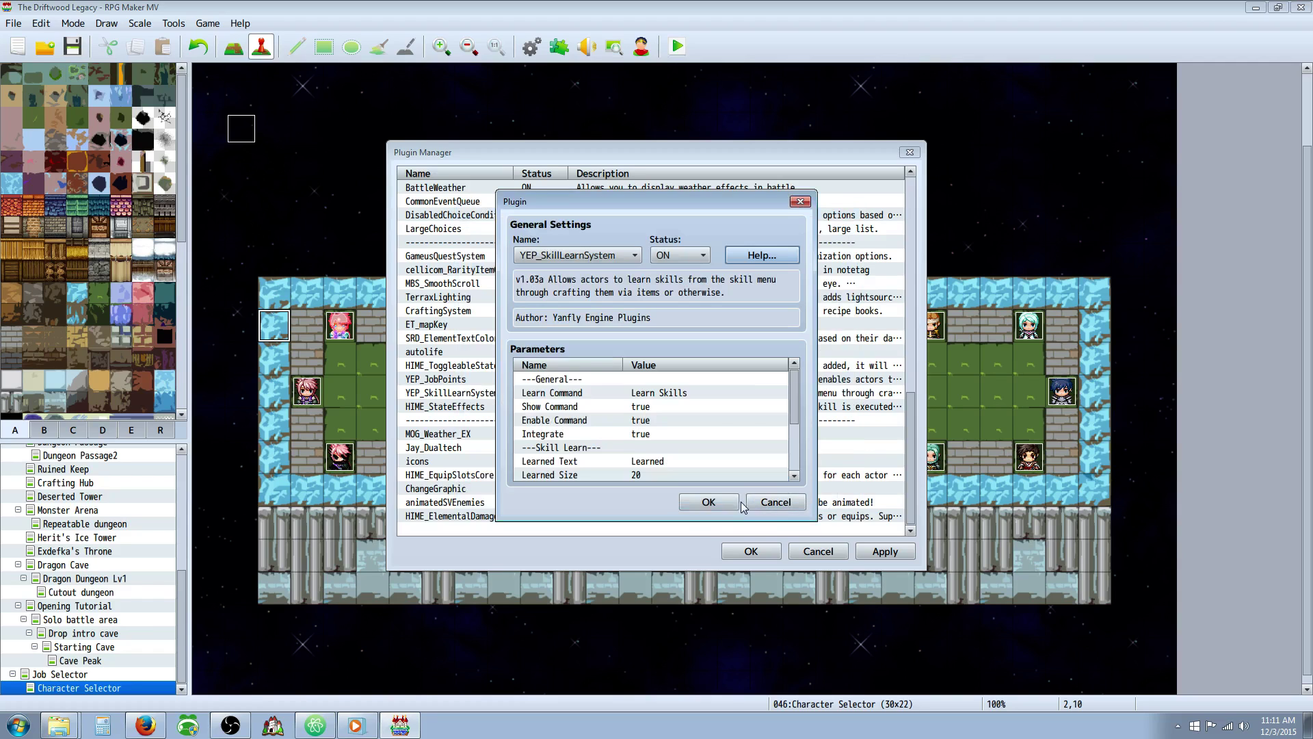
{"action": "left_click", "coordinate": [709, 506]}
{"action": "left_click", "coordinate": [751, 552]}
Step: Create event EV020 on the floor tile holding Plugin Command: ShowLearnSkill
{"action": "right_click", "coordinate": [445, 388]}
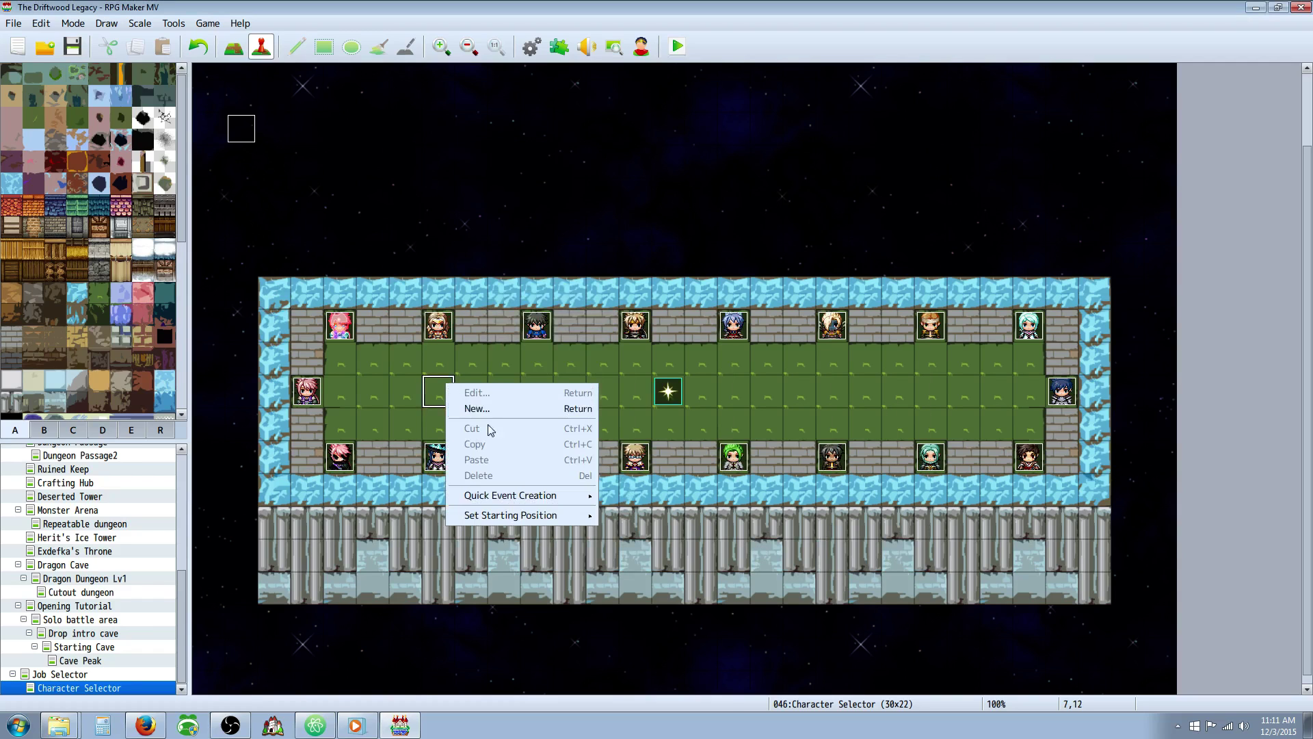
{"action": "left_click", "coordinate": [584, 410]}
{"action": "double_click", "coordinate": [630, 216]}
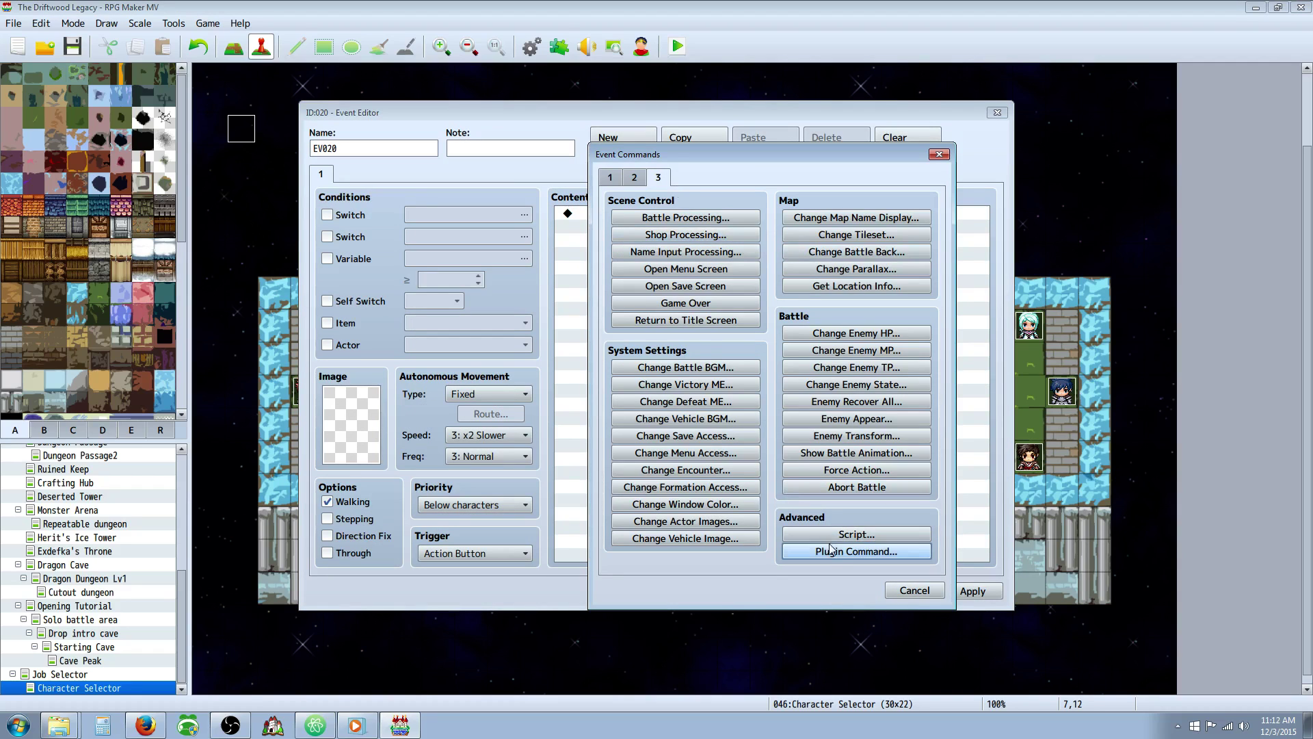
{"action": "key", "text": "Return"}
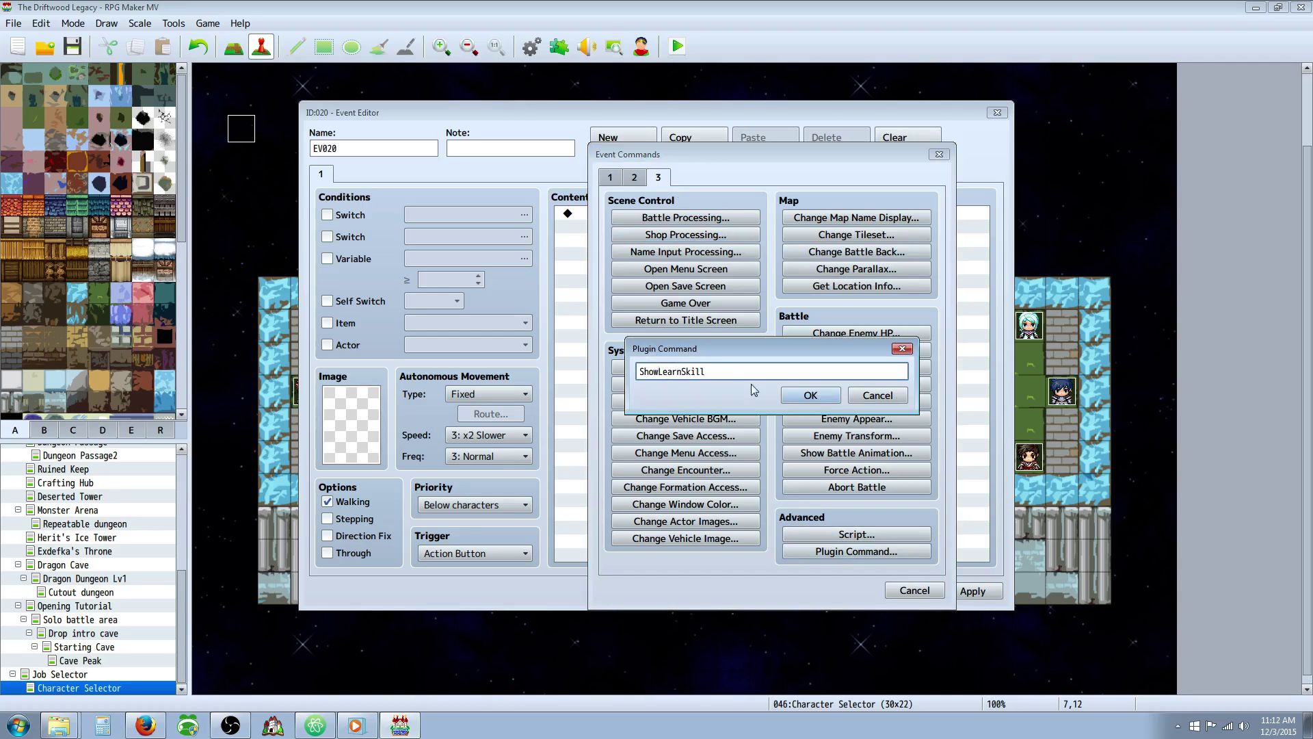
{"action": "left_click", "coordinate": [806, 396]}
{"action": "left_click", "coordinate": [718, 215]}
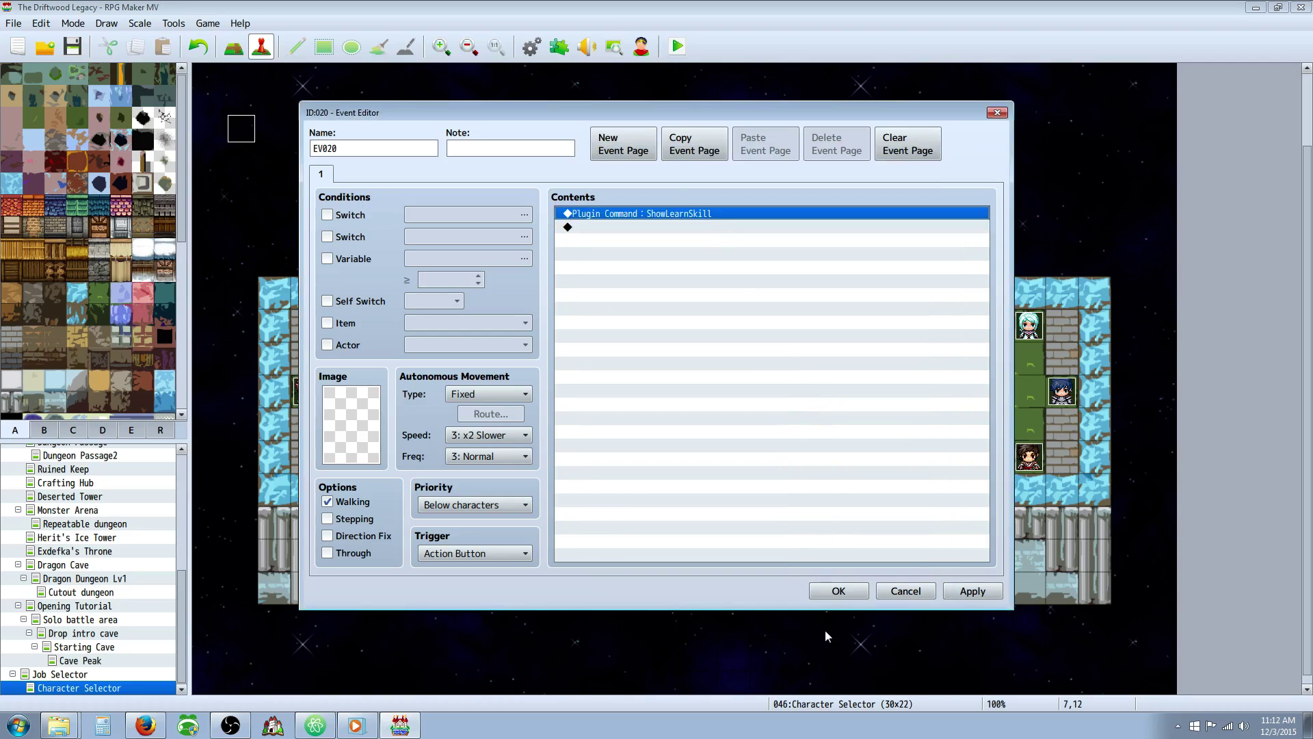
{"action": "left_click", "coordinate": [838, 591]}
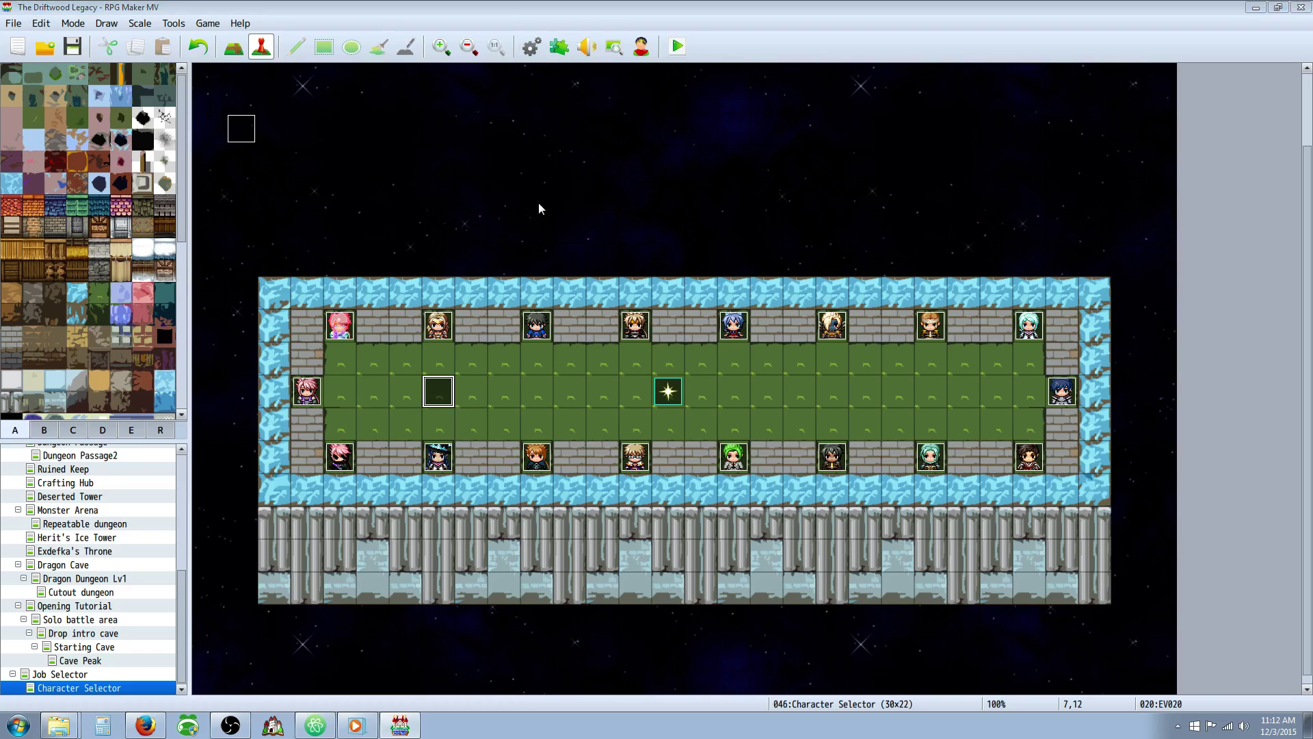
{"action": "key", "text": "F9"}
{"action": "left_click", "coordinate": [884, 591]}
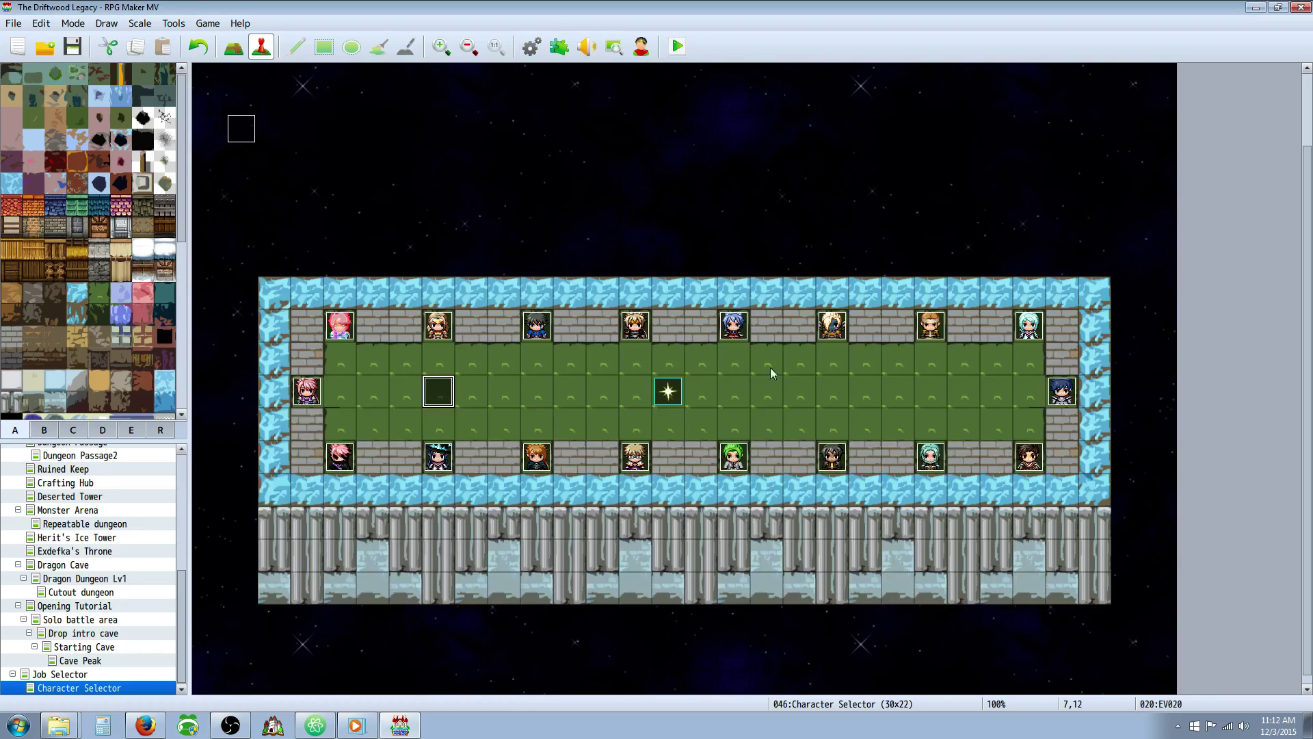
{"action": "left_click", "coordinate": [558, 47]}
{"action": "scroll", "coordinate": [503, 398], "scroll_direction": "down", "scroll_amount": 8}
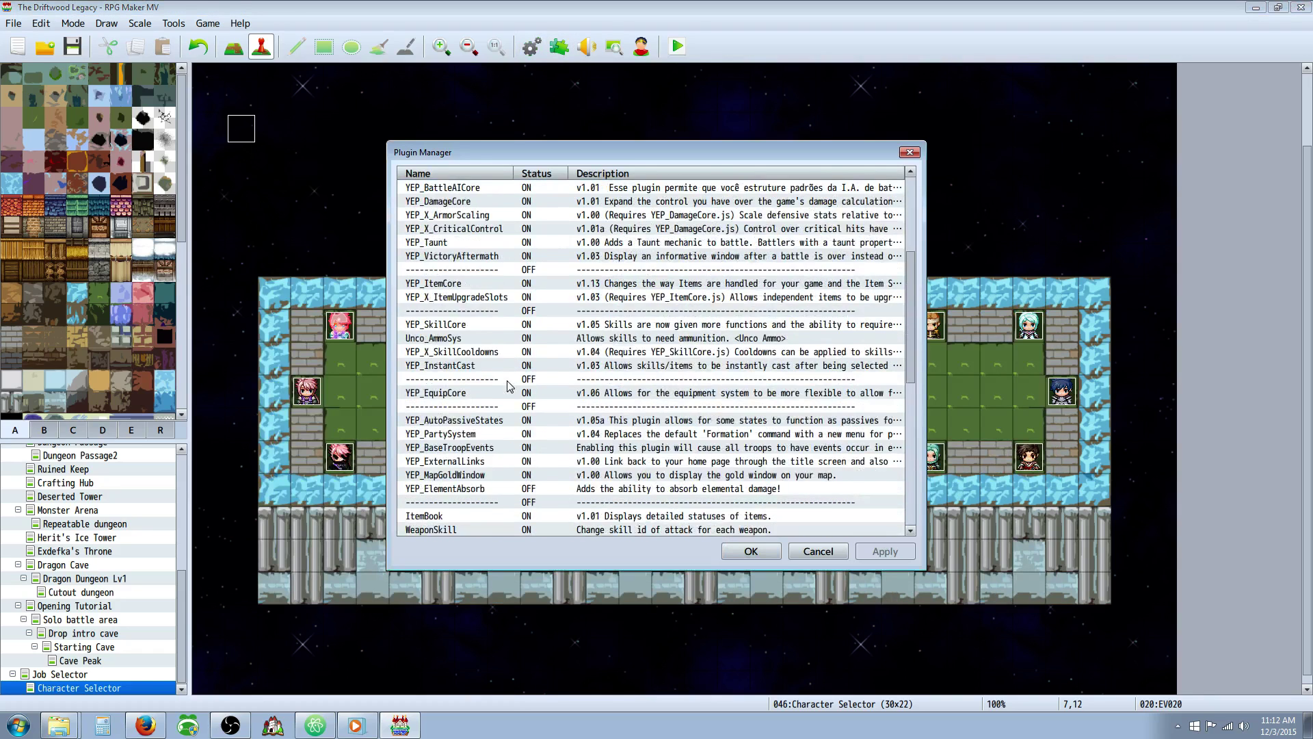
{"action": "scroll", "coordinate": [460, 399], "scroll_direction": "down", "scroll_amount": 2}
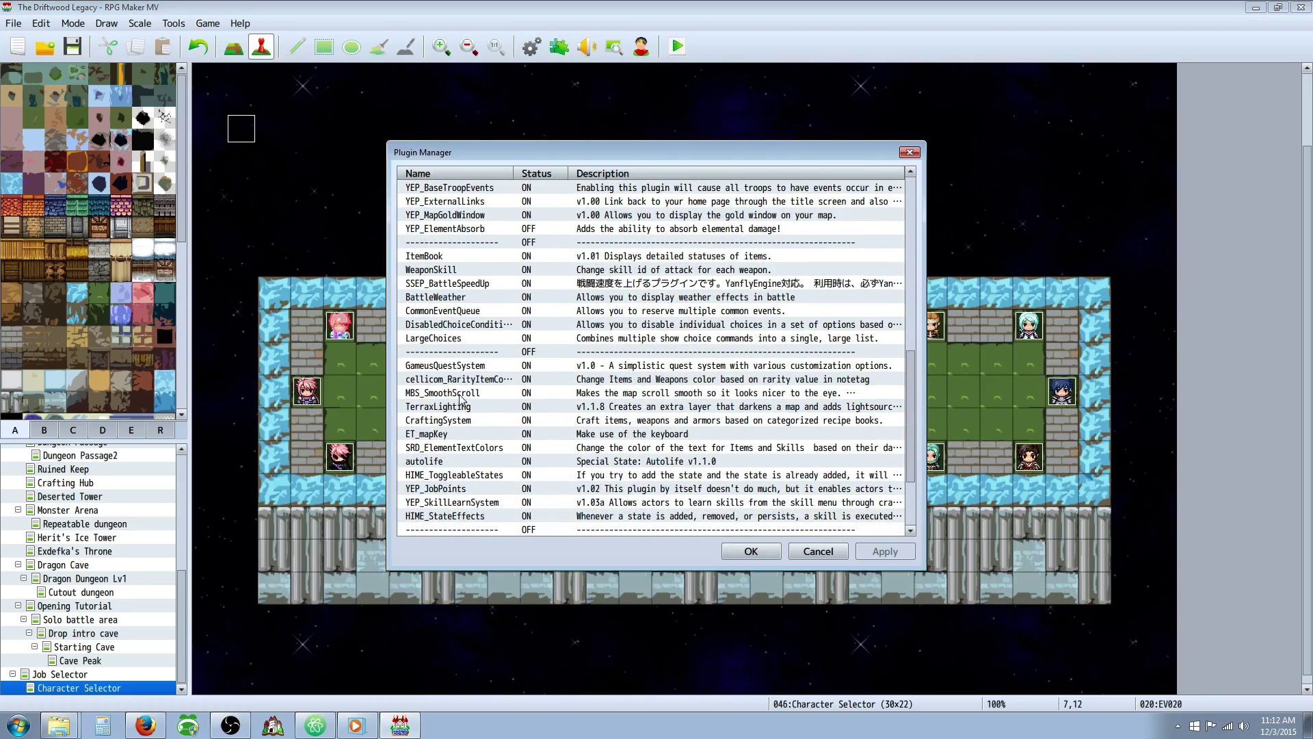
{"action": "left_click", "coordinate": [462, 297]}
{"action": "scroll", "coordinate": [476, 337], "scroll_direction": "down", "scroll_amount": 3}
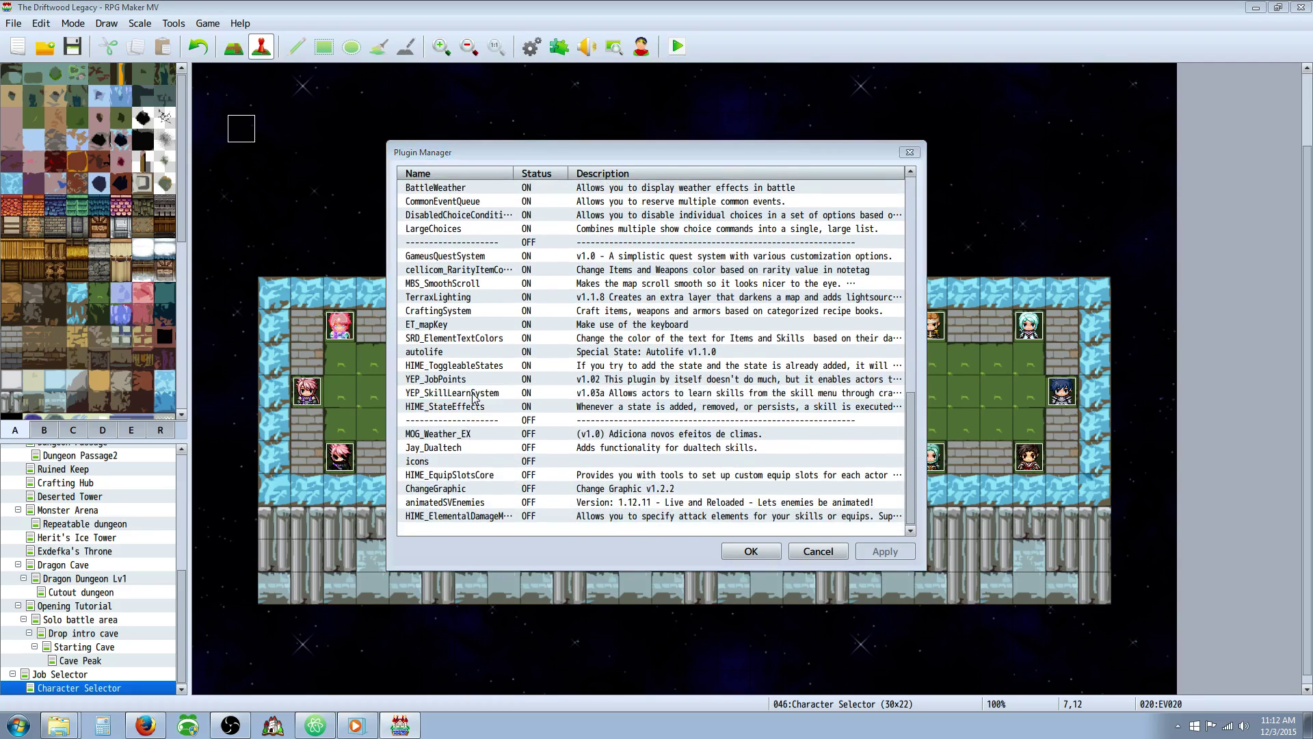
{"action": "double_click", "coordinate": [451, 391]}
{"action": "left_click", "coordinate": [772, 264]}
{"action": "left_click_drag", "start_coordinate": [845, 269], "coordinate": [838, 433]}
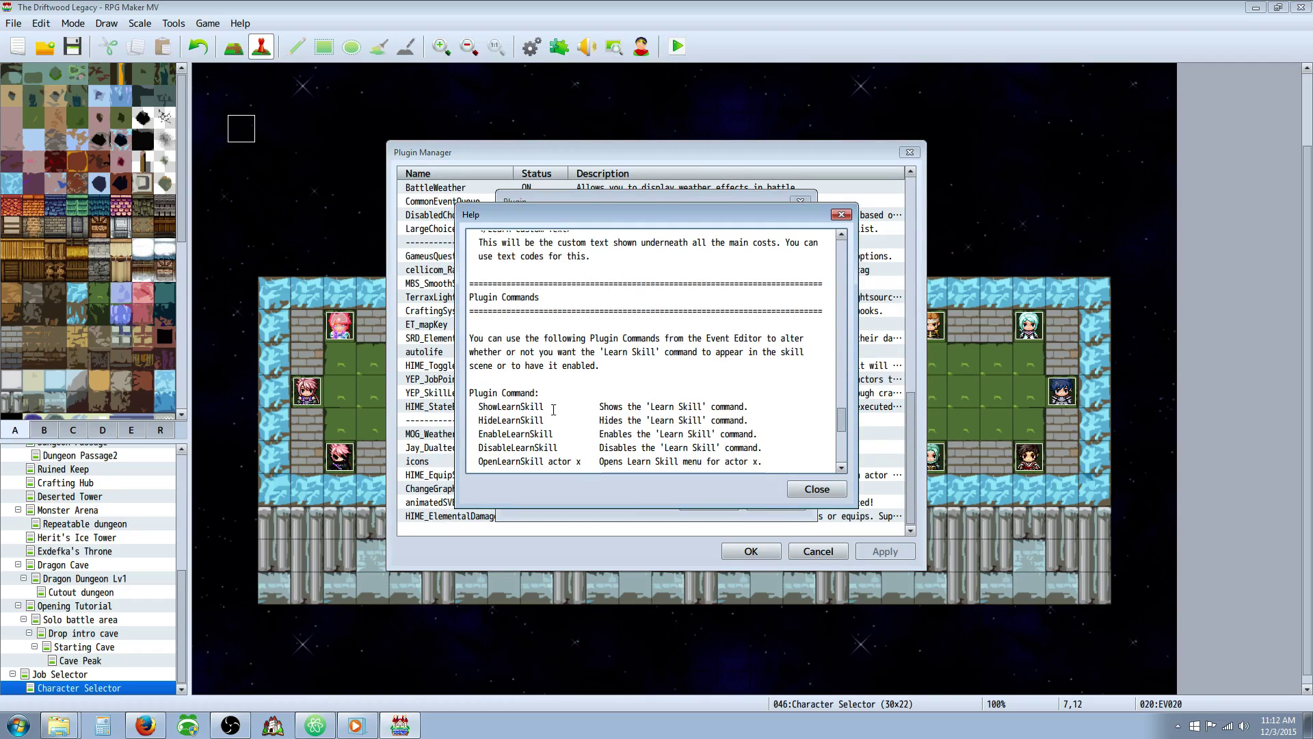
{"action": "double_click", "coordinate": [510, 406]}
{"action": "left_click", "coordinate": [519, 406]}
{"action": "scroll", "coordinate": [593, 362], "scroll_direction": "up", "scroll_amount": 4}
{"action": "scroll", "coordinate": [594, 362], "scroll_direction": "up", "scroll_amount": 10}
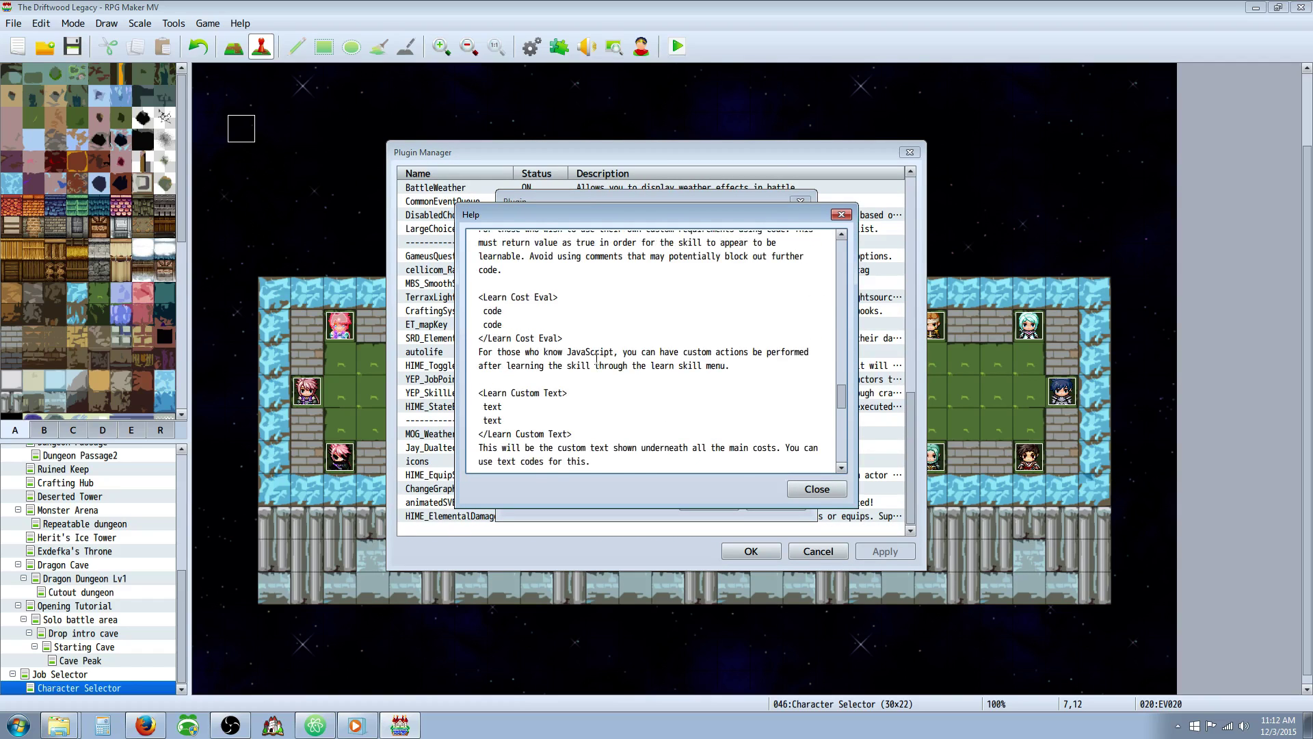
{"action": "scroll", "coordinate": [600, 354], "scroll_direction": "up", "scroll_amount": 7}
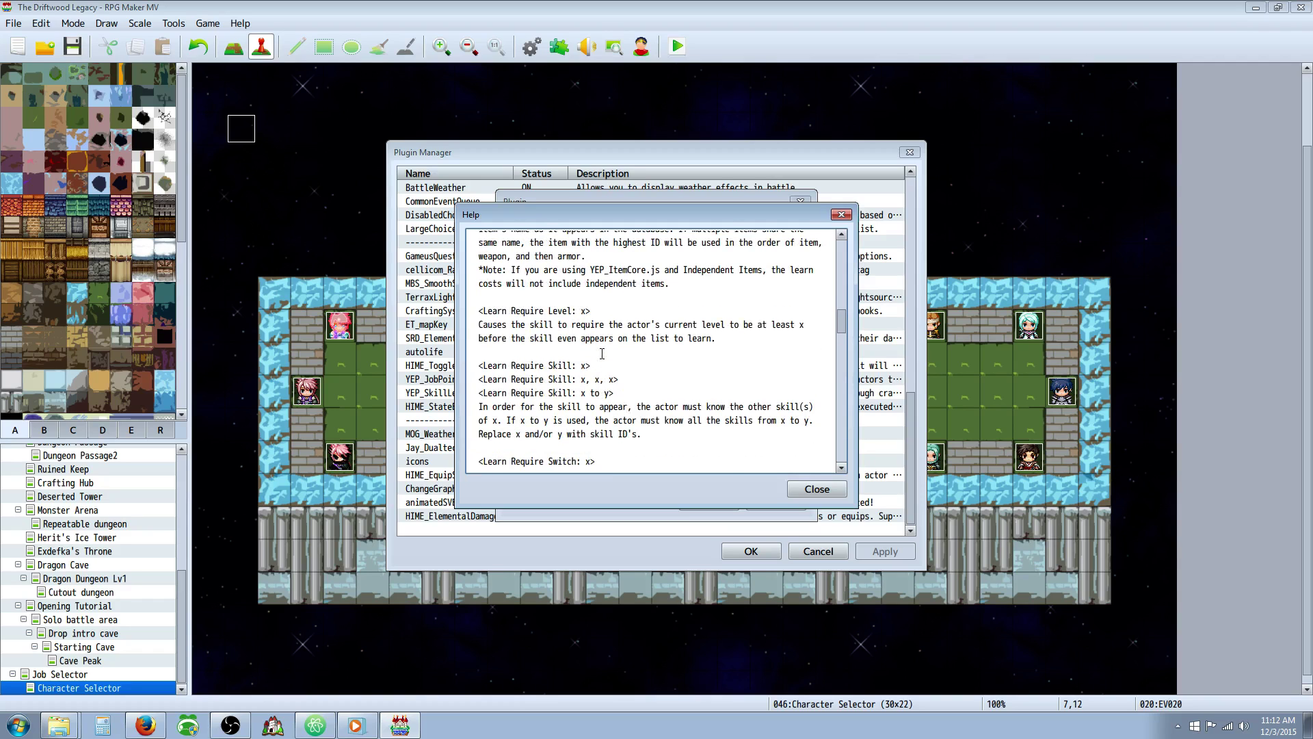
{"action": "scroll", "coordinate": [600, 353], "scroll_direction": "up", "scroll_amount": 8}
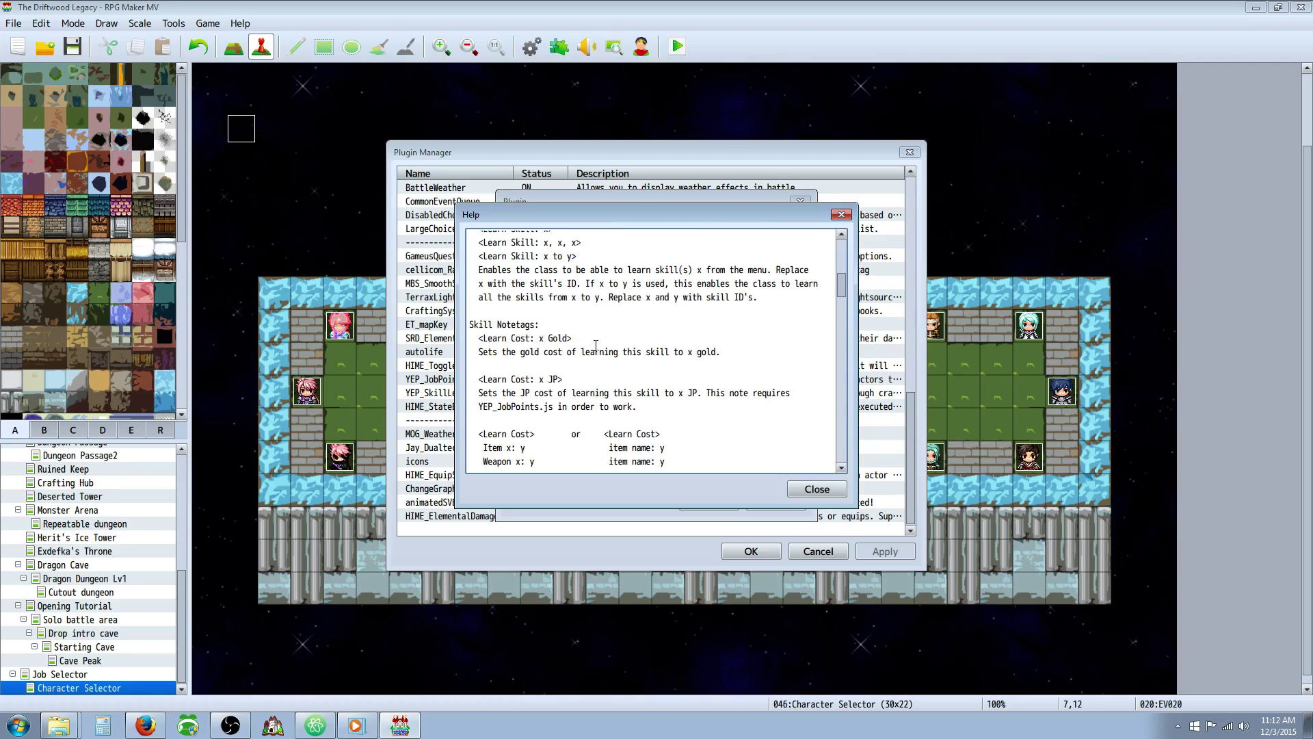
{"action": "scroll", "coordinate": [596, 346], "scroll_direction": "up", "scroll_amount": 5}
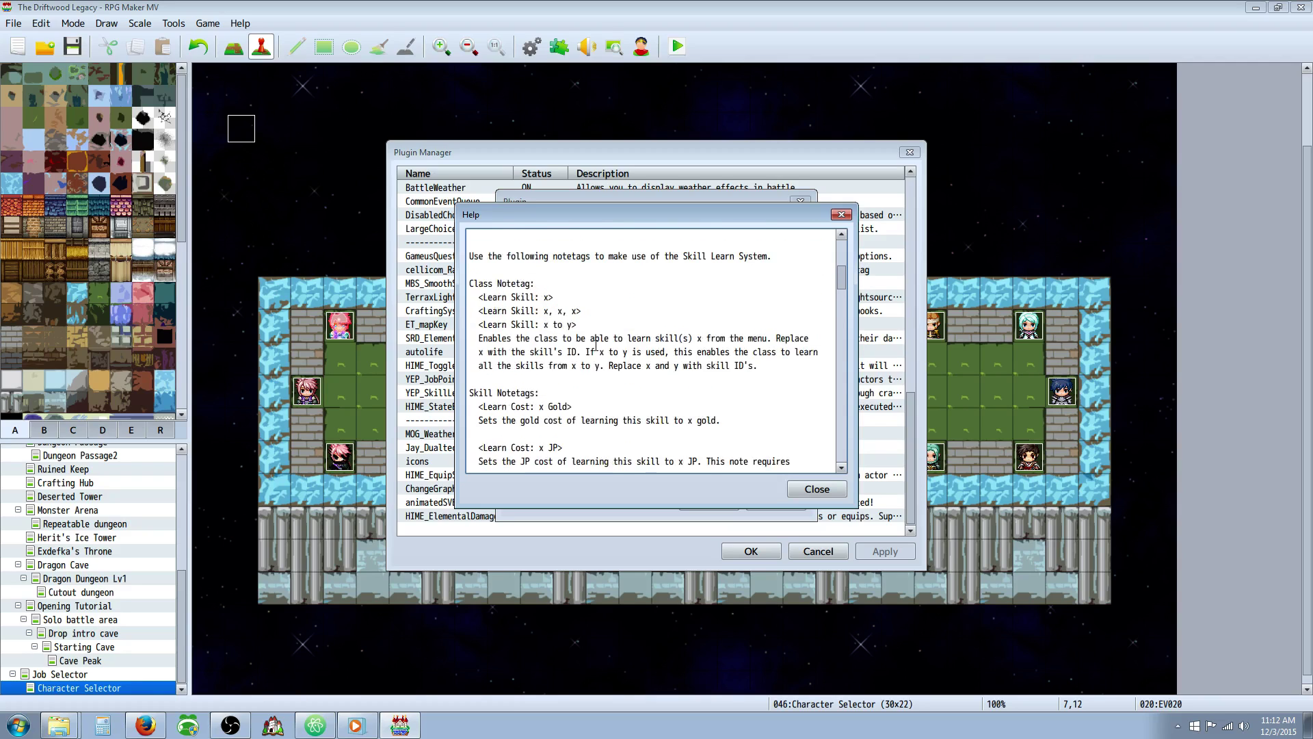
{"action": "scroll", "coordinate": [538, 359], "scroll_direction": "up", "scroll_amount": 5}
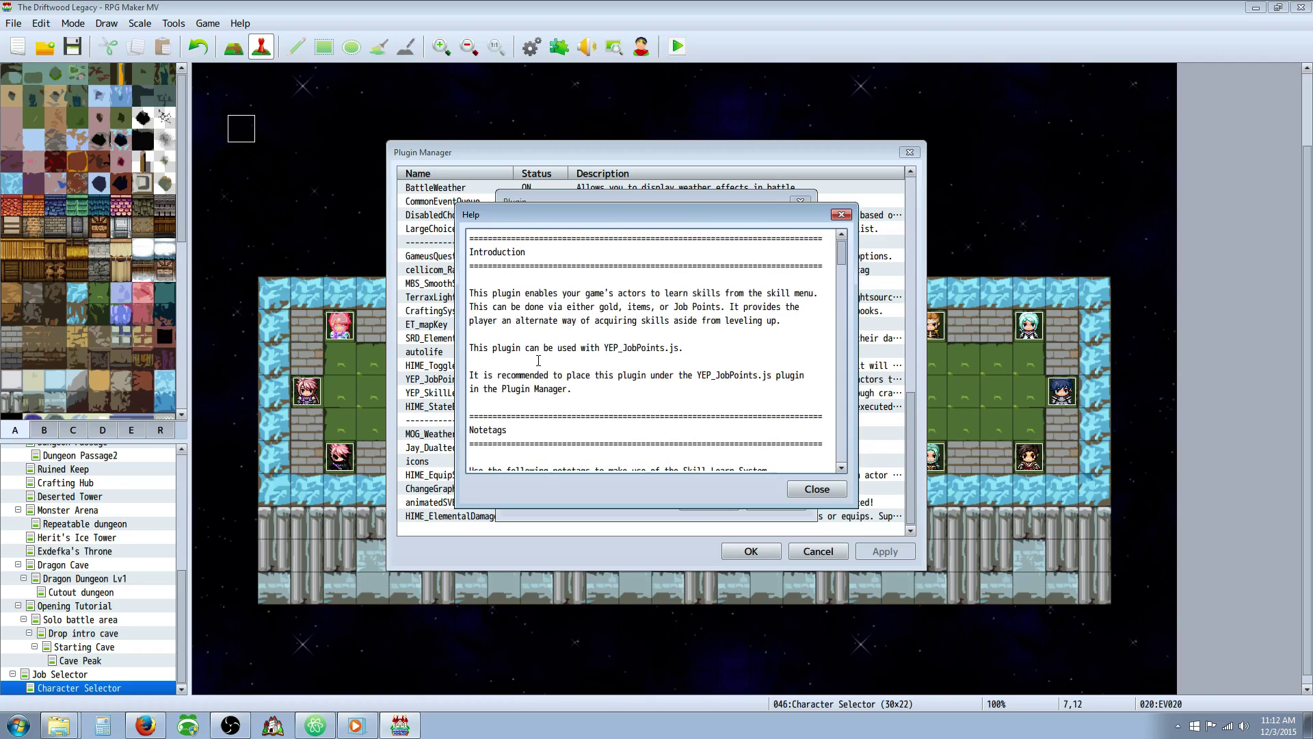
{"action": "scroll", "coordinate": [545, 360], "scroll_direction": "down", "scroll_amount": 18}
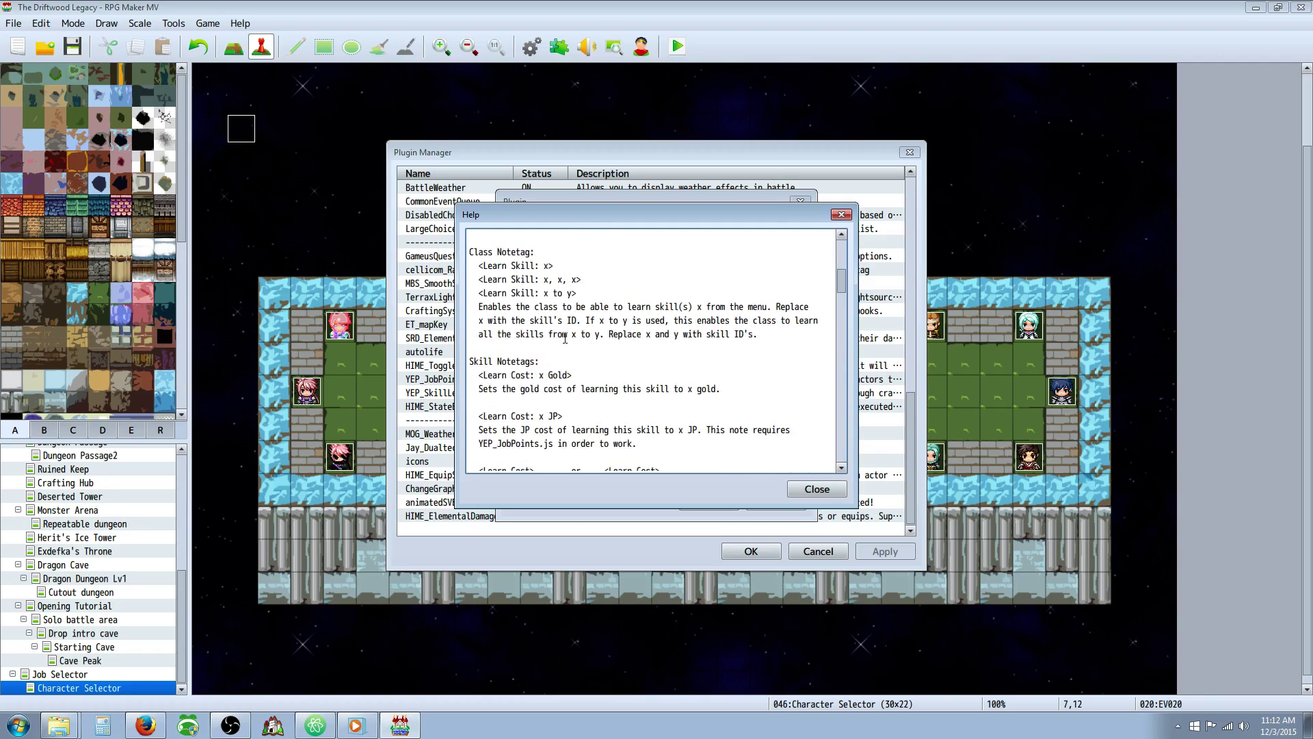
{"action": "scroll", "coordinate": [617, 327], "scroll_direction": "down", "scroll_amount": 5}
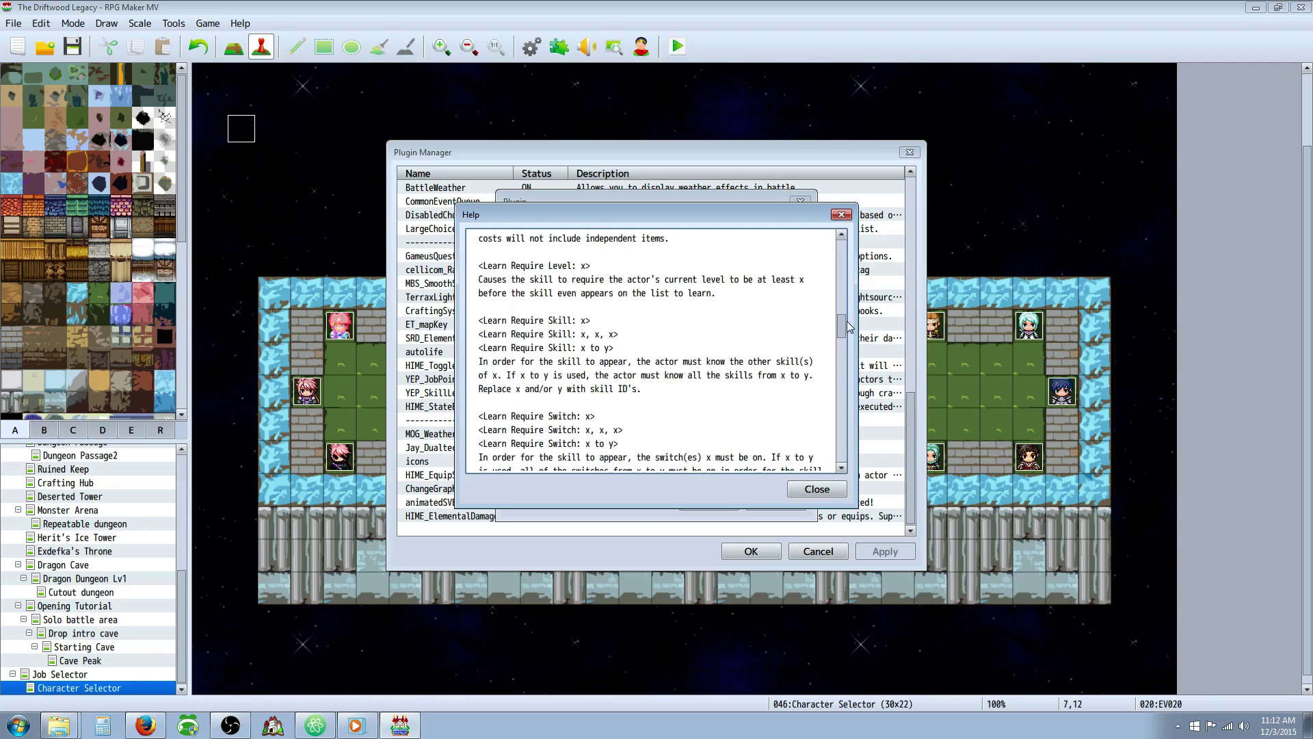
{"action": "left_click_drag", "start_coordinate": [845, 326], "coordinate": [842, 354]}
{"action": "scroll", "coordinate": [602, 402], "scroll_direction": "up", "scroll_amount": 10}
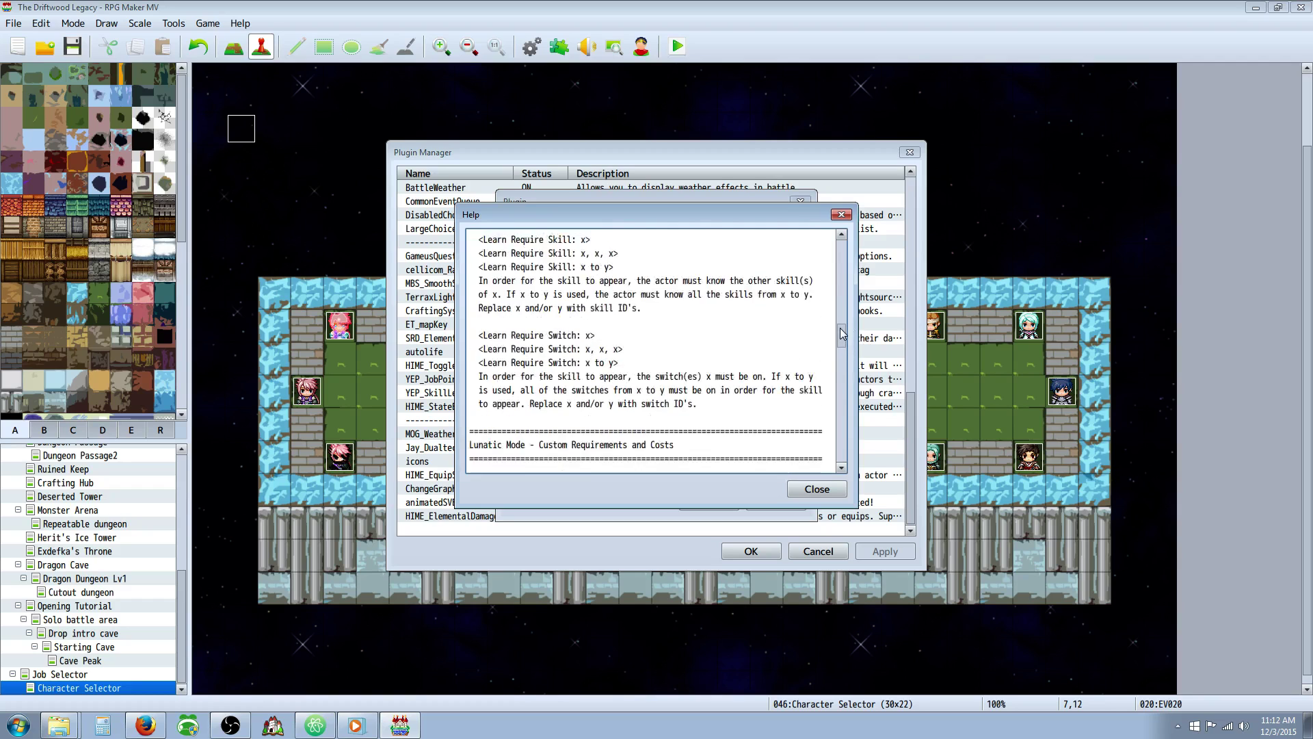
{"action": "scroll", "coordinate": [603, 402], "scroll_direction": "up", "scroll_amount": 3}
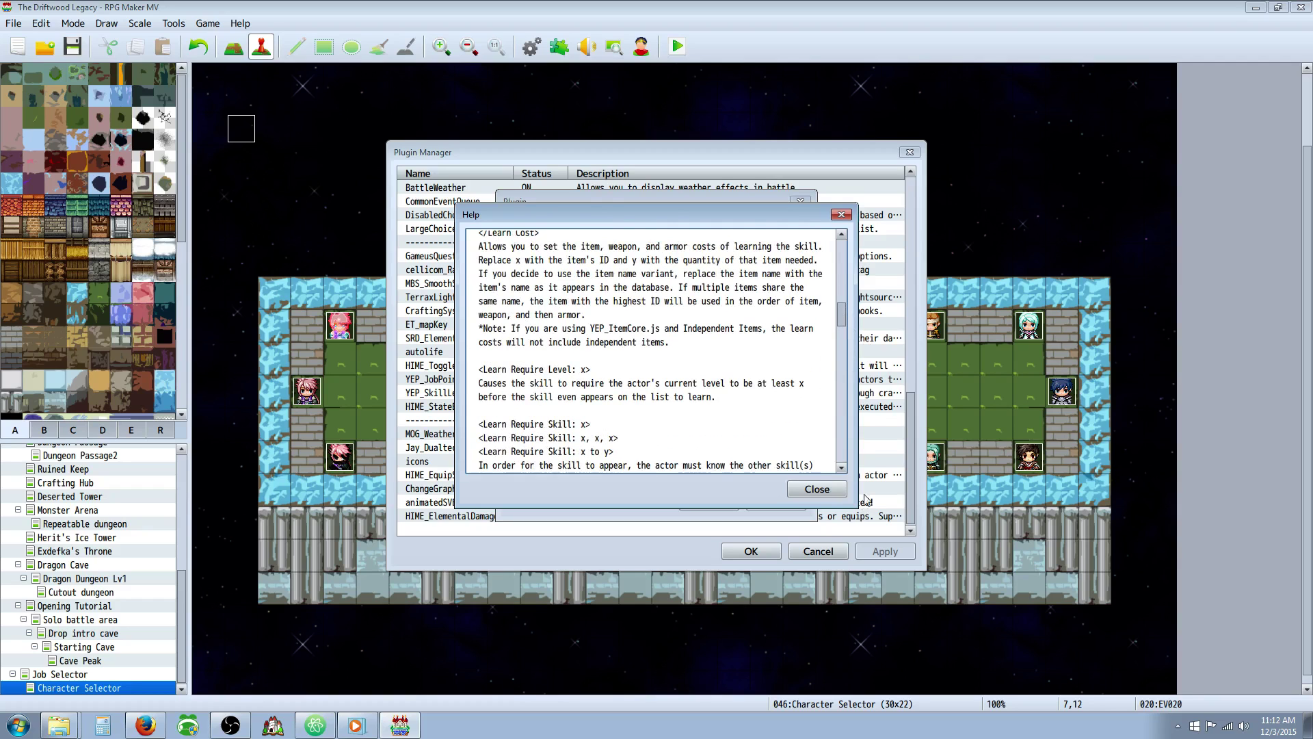
{"action": "left_click", "coordinate": [816, 489]}
{"action": "left_click", "coordinate": [712, 504]}
{"action": "left_click", "coordinate": [753, 549]}
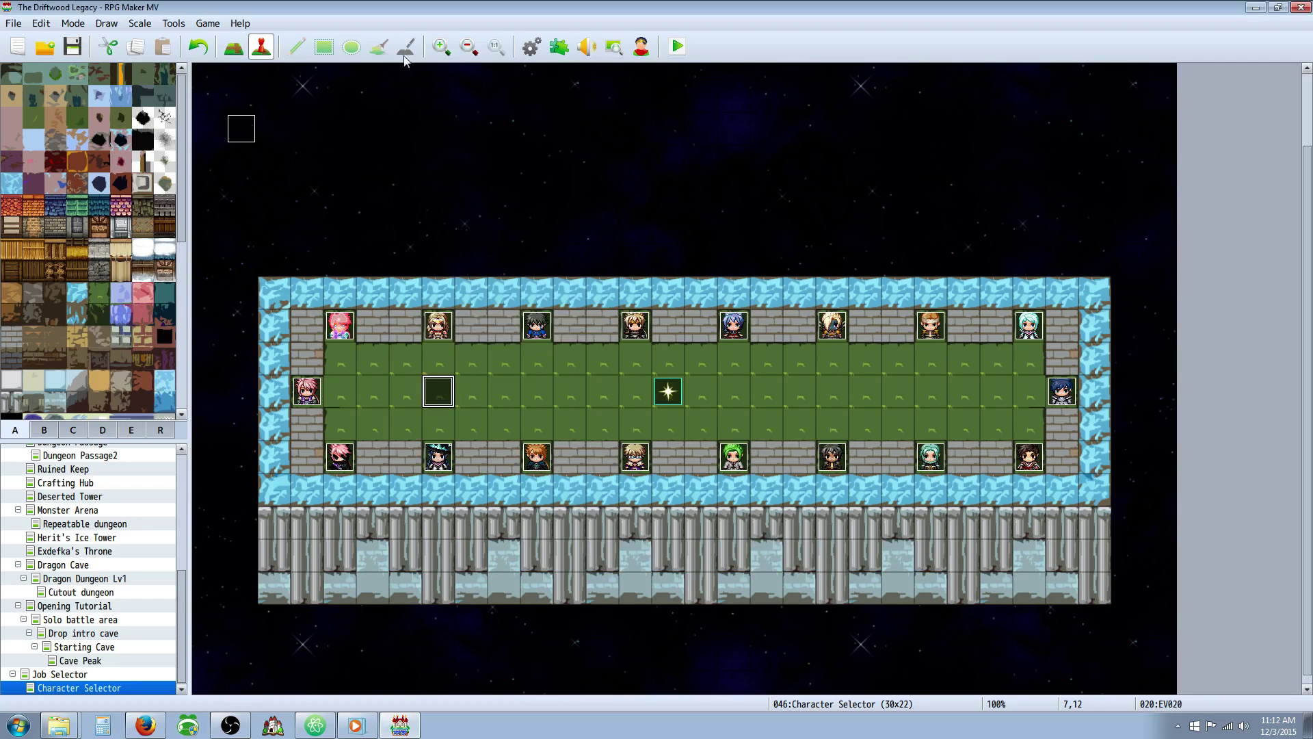
Step: Open the Heal skill in the database and correct its Learn Cost note from jp to JP
{"action": "left_click", "coordinate": [531, 47]}
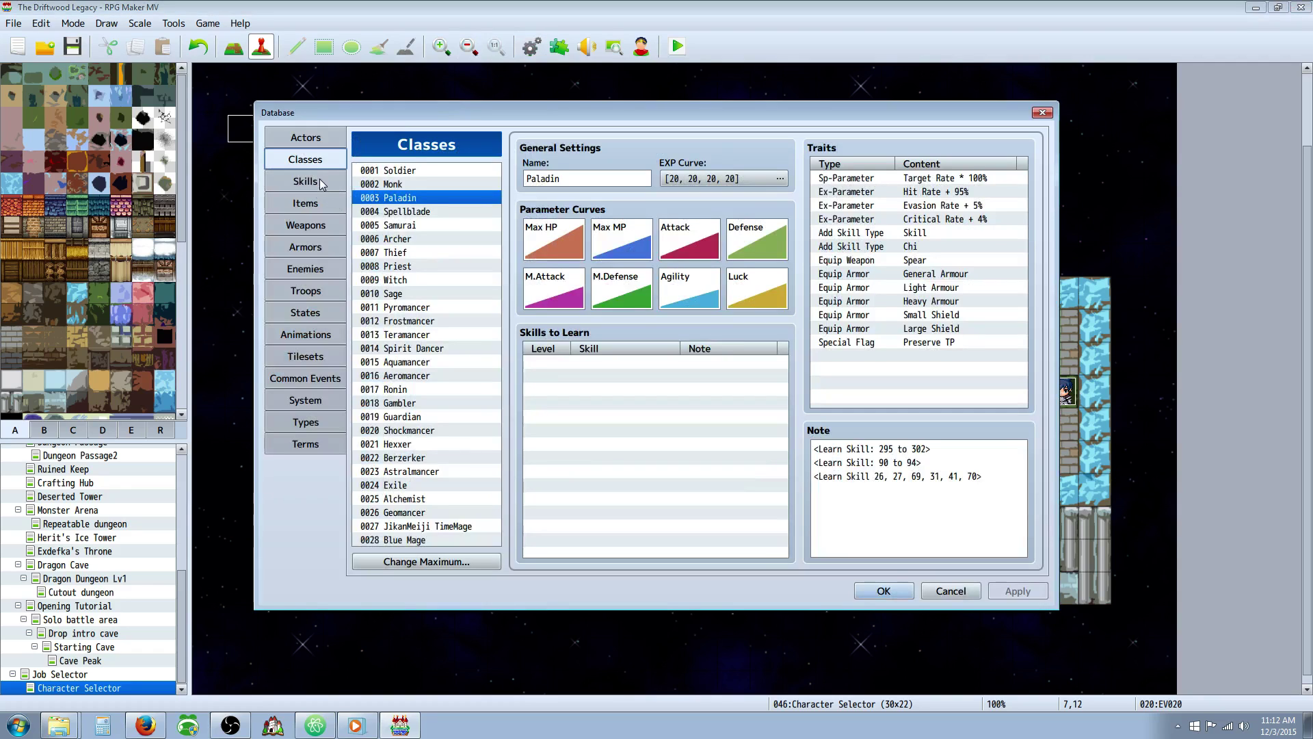
{"action": "left_click", "coordinate": [319, 178]}
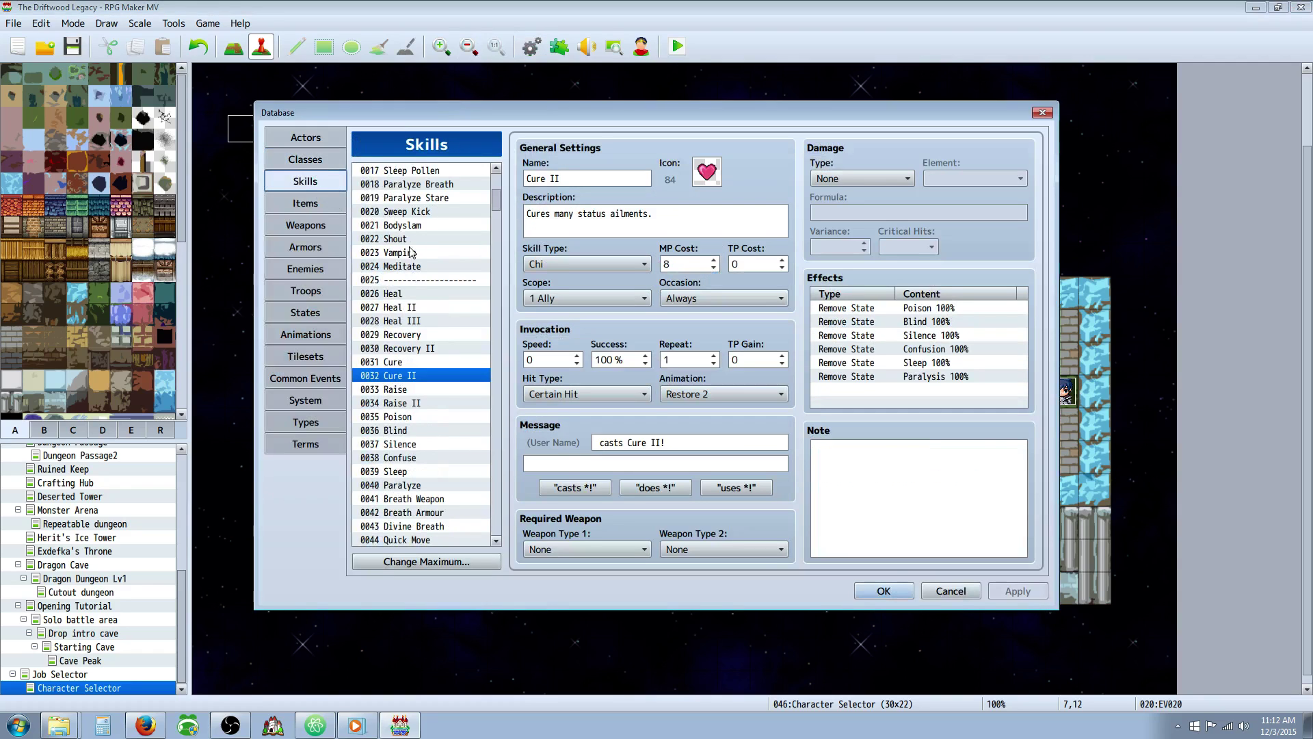
{"action": "left_click", "coordinate": [413, 294]}
{"action": "double_click", "coordinate": [845, 451]}
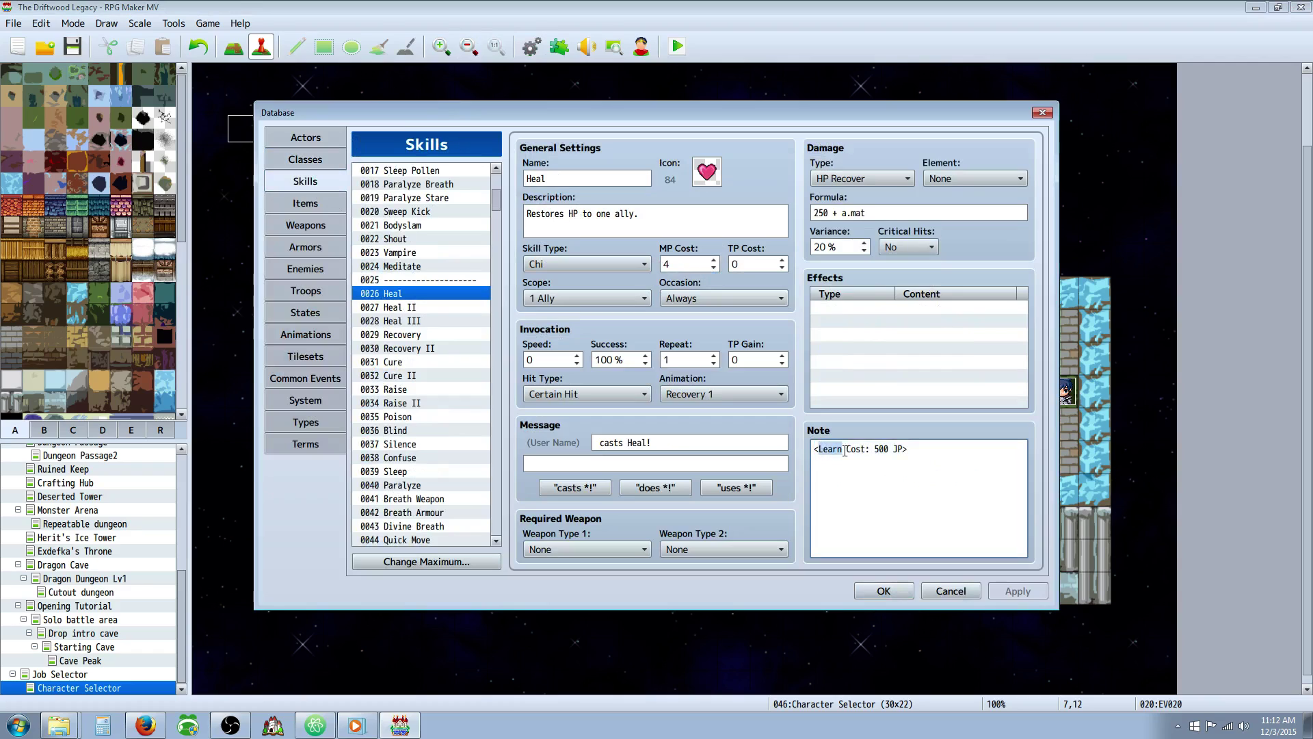
{"action": "left_click_drag", "start_coordinate": [845, 452], "coordinate": [812, 450]}
{"action": "left_click", "coordinate": [909, 450]}
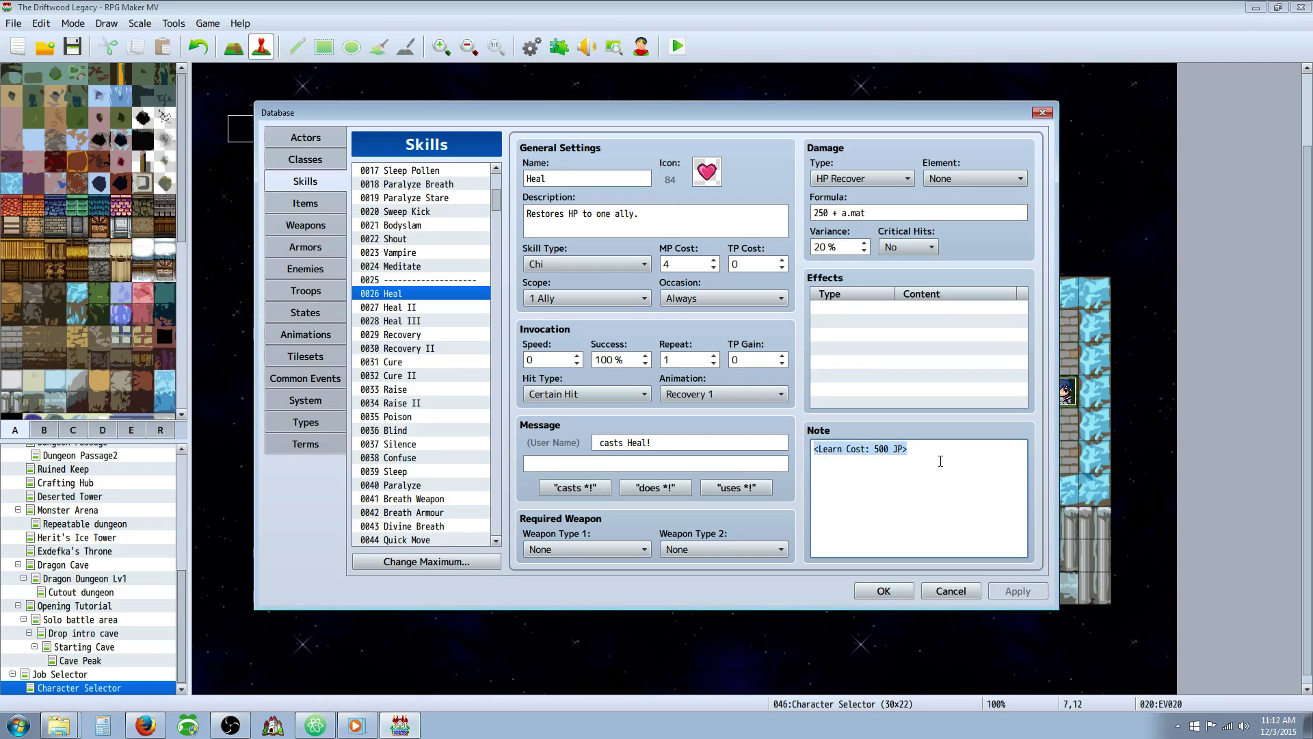
{"action": "left_click", "coordinate": [942, 458]}
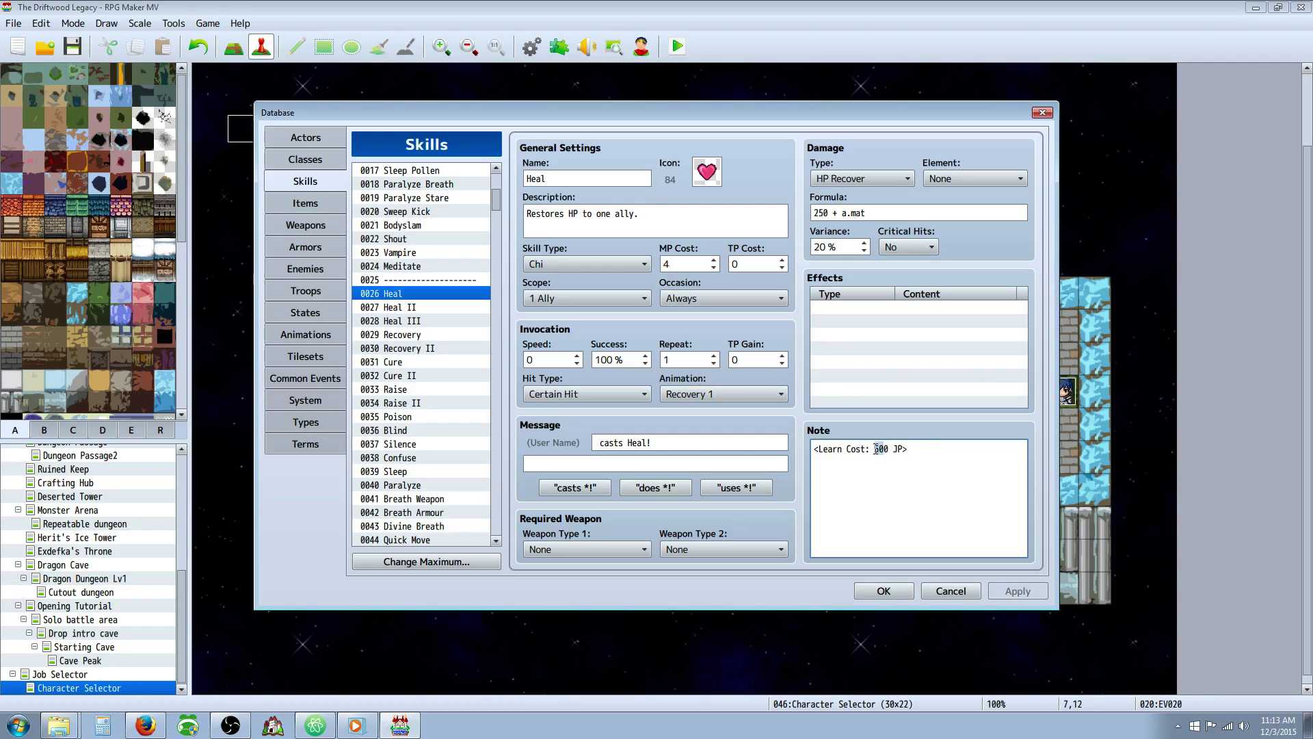
{"action": "left_click", "coordinate": [935, 451]}
{"action": "left_click", "coordinate": [899, 448]}
{"action": "type", "text": "jp"}
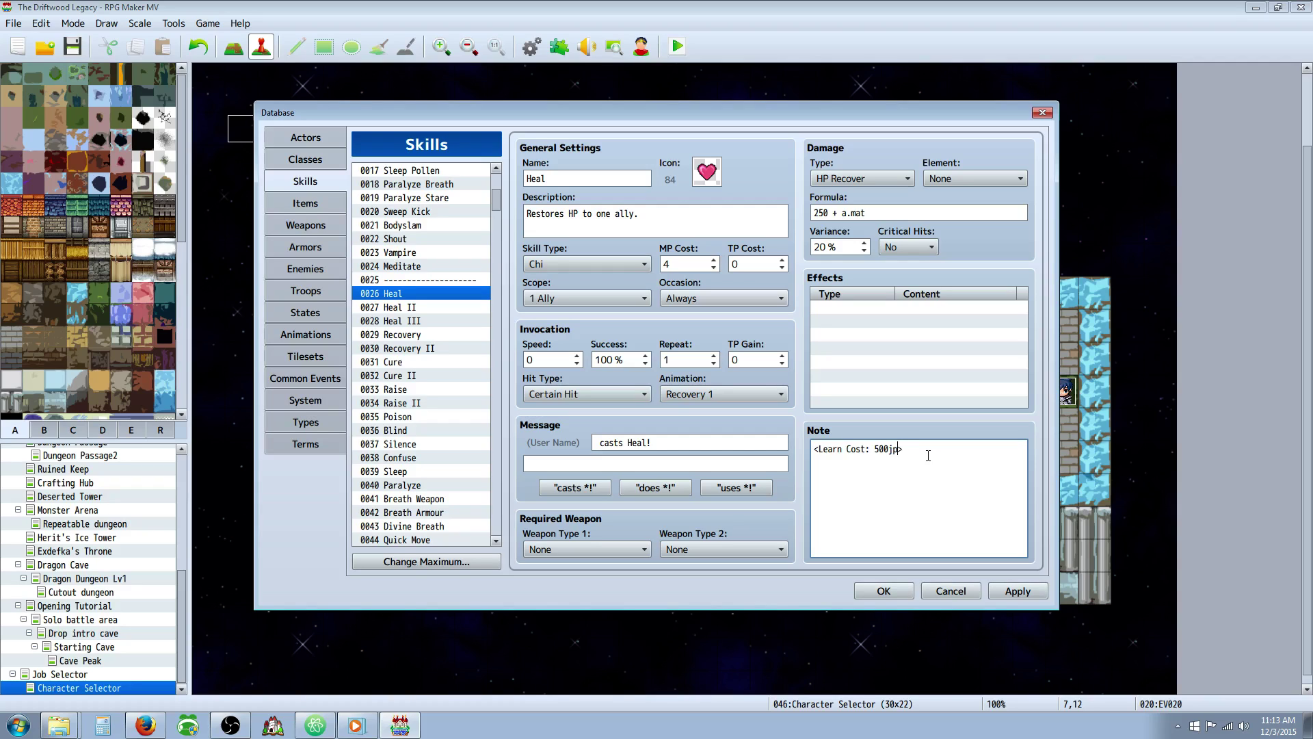
{"action": "key", "text": "BackSpace"}
{"action": "key", "text": "BackSpace"}
{"action": "type", "text": "JP"}
{"action": "key", "text": "Left"}
{"action": "key", "text": "Left"}
{"action": "left_click_drag", "start_coordinate": [907, 449], "coordinate": [771, 447]}
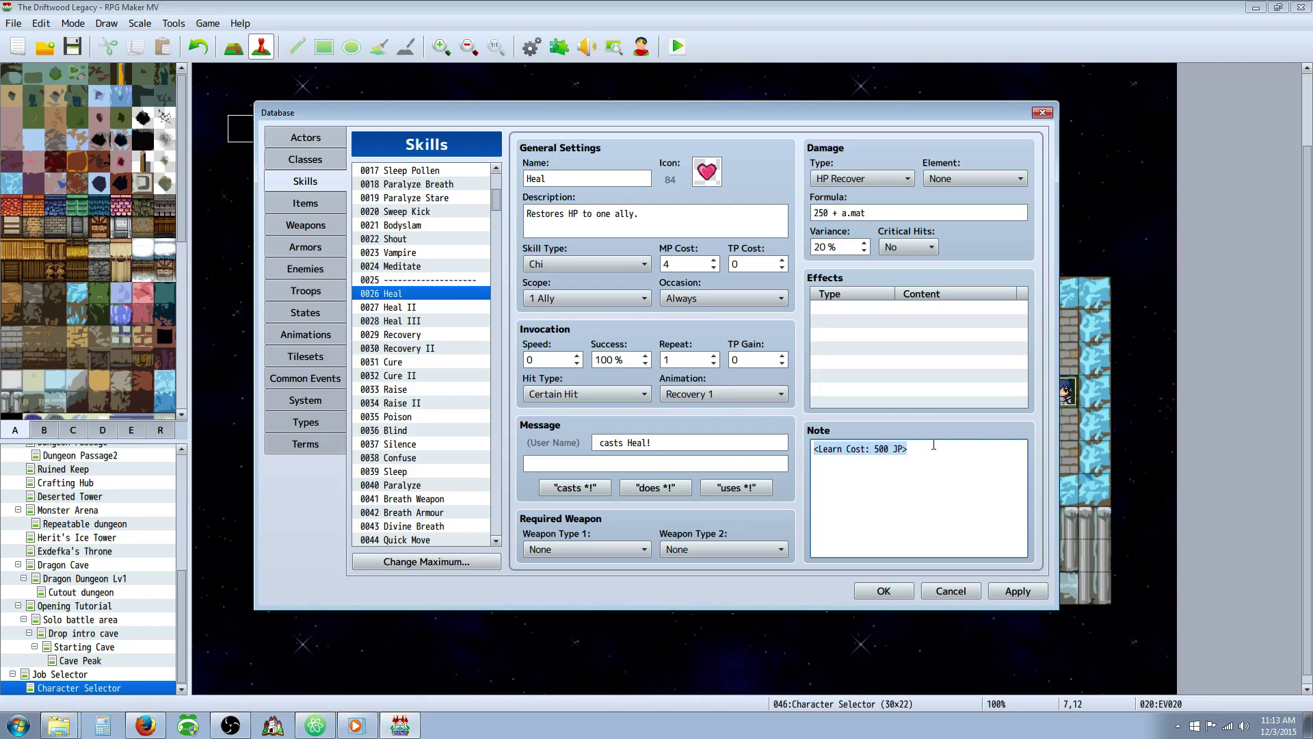
Step: Compare Heal II's Learn Cost note with Heal's, then view the Paladin class
{"action": "left_click", "coordinate": [425, 308]}
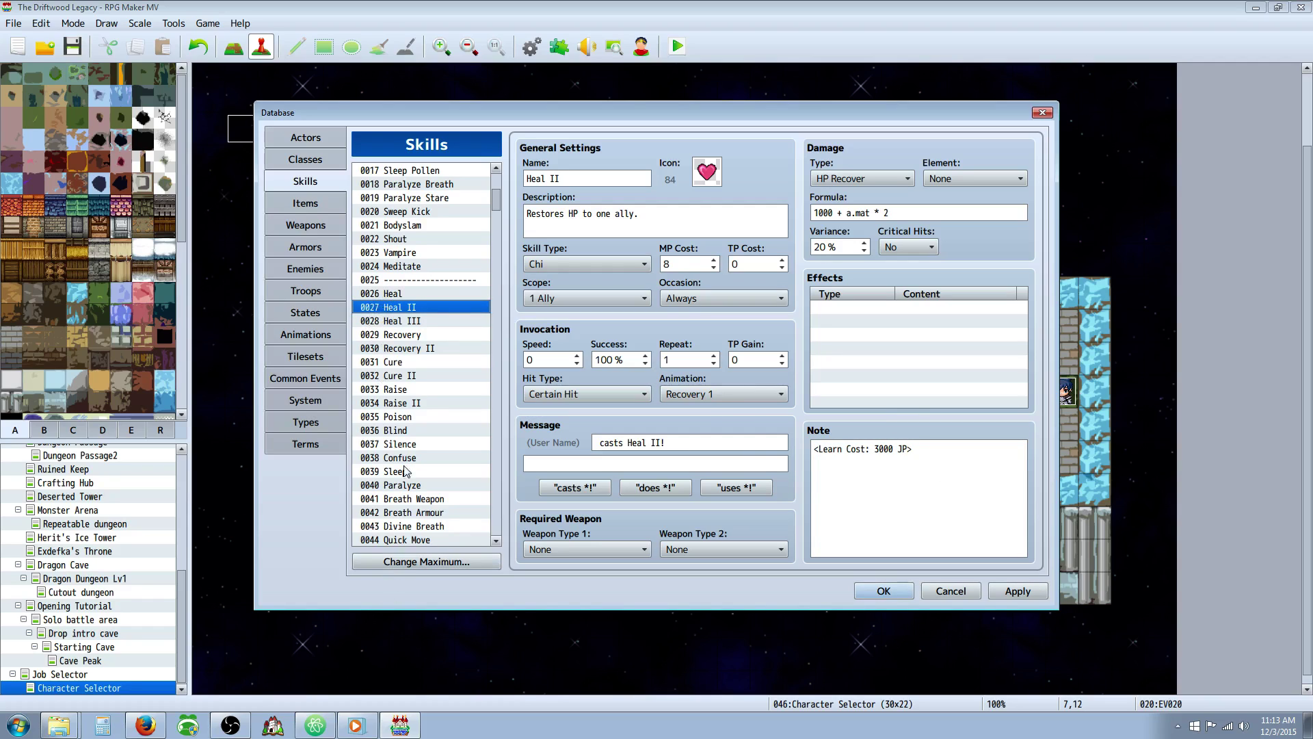
{"action": "left_click", "coordinate": [408, 295]}
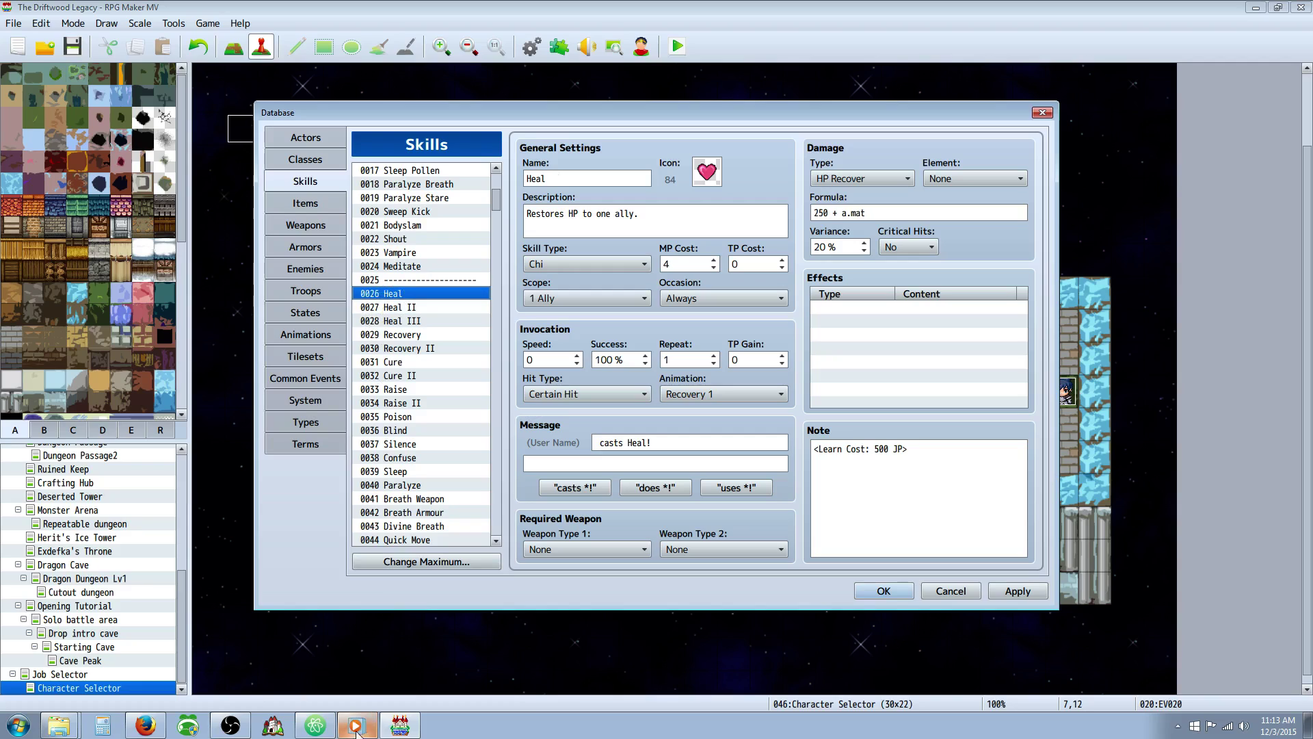
{"action": "left_click", "coordinate": [418, 308]}
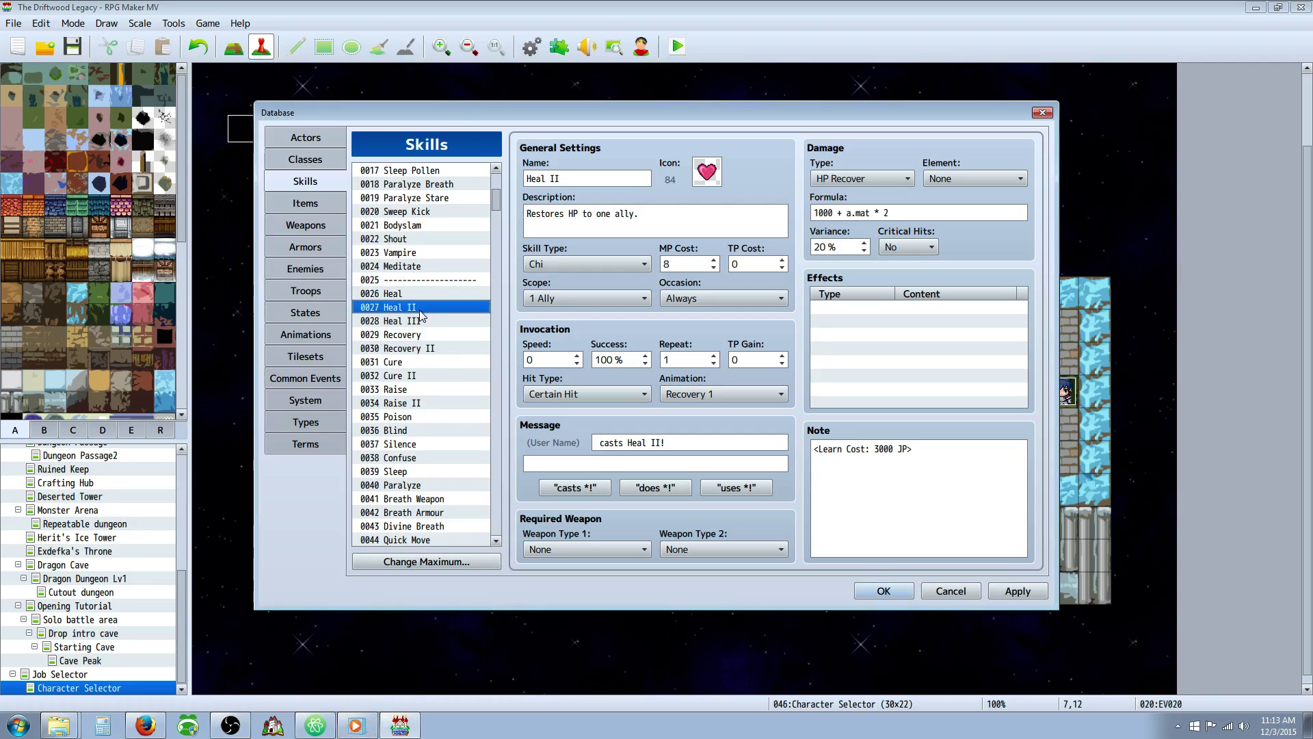
{"action": "left_click", "coordinate": [385, 293]}
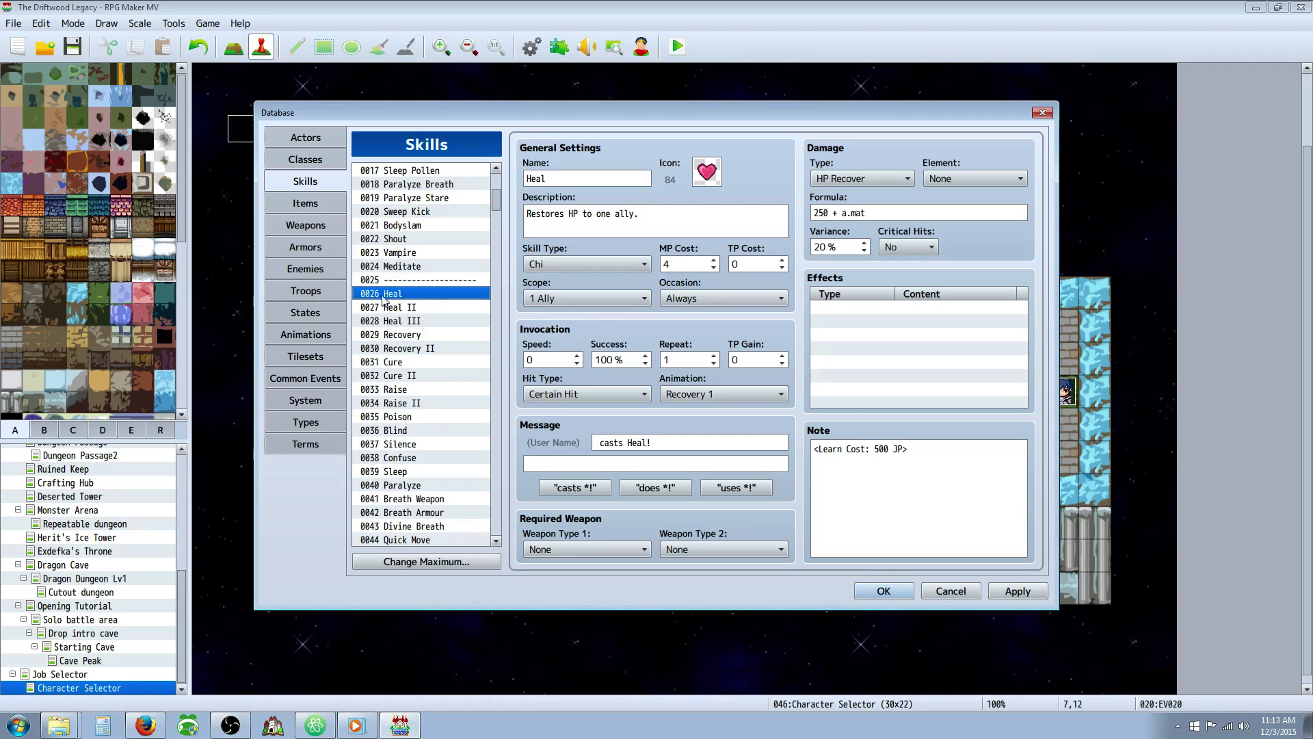
{"action": "left_click", "coordinate": [319, 159]}
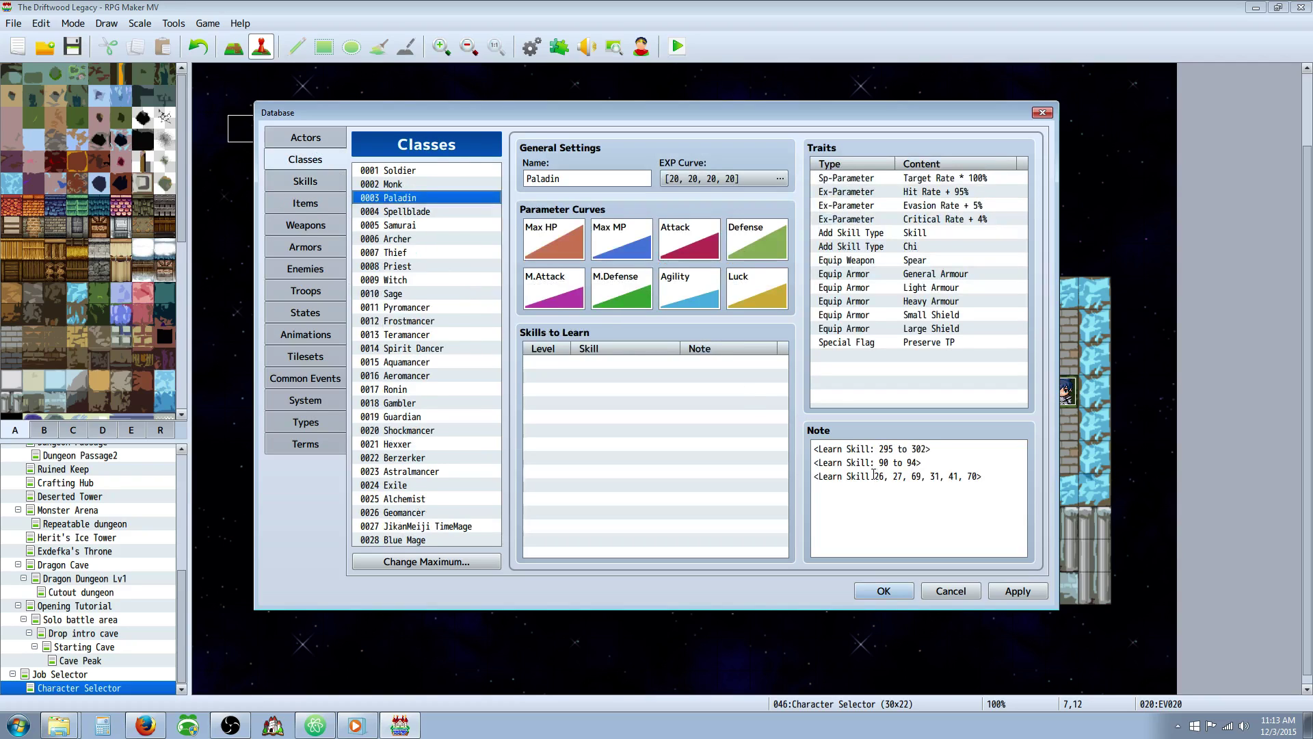
Step: Add the missing colon to the Paladin's third notetag so it reads <Learn Skill: 26, ...>
{"action": "left_click", "coordinate": [322, 182]}
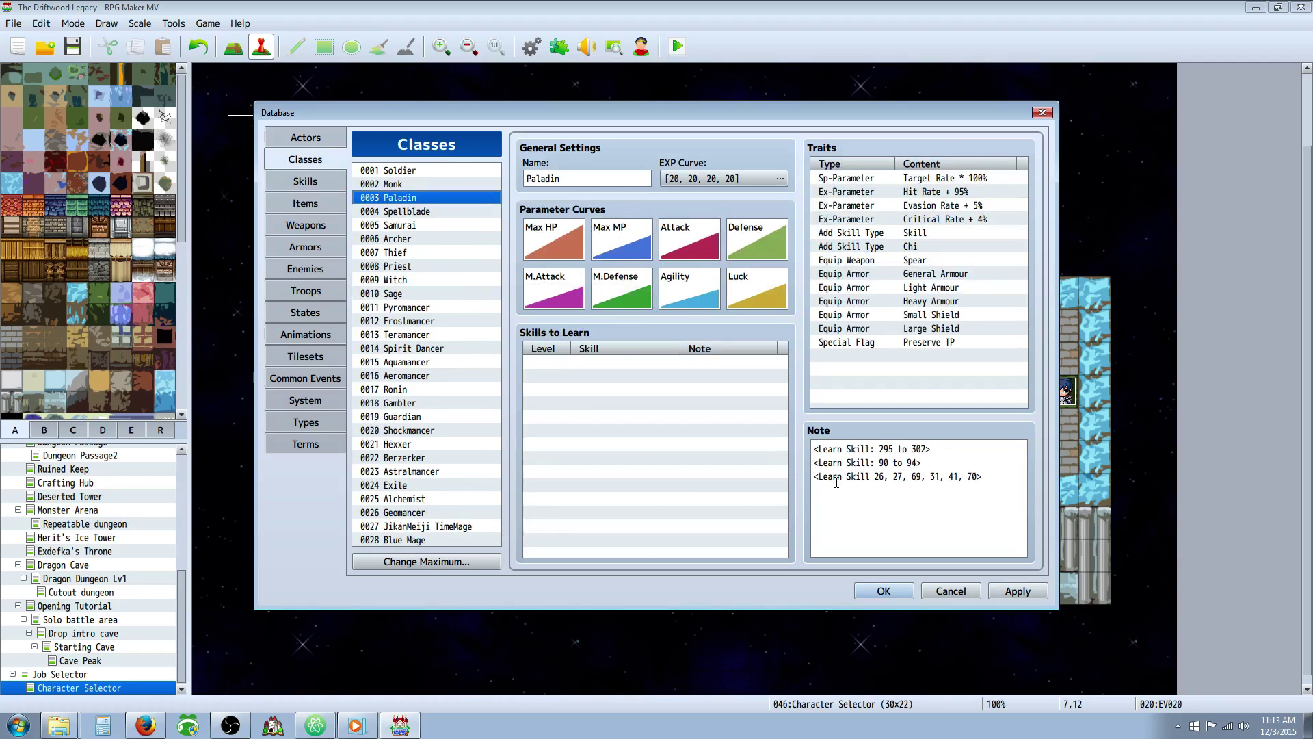
{"action": "key", "text": "ctrl+a"}
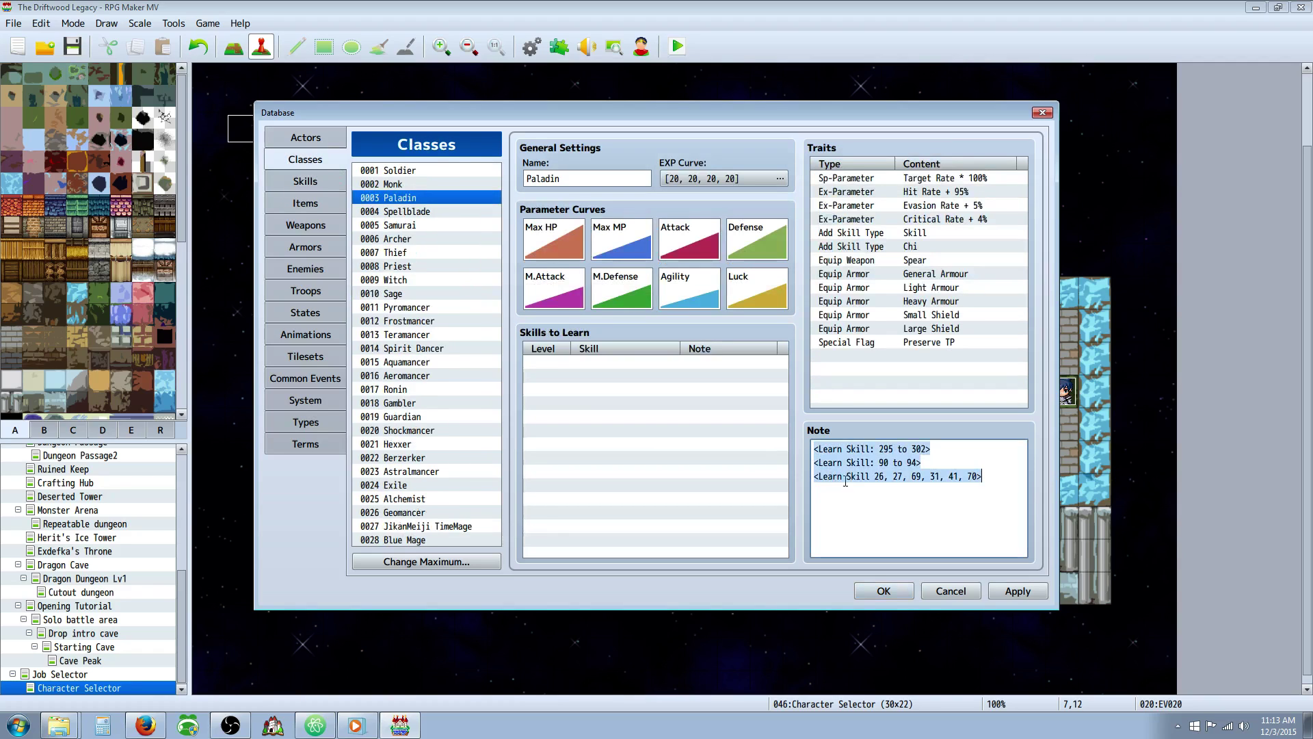
{"action": "left_click", "coordinate": [995, 479]}
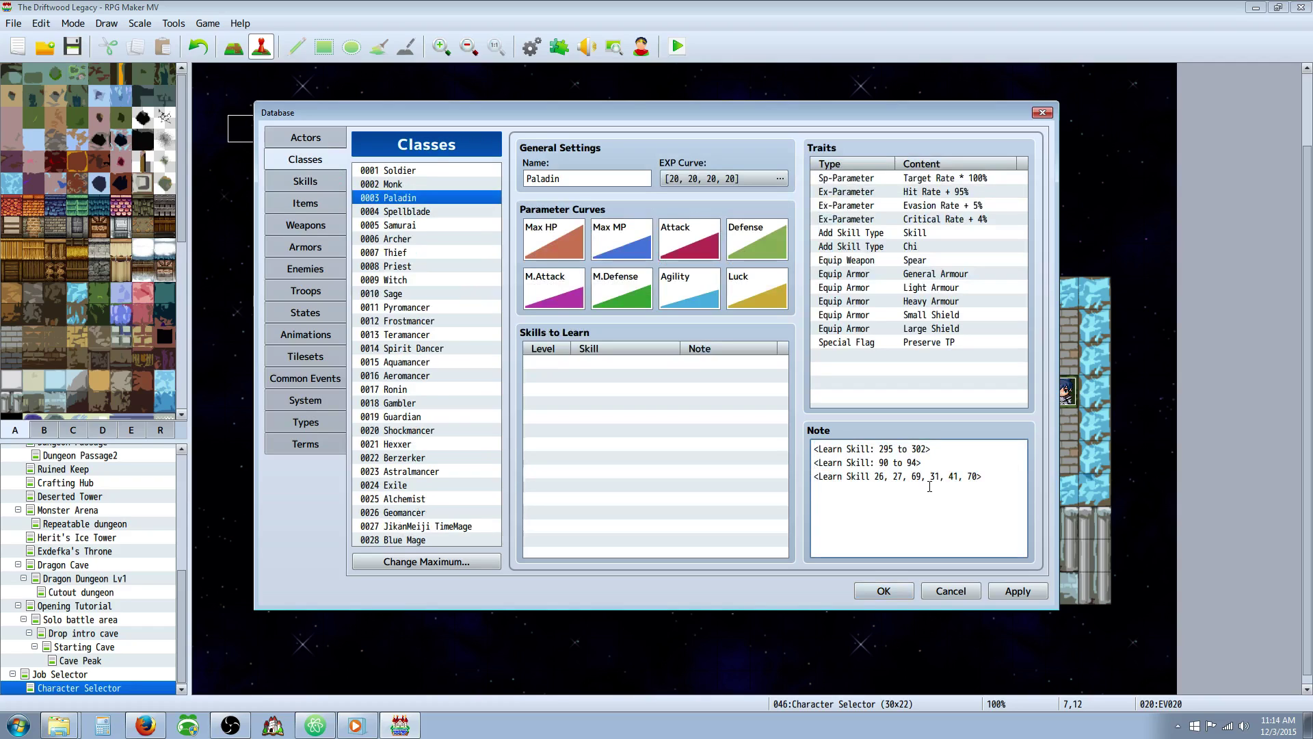
{"action": "double_click", "coordinate": [880, 476]}
{"action": "left_click", "coordinate": [890, 506]}
{"action": "type", "text": "<Learn Skill"}
{"action": "type", "text": ":"}
{"action": "key", "text": "Up"}
{"action": "key", "text": "Left"}
{"action": "type", "text": ":"}
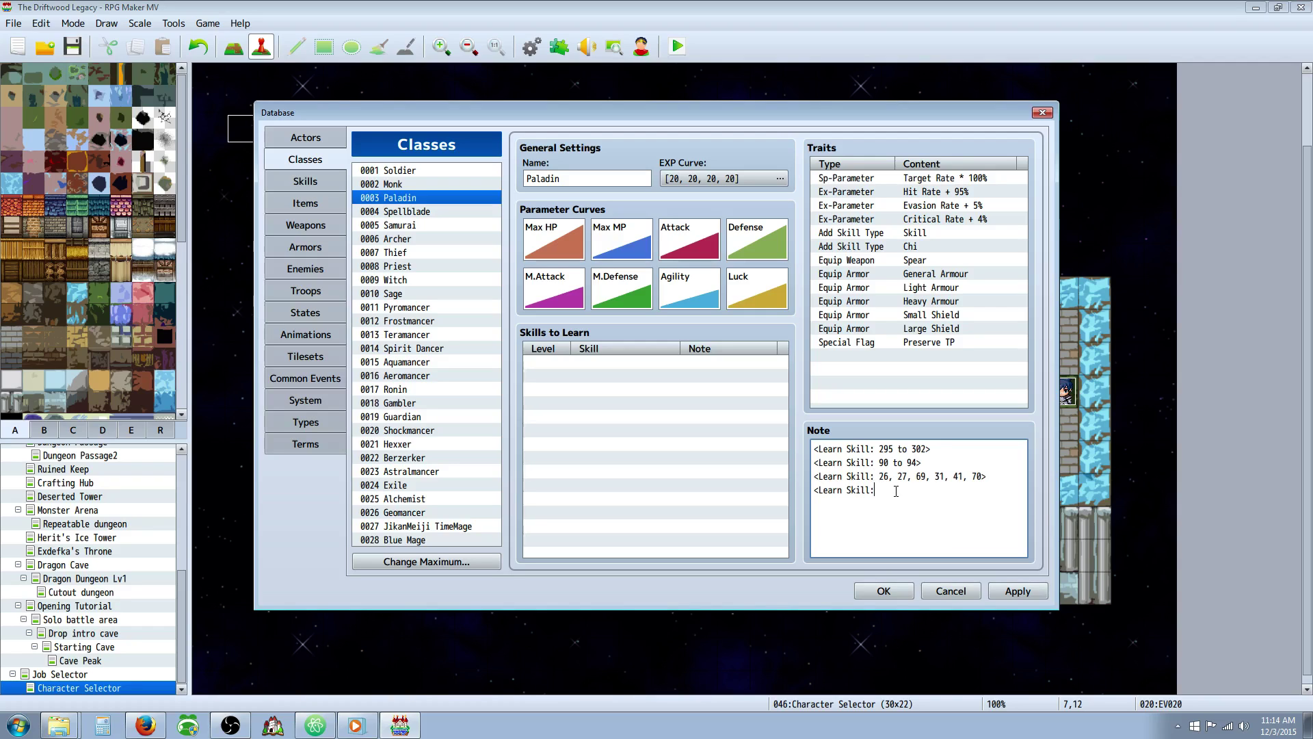
{"action": "type", "text": " 26>"}
Step: Highlight the third notetag's skill ids and the second notetag's 90 to 94 range
{"action": "left_click_drag", "start_coordinate": [900, 477], "coordinate": [989, 474]}
{"action": "left_click", "coordinate": [990, 473]}
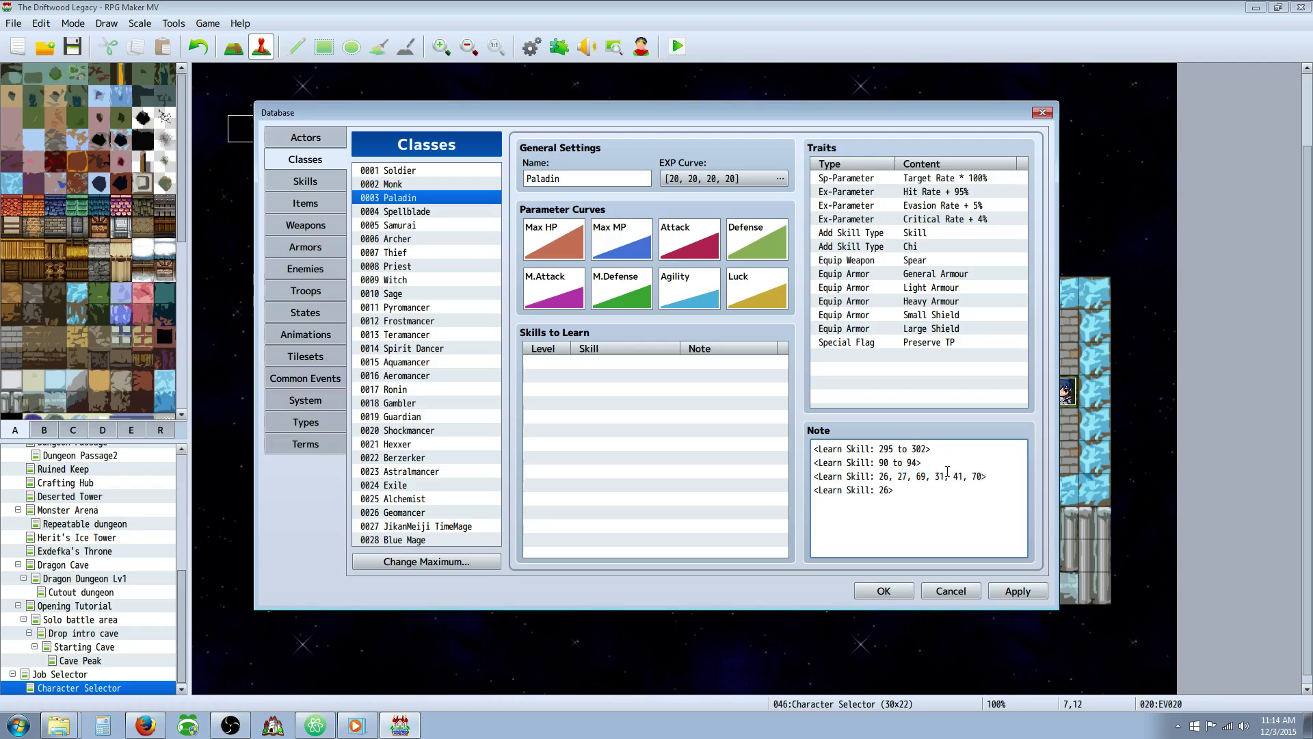
{"action": "left_click", "coordinate": [884, 463]}
{"action": "mouse_move", "coordinate": [921, 463]}
{"action": "left_mouse_down"}
{"action": "mouse_move", "coordinate": [880, 464]}
{"action": "mouse_move", "coordinate": [907, 461]}
{"action": "left_mouse_up"}
{"action": "left_click", "coordinate": [886, 463]}
{"action": "left_click", "coordinate": [993, 474]}
Step: Extend the third notetag with skill ids 155, 244, 56, 67, 89, 34, 35, 76, 89
{"action": "type", "text": ", 155, 244, 566"}
{"action": "key", "text": "BackSpace"}
{"action": "type", "text": ", 67,"}
{"action": "type", "text": " 89, 34"}
{"action": "type", "text": ", 34,"}
{"action": "key", "text": "BackSpace"}
{"action": "key", "text": "BackSpace"}
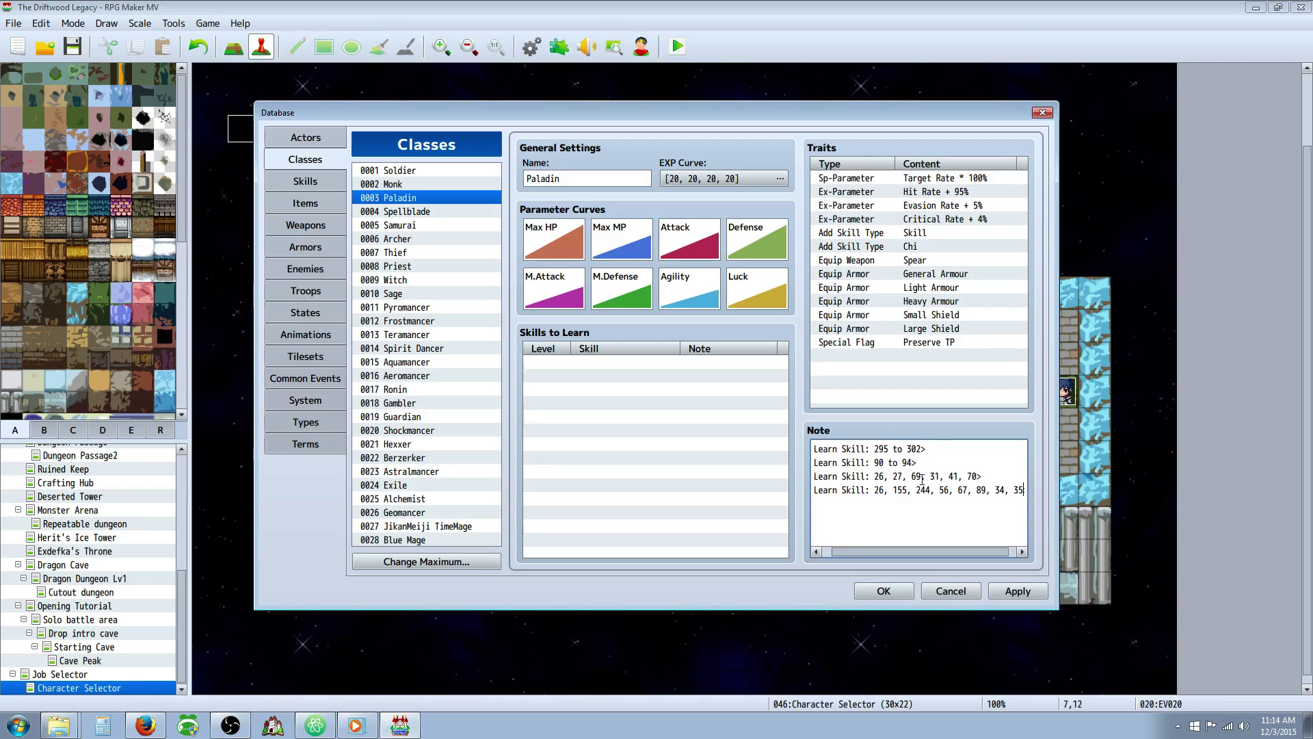
{"action": "type", "text": "5,"}
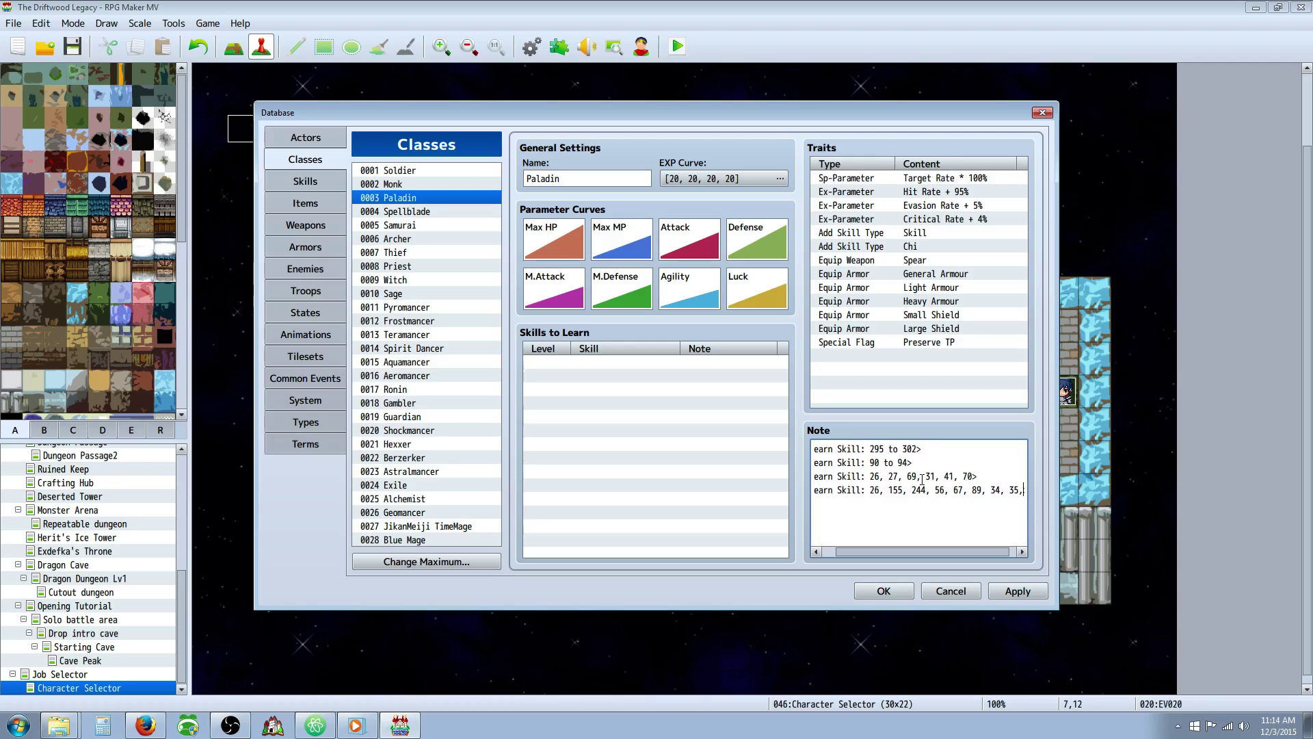
{"action": "type", "text": " 76,"}
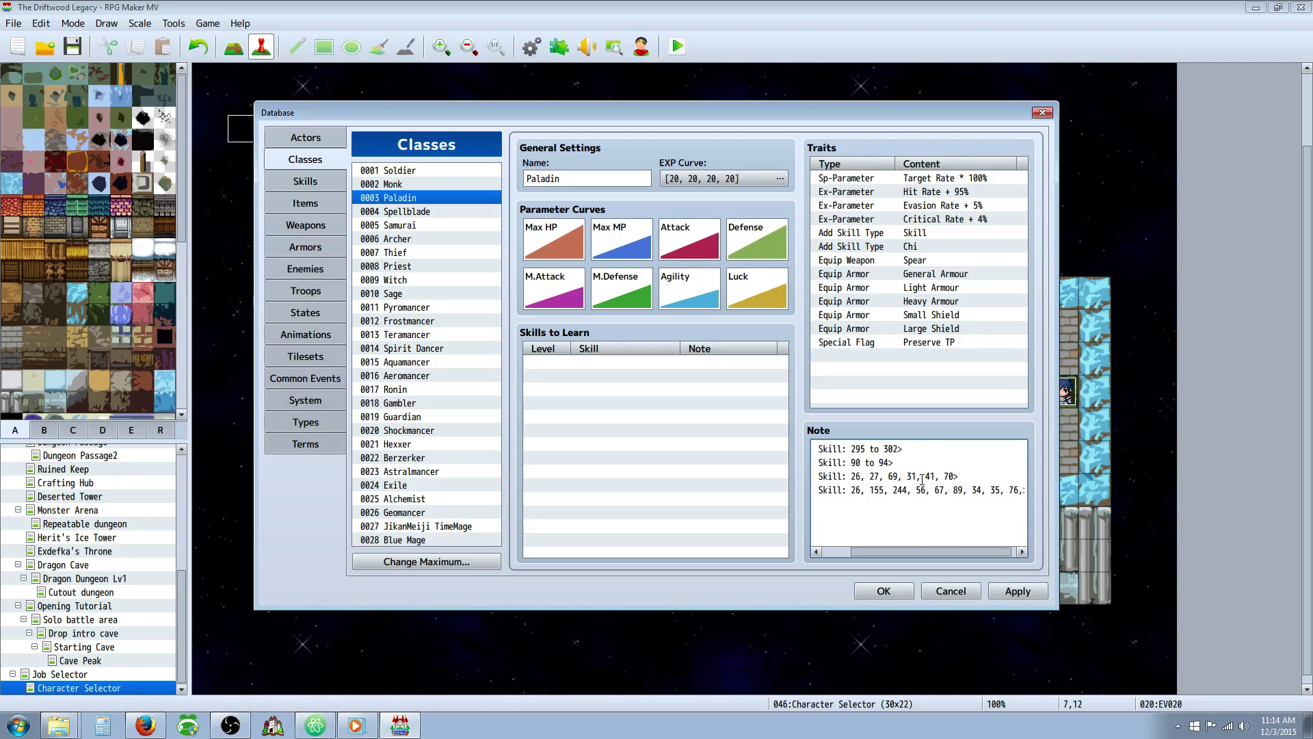
{"action": "type", "text": " 8"}
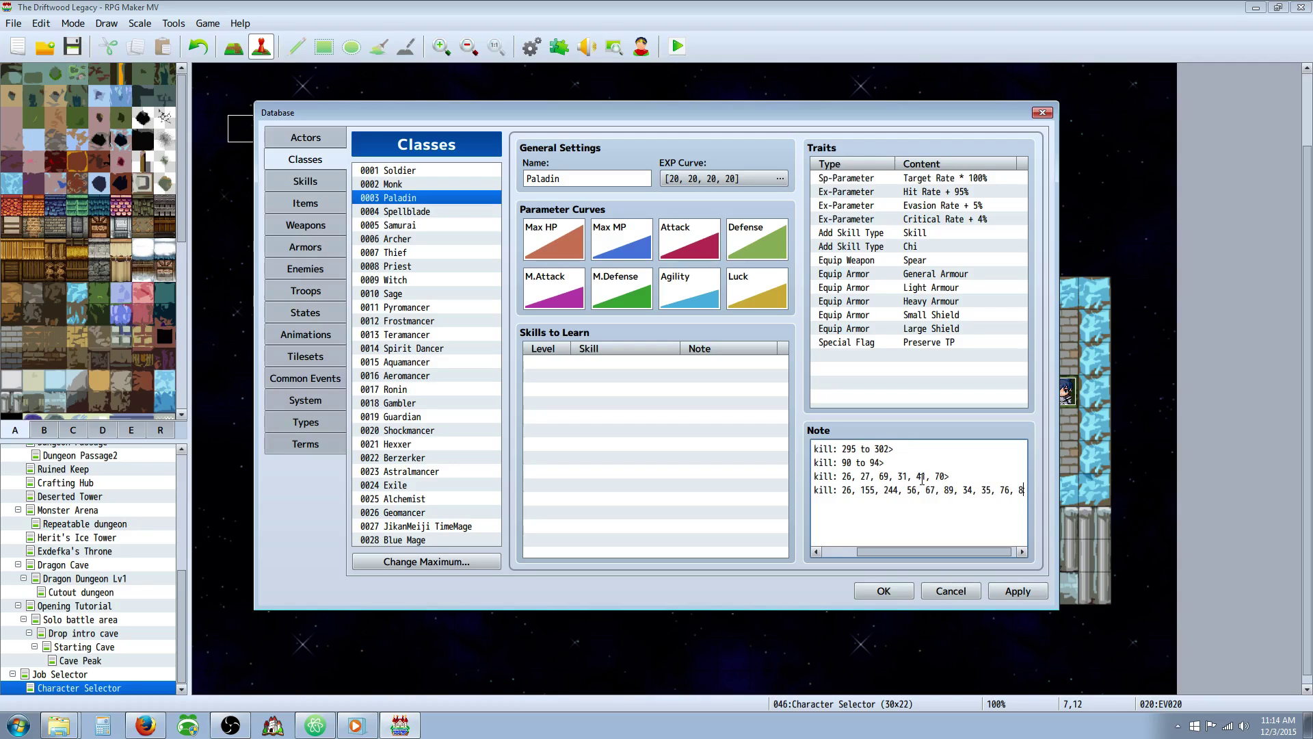
{"action": "type", "text": "9"}
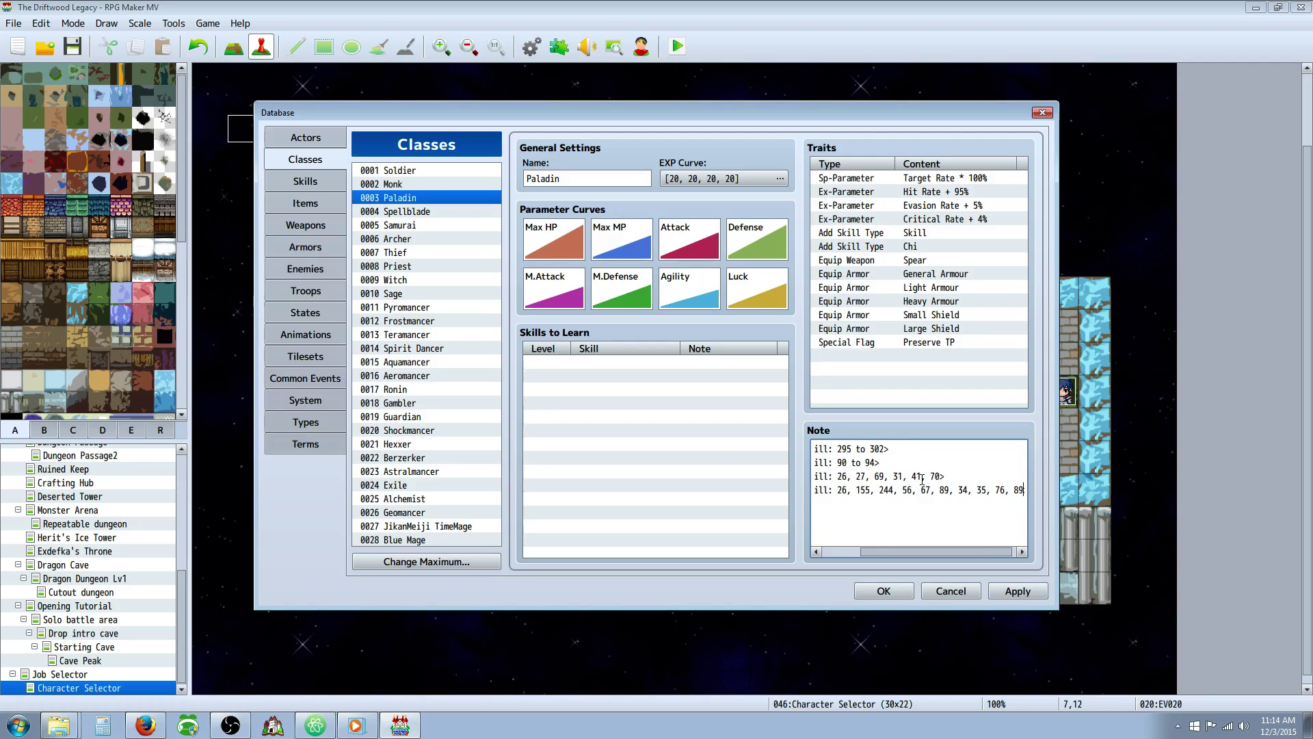
{"action": "type", "text": ">"}
Step: Split the long notetag onto a new <Learn Skill: line, then select the fourth and fifth lines
{"action": "key", "text": "shift+Left"}
{"action": "key", "text": "shift+Left"}
{"action": "key", "text": "shift+Left"}
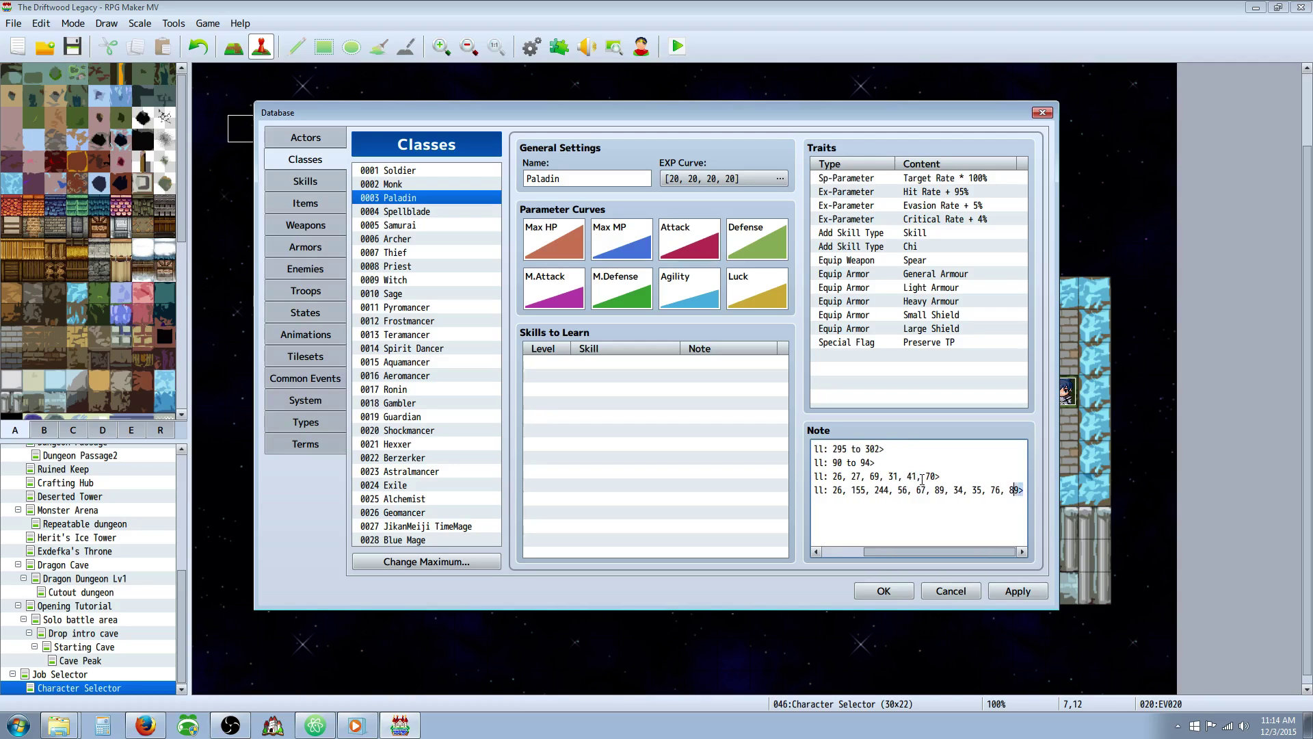
{"action": "key", "text": "Right"}
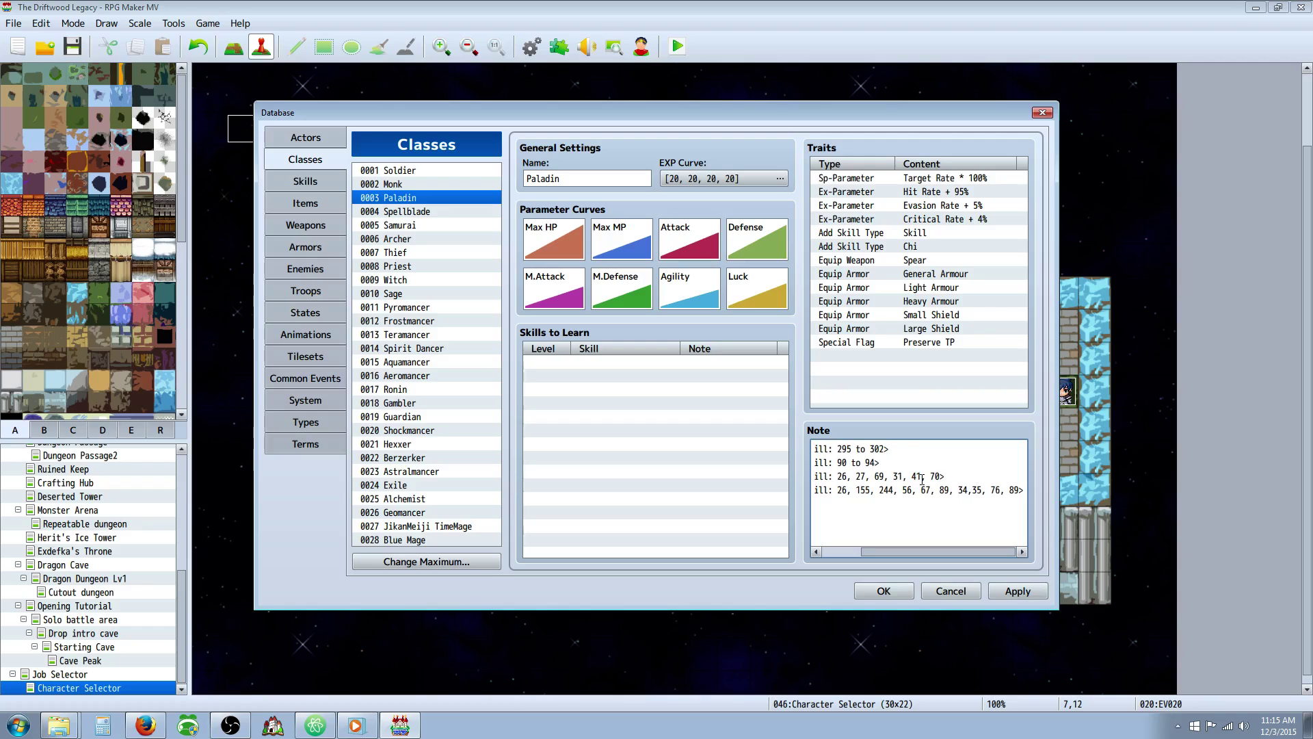
{"action": "key", "text": "BackSpace"}
{"action": "key", "text": "BackSpace"}
{"action": "type", "text": ">"}
{"action": "key", "text": "Return"}
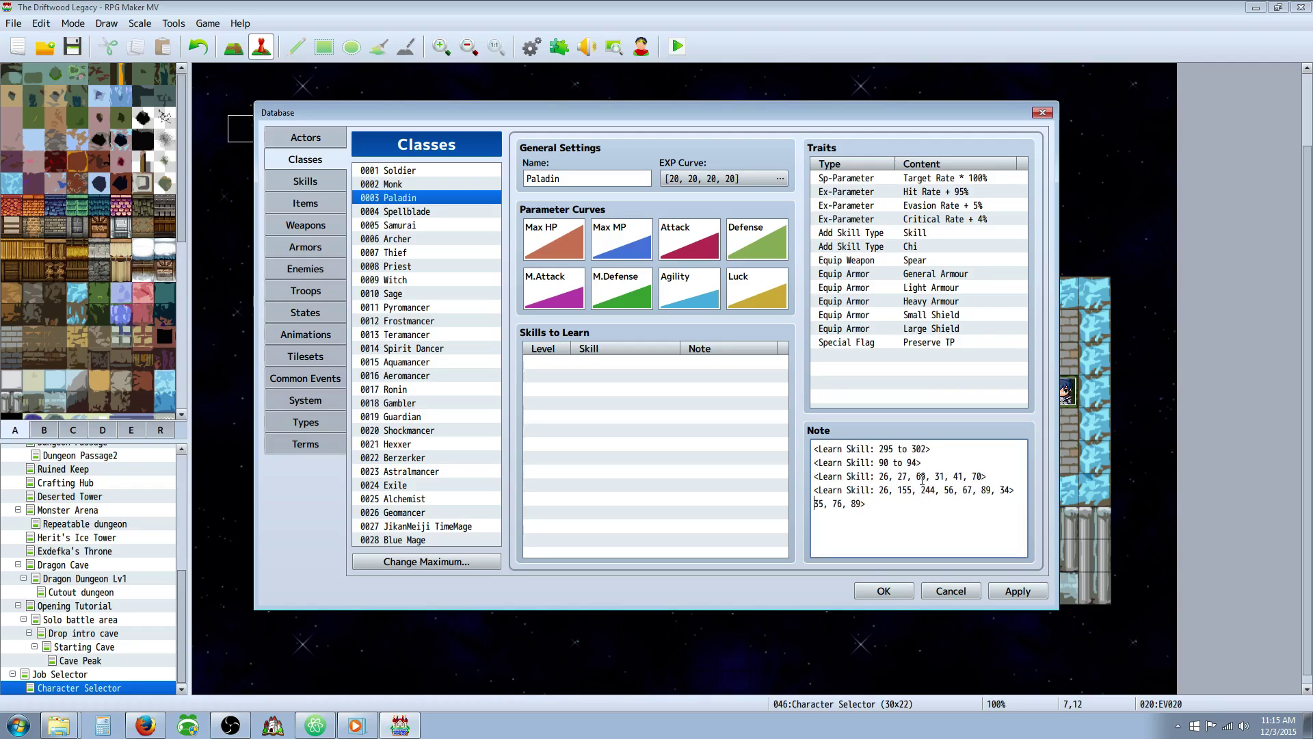
{"action": "type", "text": "<Learn Skill:"}
{"action": "left_click_drag", "start_coordinate": [955, 511], "coordinate": [814, 490]}
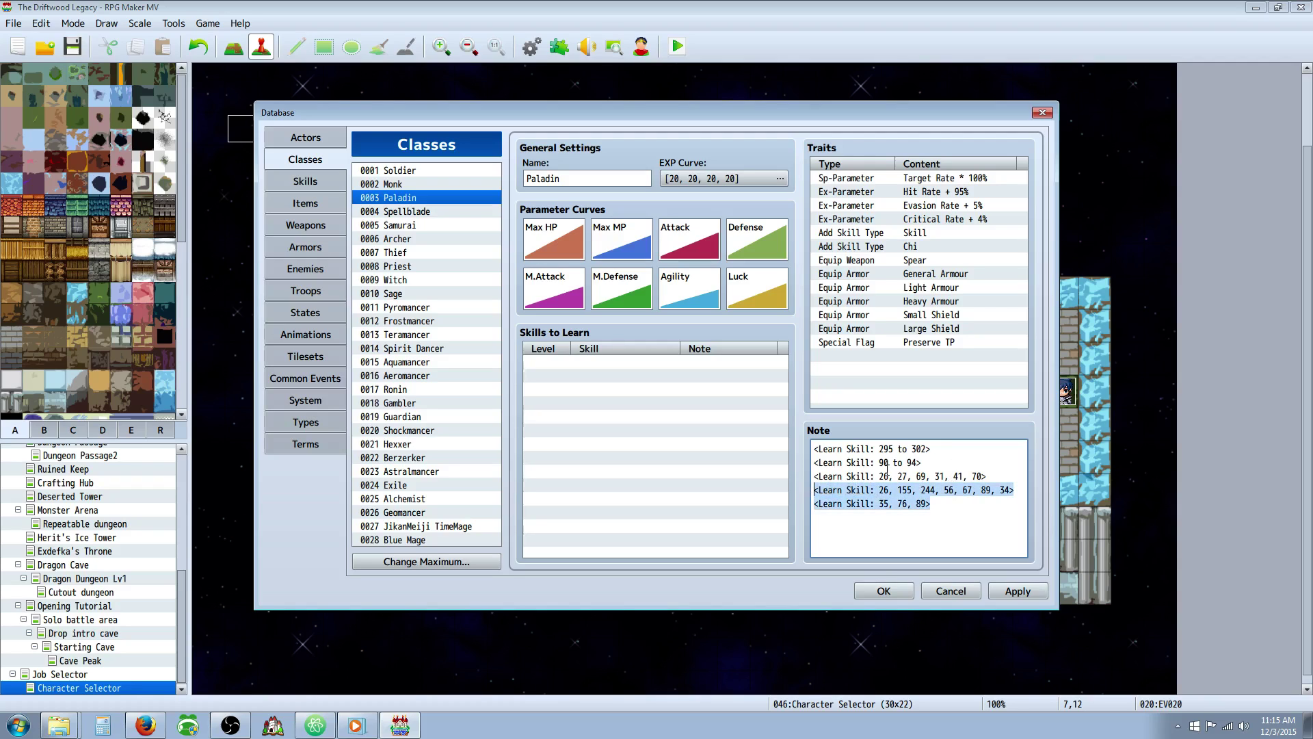
Step: Delete the two extra Learn Skill lines and apply the Paladin's note changes
{"action": "key", "text": "Delete"}
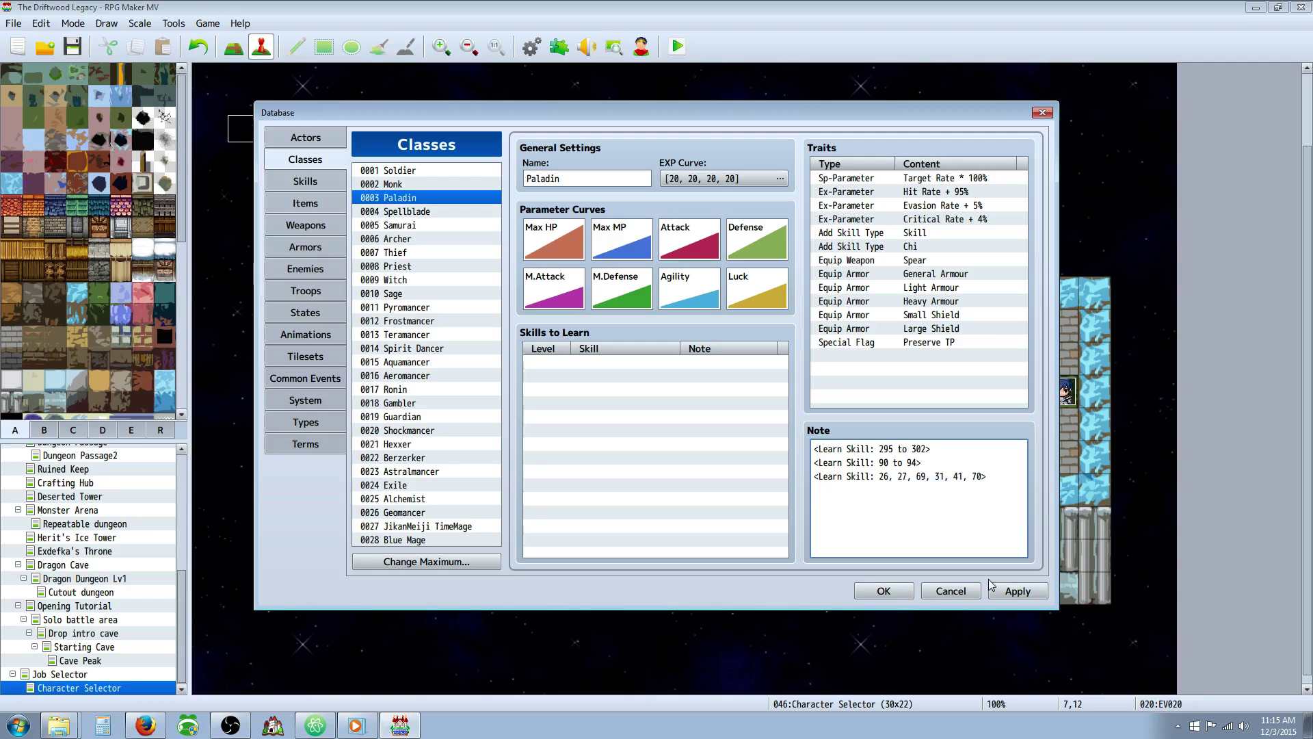
{"action": "left_click", "coordinate": [998, 590]}
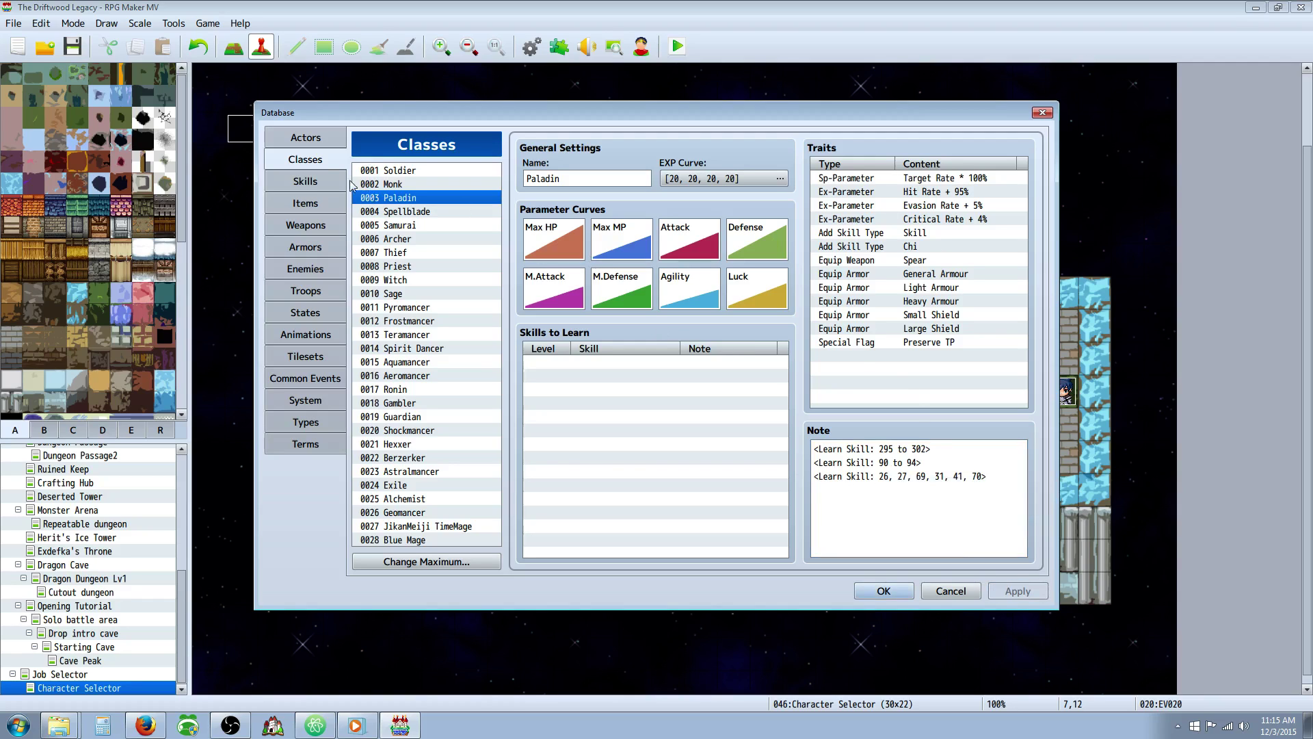
{"action": "left_click", "coordinate": [327, 179]}
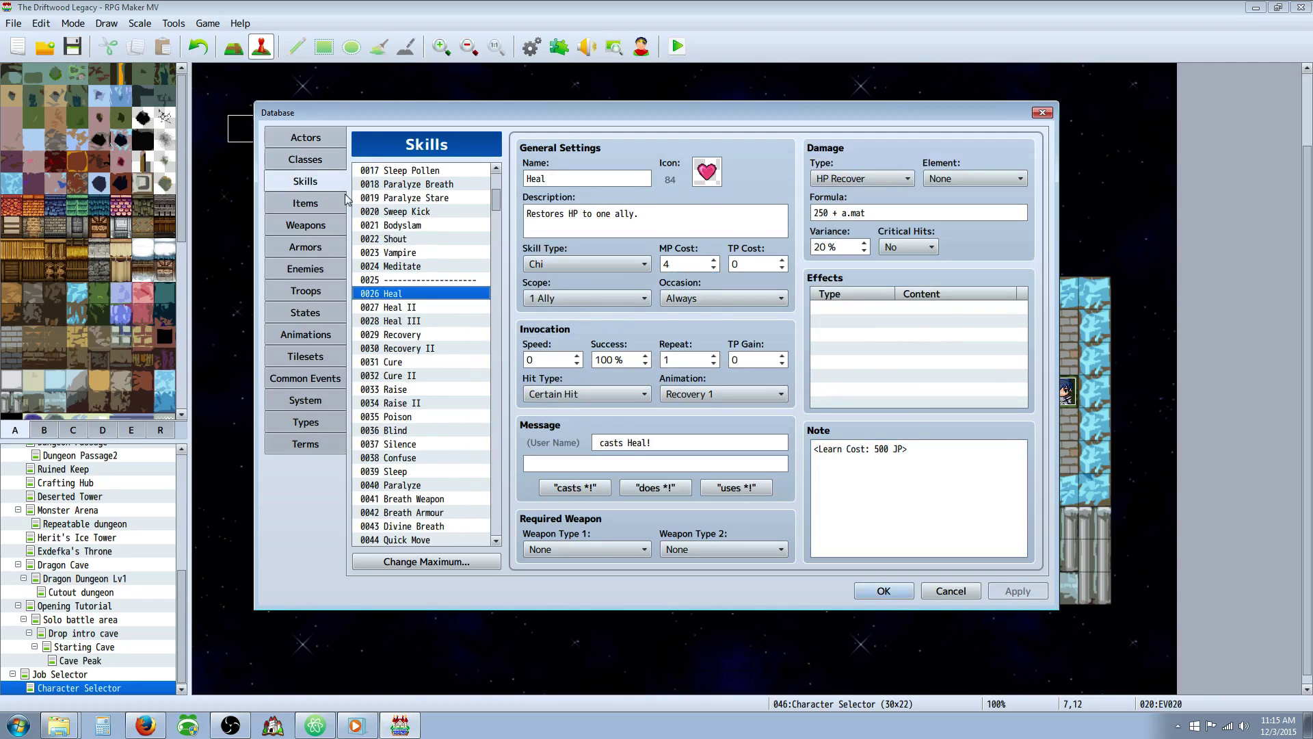
{"action": "left_click", "coordinate": [313, 163]}
Step: Add a new line to the Heal skill's note and close the Database with OK
{"action": "left_click", "coordinate": [313, 179]}
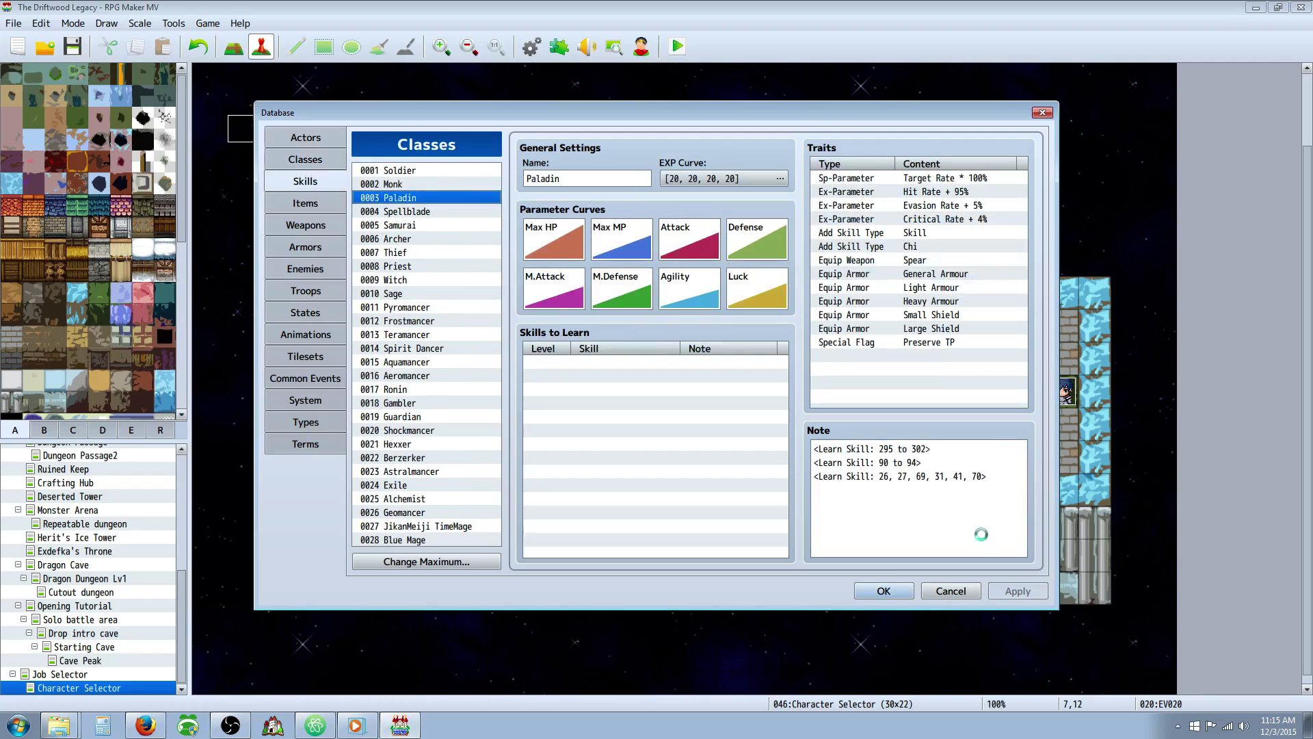
{"action": "left_click", "coordinate": [954, 470]}
{"action": "key", "text": "Return"}
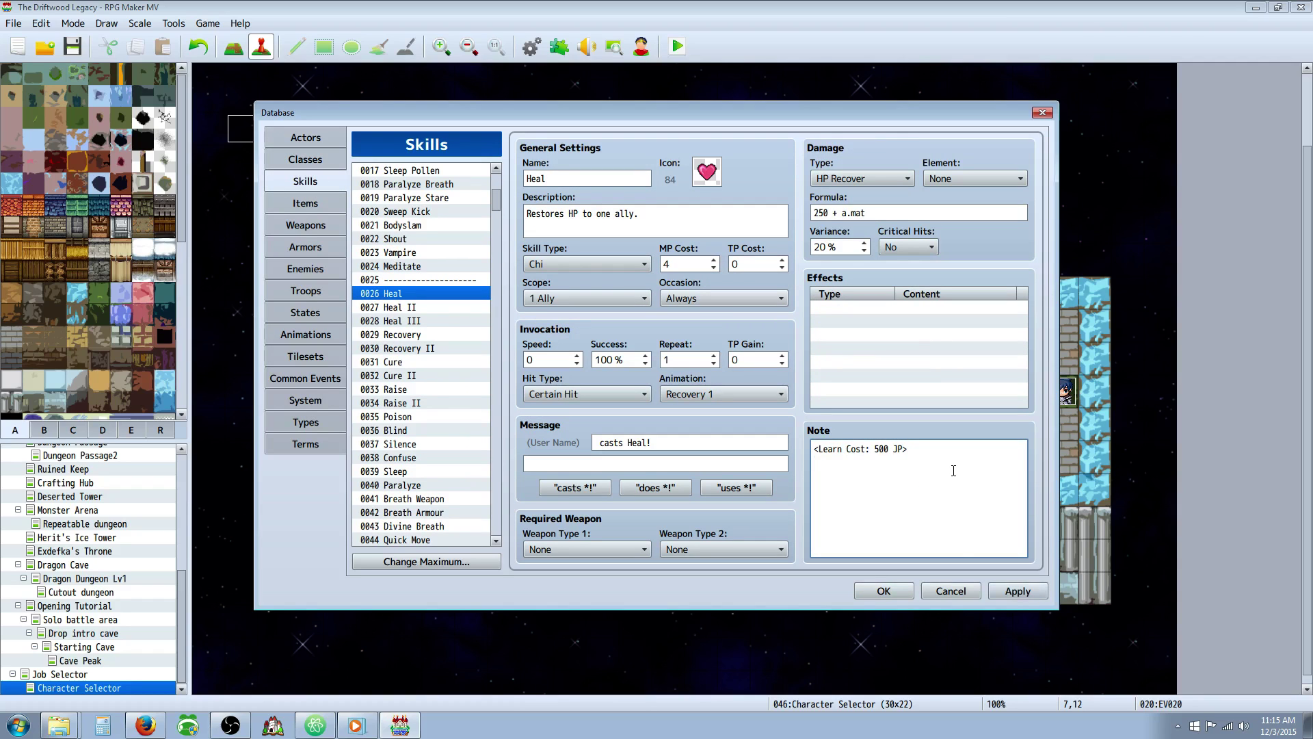
{"action": "left_click", "coordinate": [883, 592]}
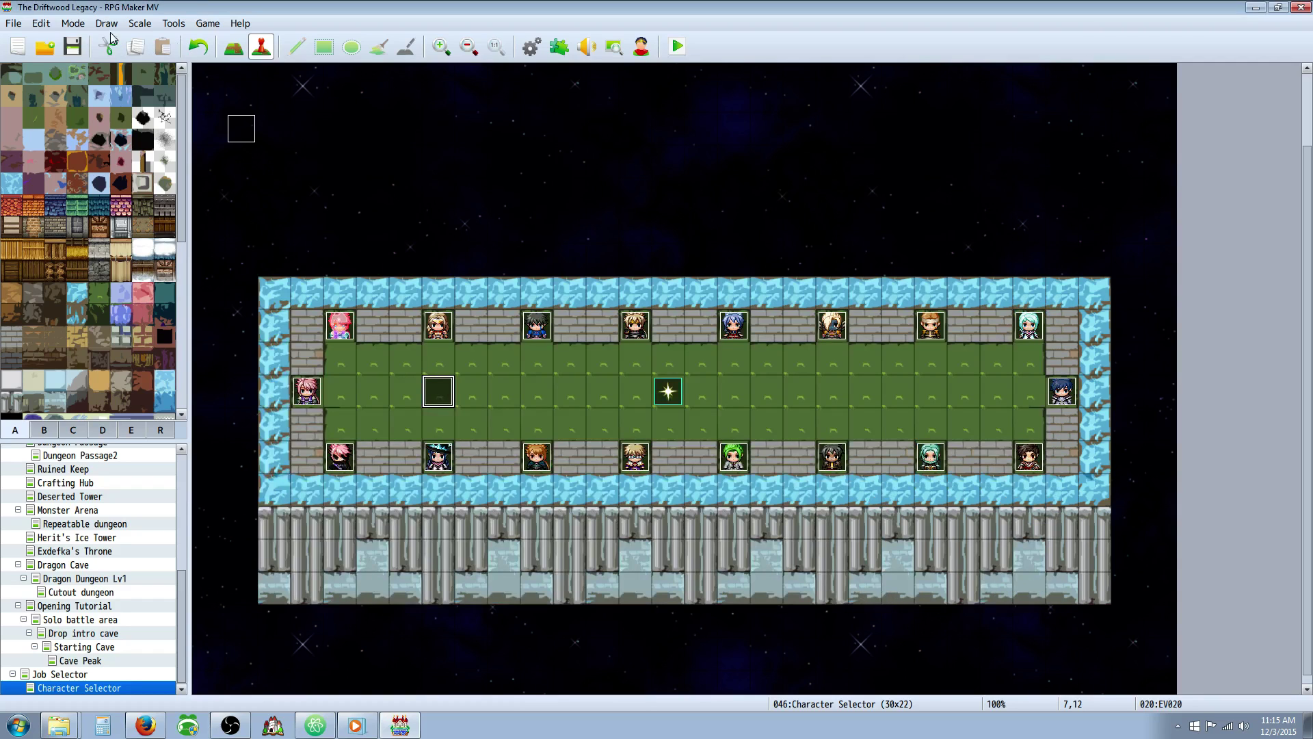
Step: Open the YEP_SkillLearnSystem plugin in the Plugin Manager and show its help text
{"action": "left_click", "coordinate": [559, 46]}
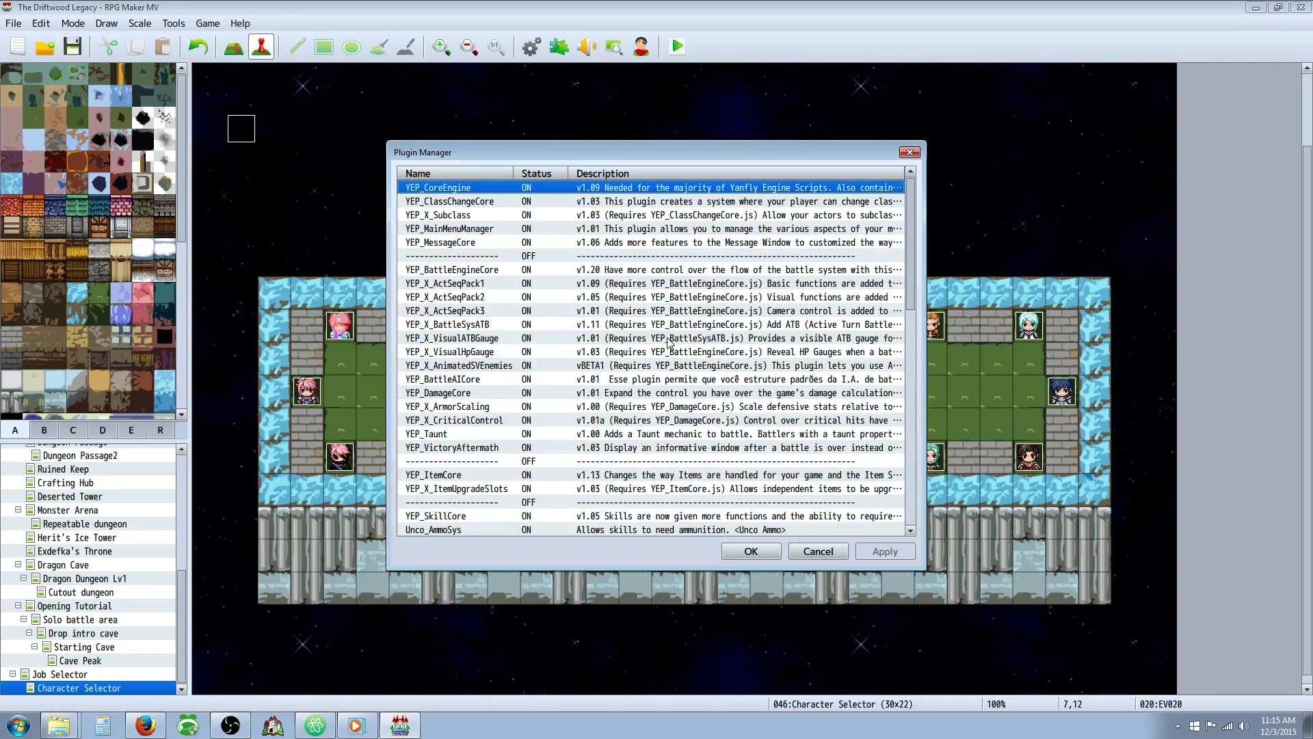
{"action": "left_click_drag", "start_coordinate": [911, 220], "coordinate": [911, 448]}
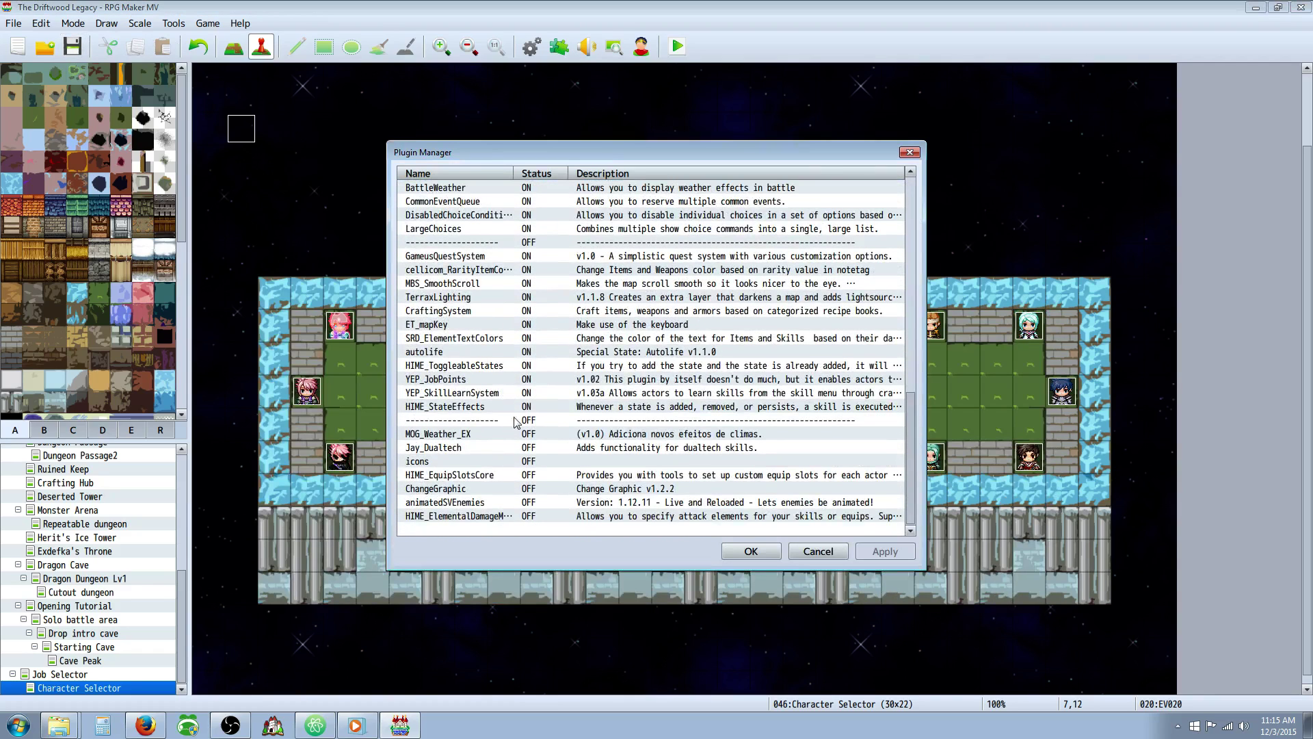
{"action": "double_click", "coordinate": [510, 394]}
{"action": "left_click", "coordinate": [762, 255]}
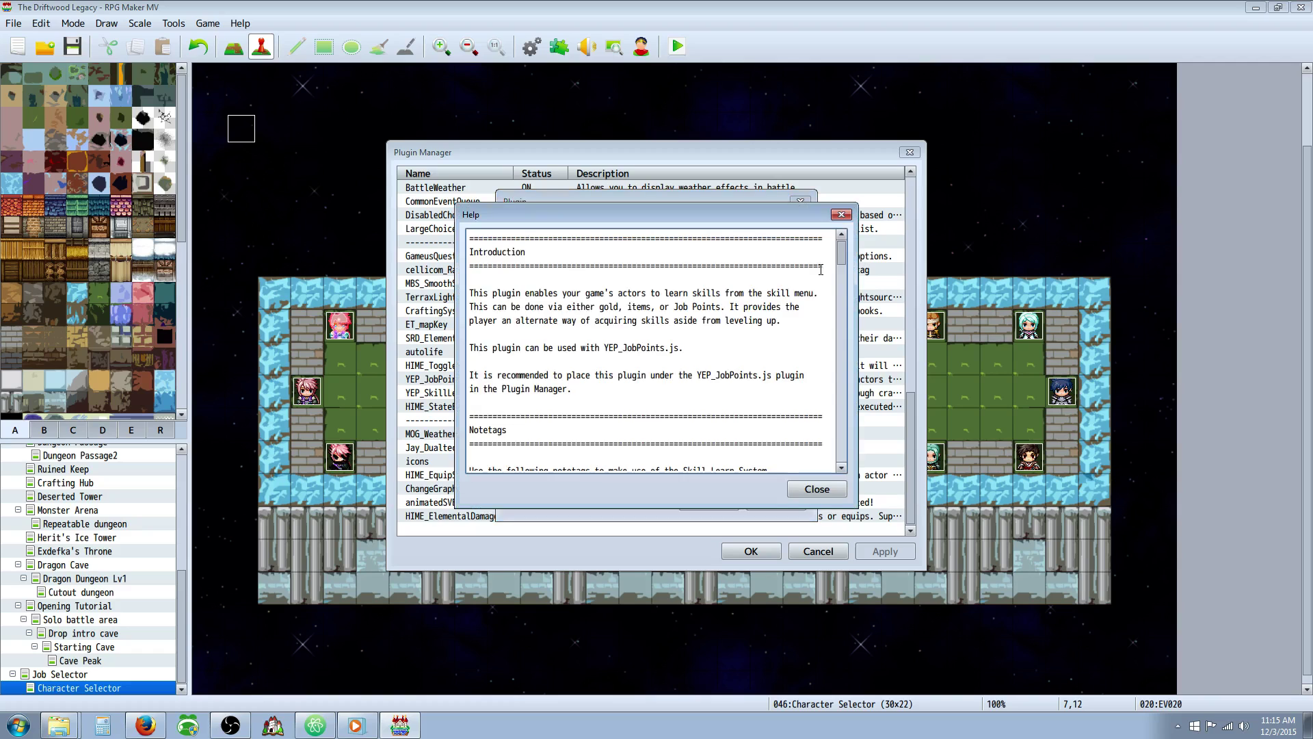
Step: Scroll the help to highlight the Learn Custom Text, Learn Cost Eval and Learn Require Skill notetags
{"action": "left_click_drag", "start_coordinate": [846, 254], "coordinate": [837, 428]}
{"action": "scroll", "coordinate": [580, 328], "scroll_direction": "up", "scroll_amount": 4}
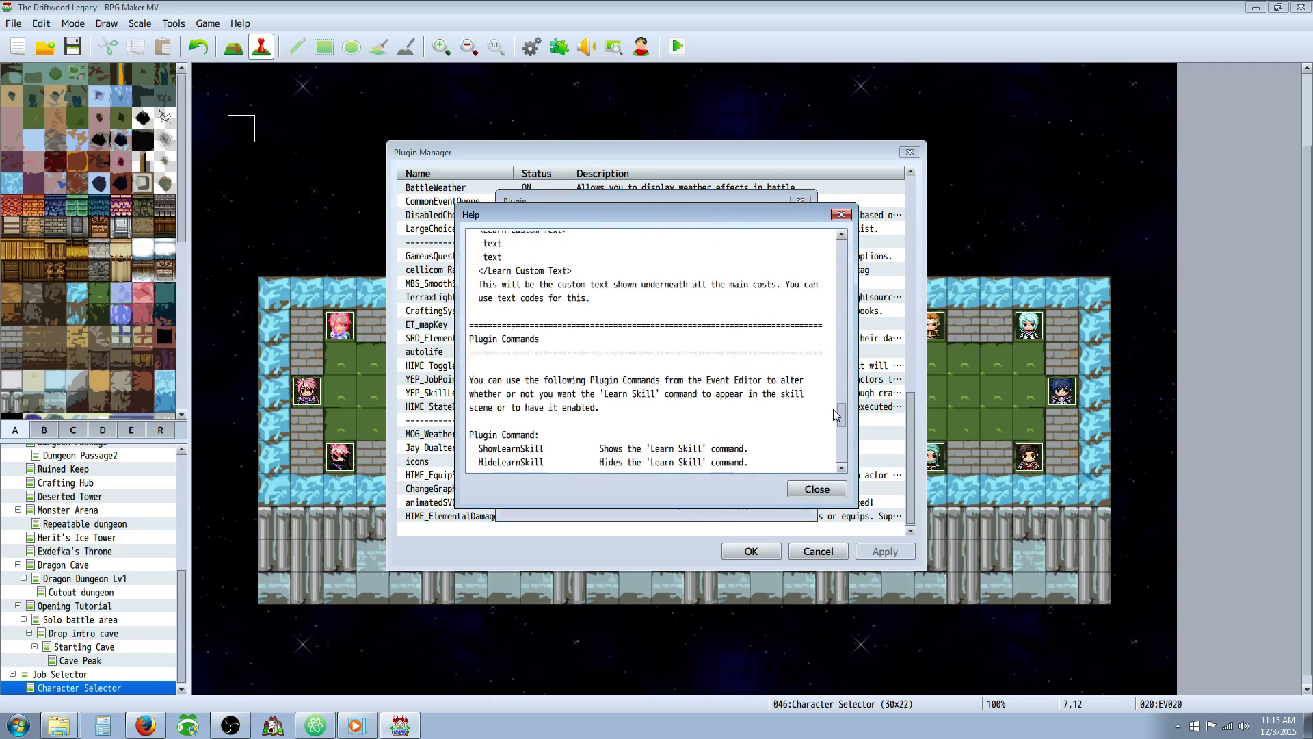
{"action": "left_click_drag", "start_coordinate": [489, 277], "coordinate": [578, 355]}
{"action": "scroll", "coordinate": [568, 345], "scroll_direction": "up", "scroll_amount": 1}
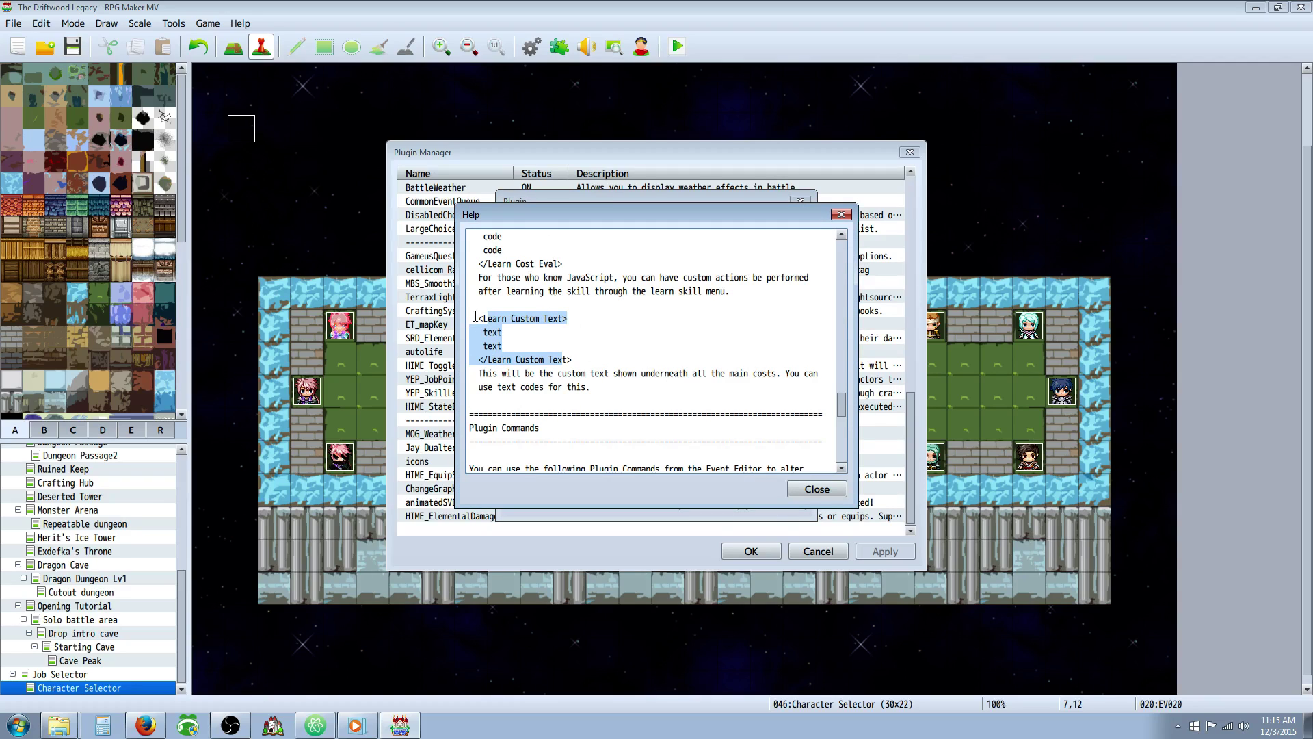
{"action": "mouse_move", "coordinate": [478, 317]}
{"action": "left_mouse_down"}
{"action": "mouse_move", "coordinate": [578, 320]}
{"action": "mouse_move", "coordinate": [481, 333]}
{"action": "mouse_move", "coordinate": [512, 351]}
{"action": "mouse_move", "coordinate": [471, 335]}
{"action": "mouse_move", "coordinate": [493, 335]}
{"action": "mouse_move", "coordinate": [475, 319]}
{"action": "left_mouse_up"}
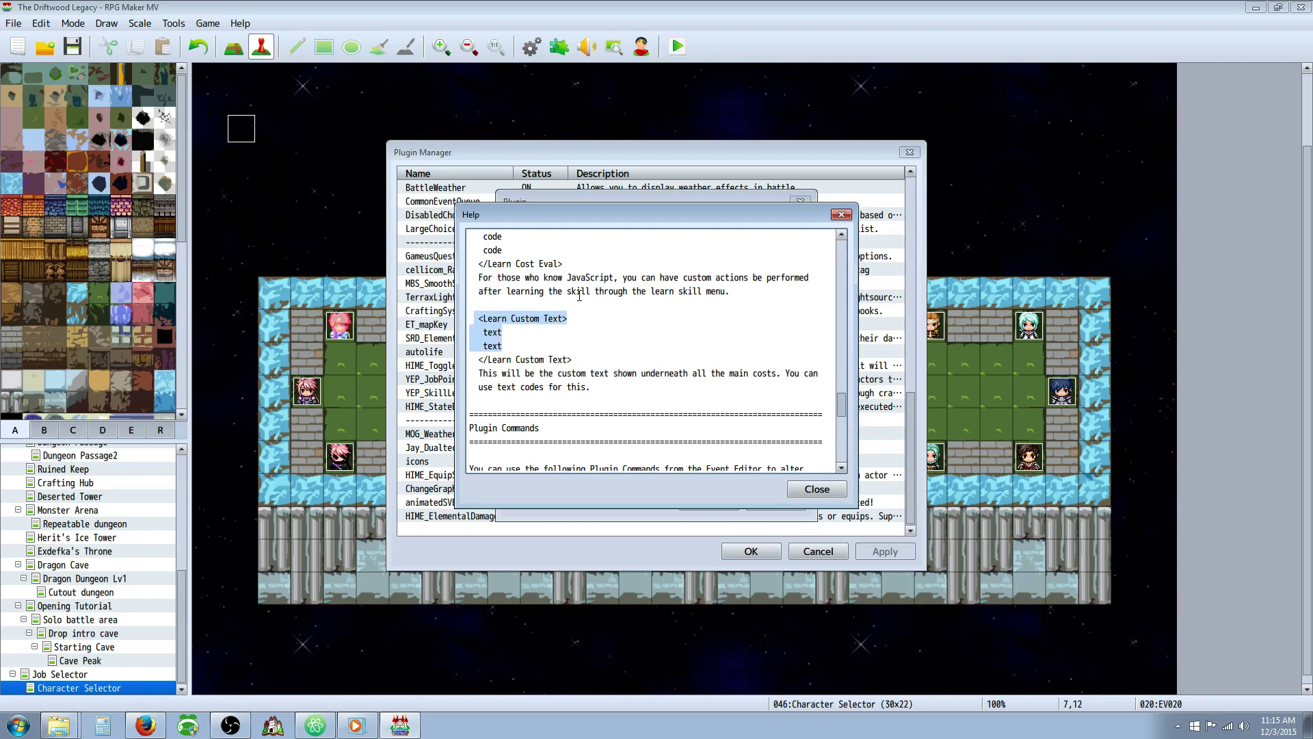
{"action": "scroll", "coordinate": [554, 356], "scroll_direction": "up", "scroll_amount": 5}
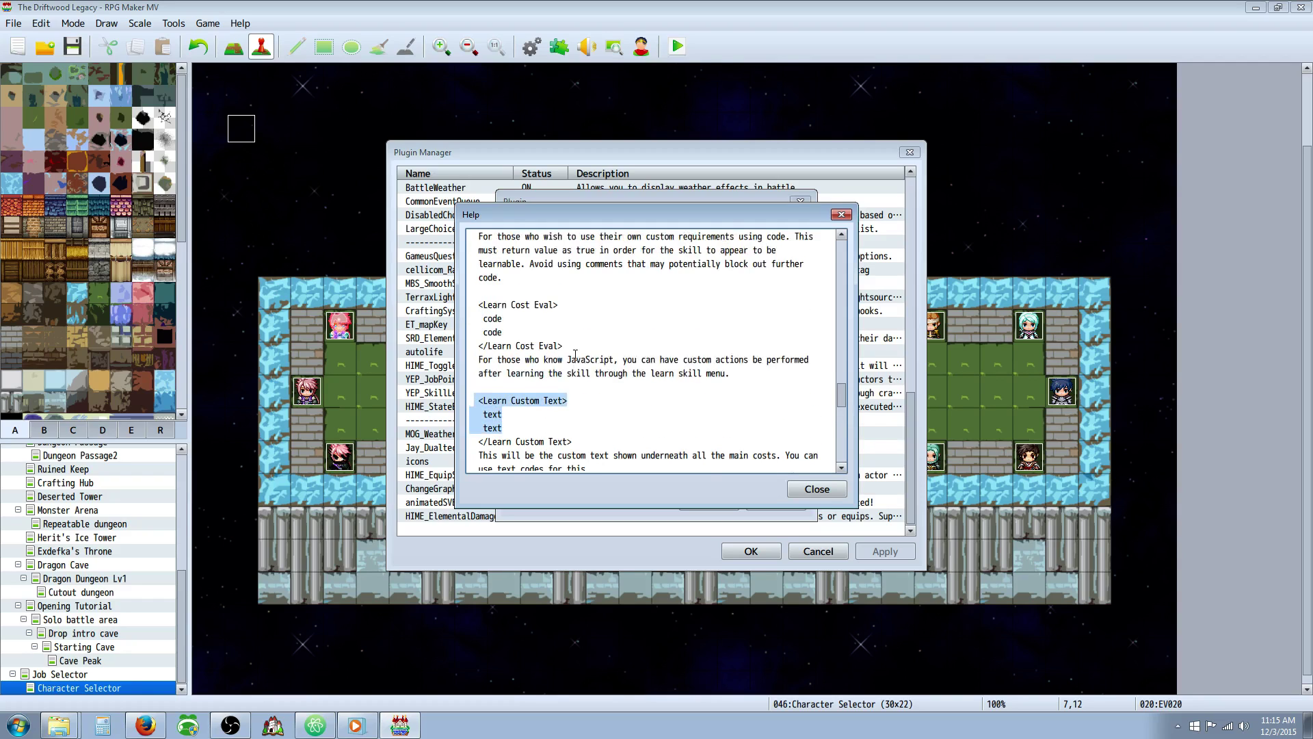
{"action": "left_click_drag", "start_coordinate": [502, 442], "coordinate": [525, 427]}
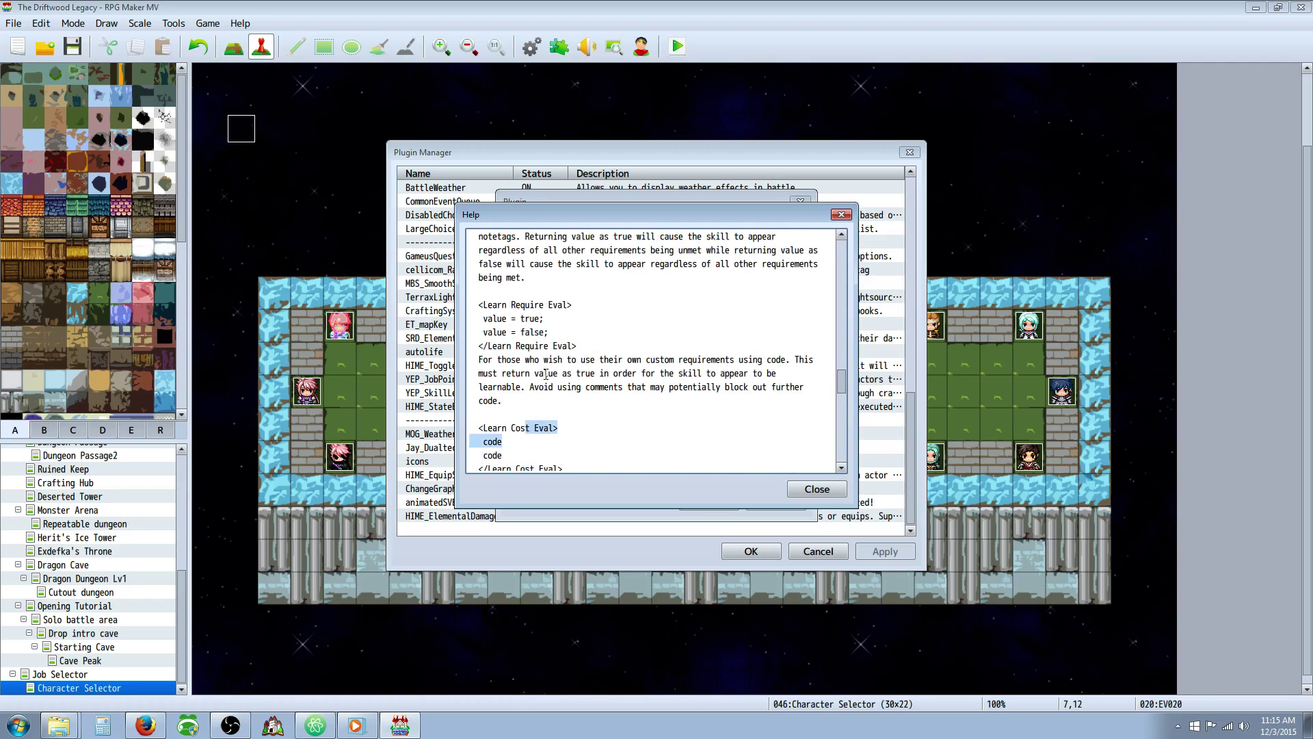
{"action": "scroll", "coordinate": [546, 374], "scroll_direction": "up", "scroll_amount": 10}
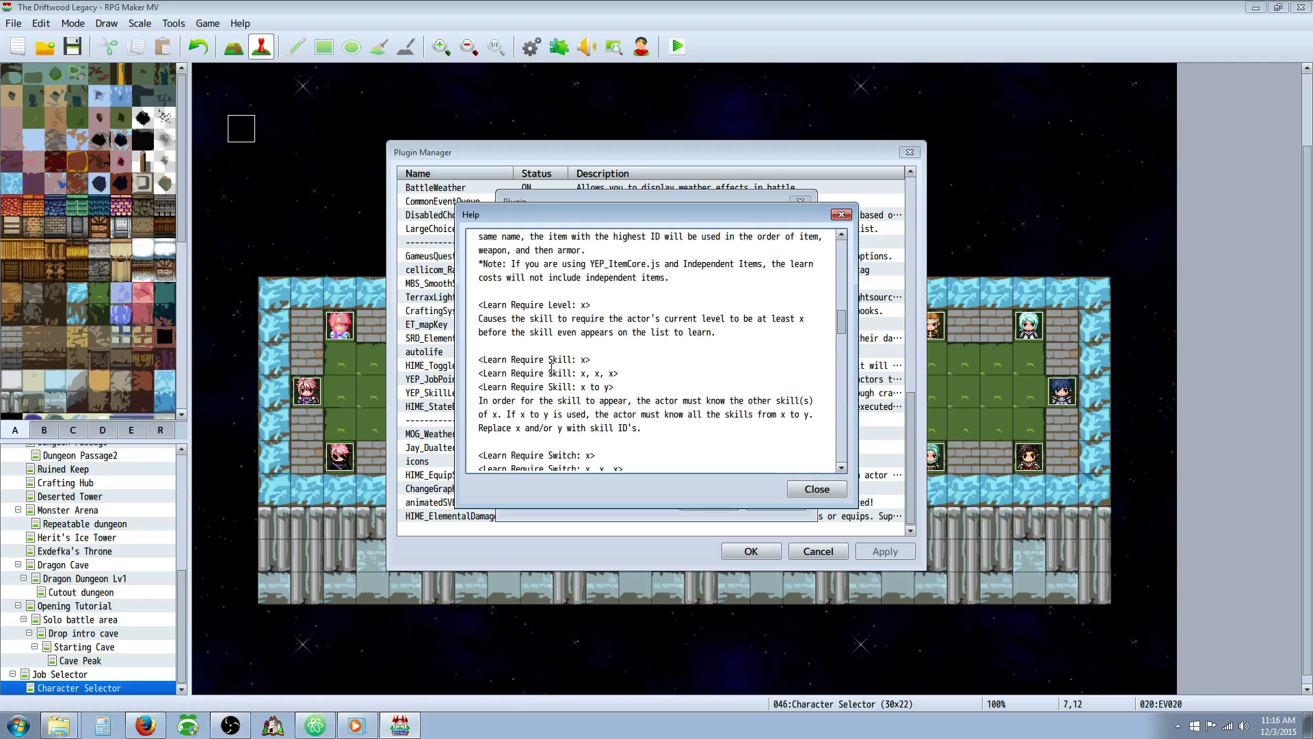
{"action": "left_click_drag", "start_coordinate": [551, 369], "coordinate": [539, 333]}
{"action": "left_click_drag", "start_coordinate": [613, 387], "coordinate": [618, 379]}
{"action": "scroll", "coordinate": [635, 375], "scroll_direction": "up", "scroll_amount": 7}
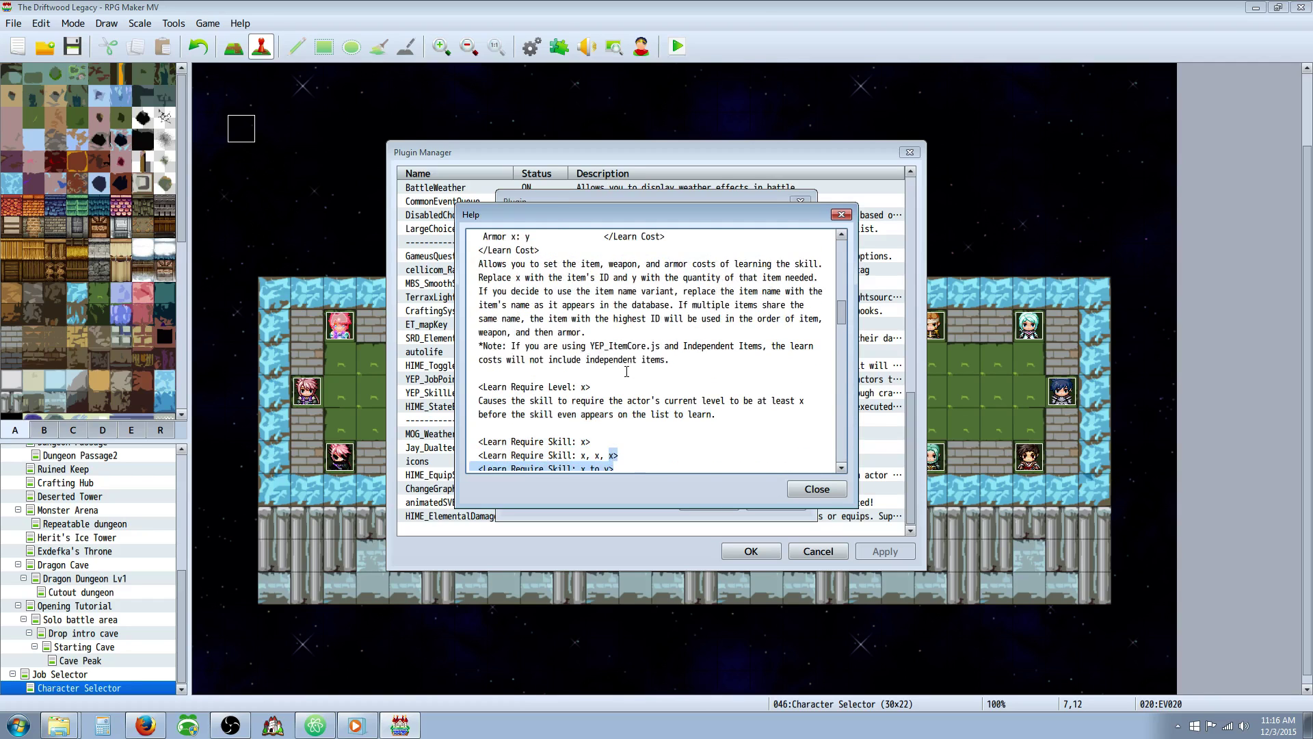